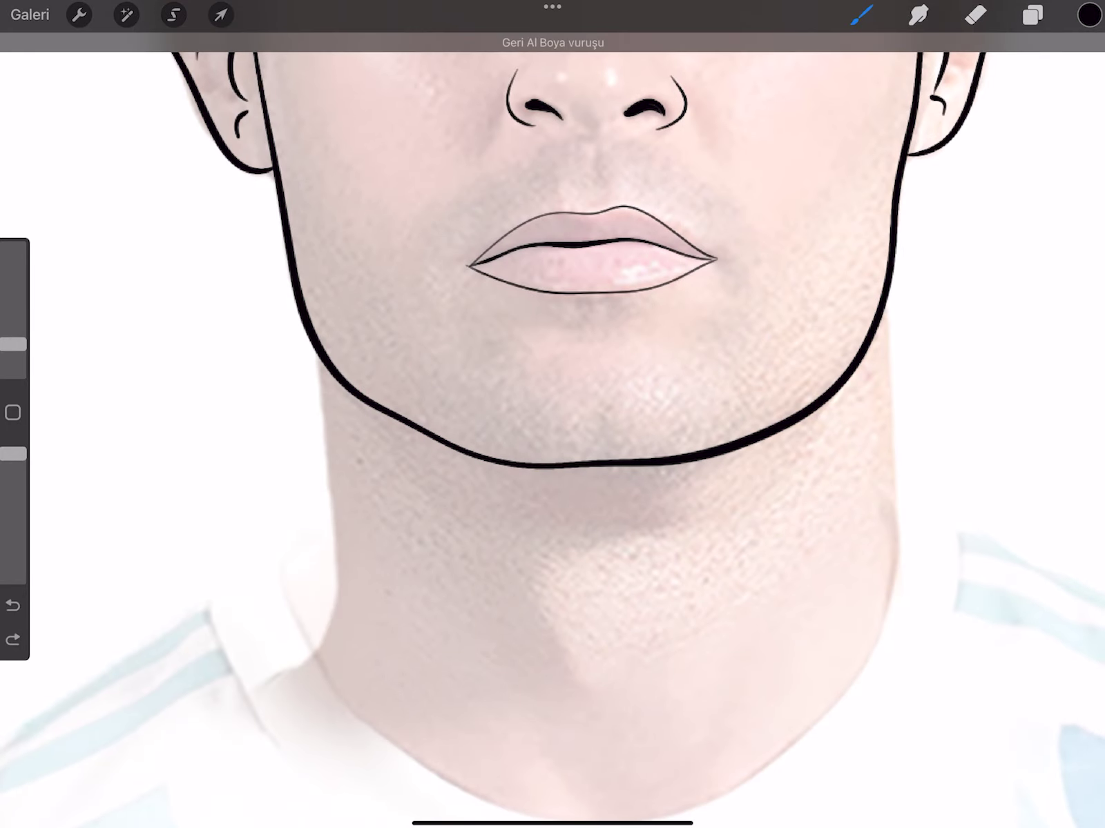
- Ink the neck and the jersey collar band in black, undoing stray strokes
click(295, 595)
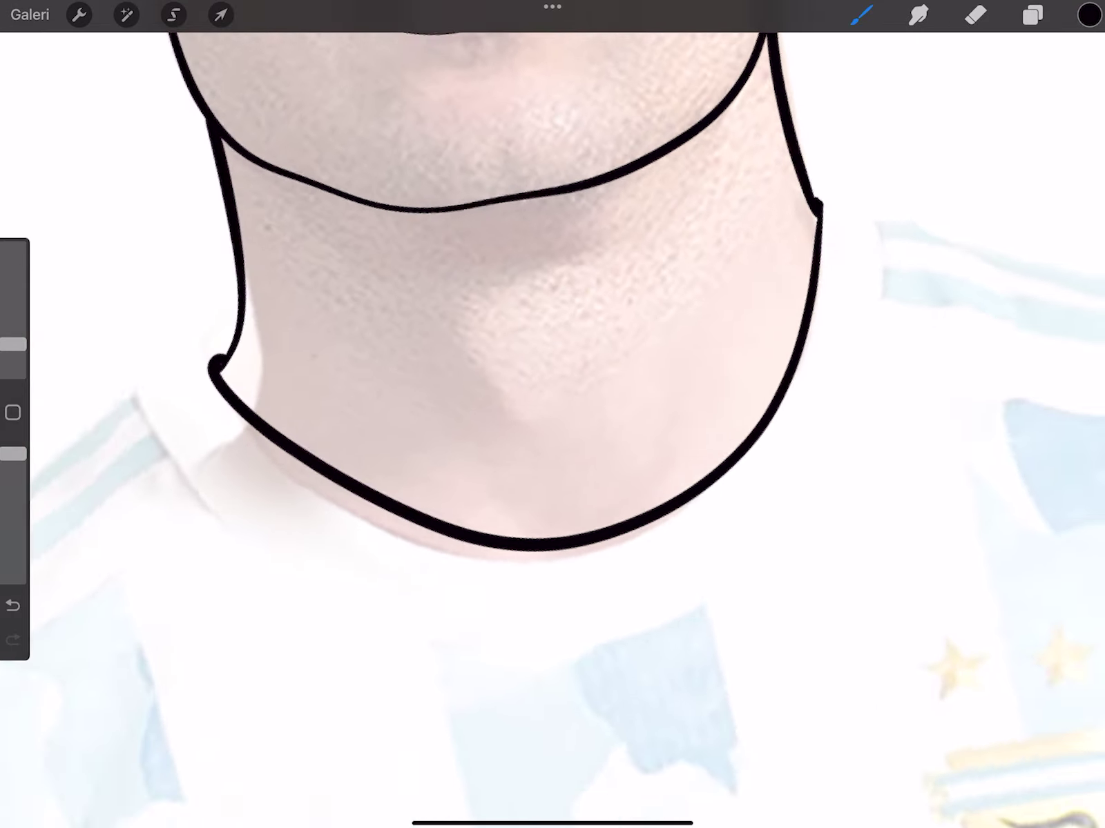
drag(836, 207, 750, 556)
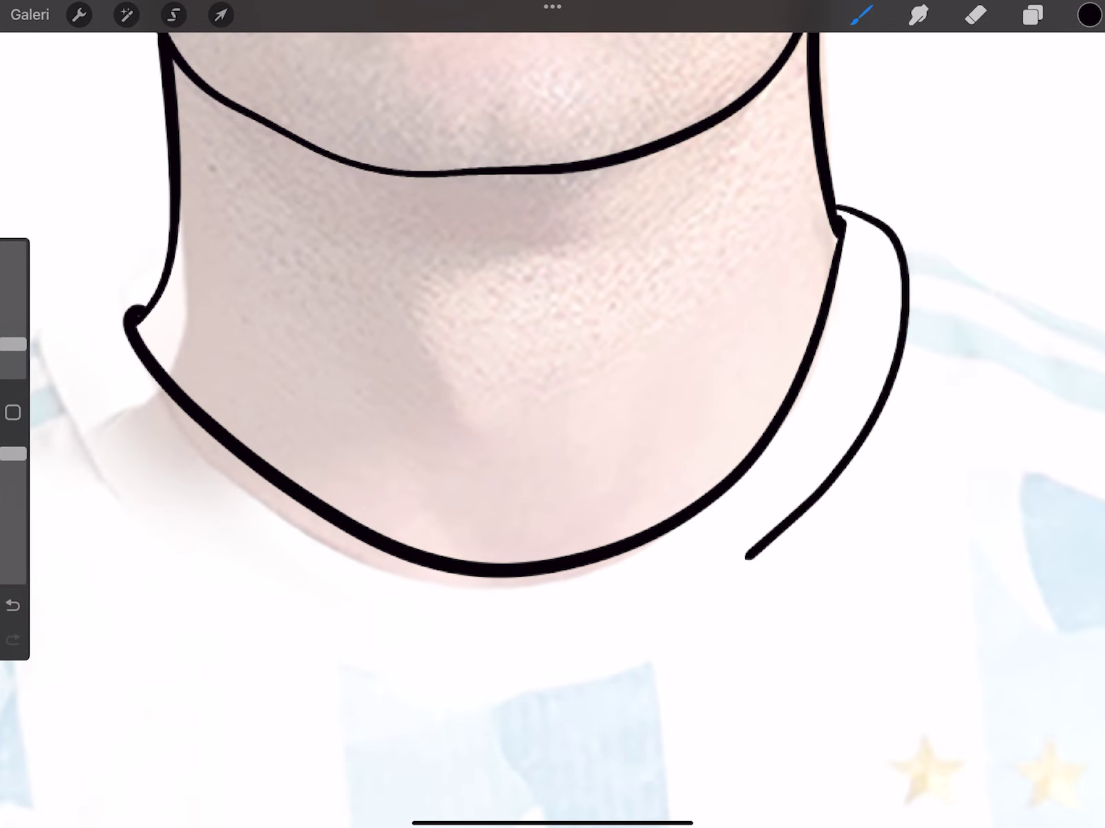
key(ctrl+z)
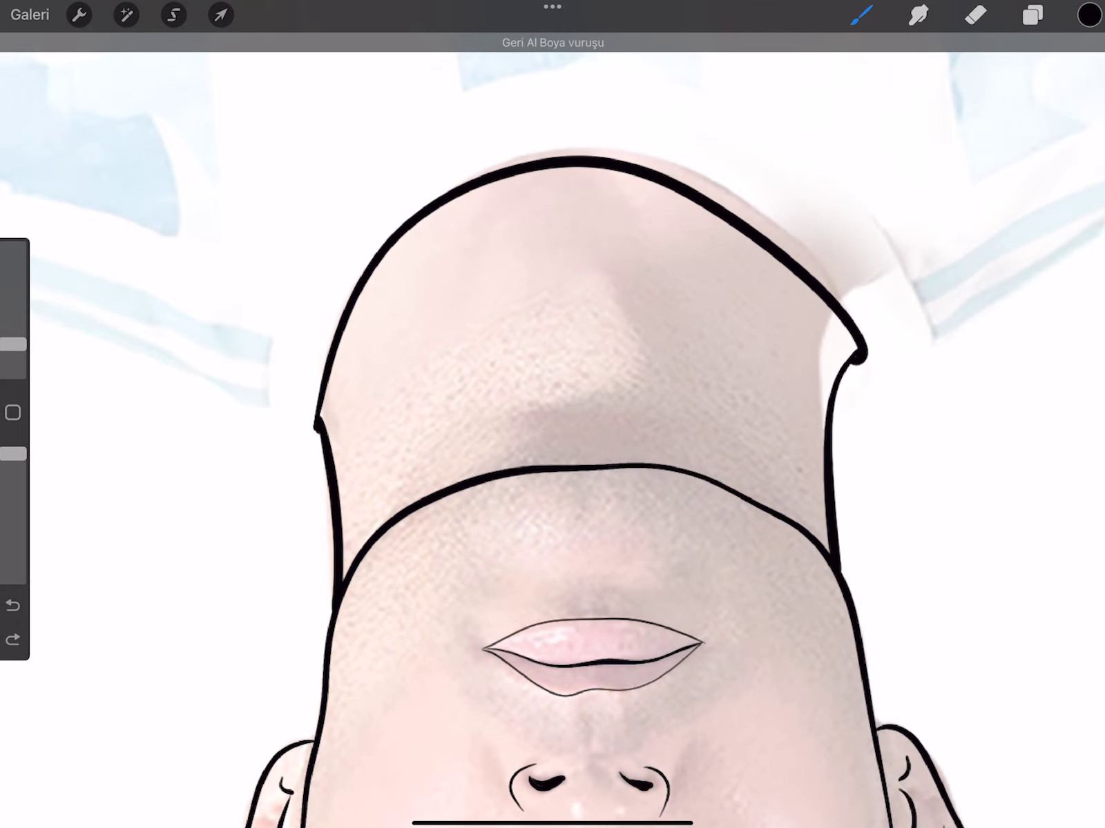
drag(368, 198, 318, 433)
key(ctrl+z)
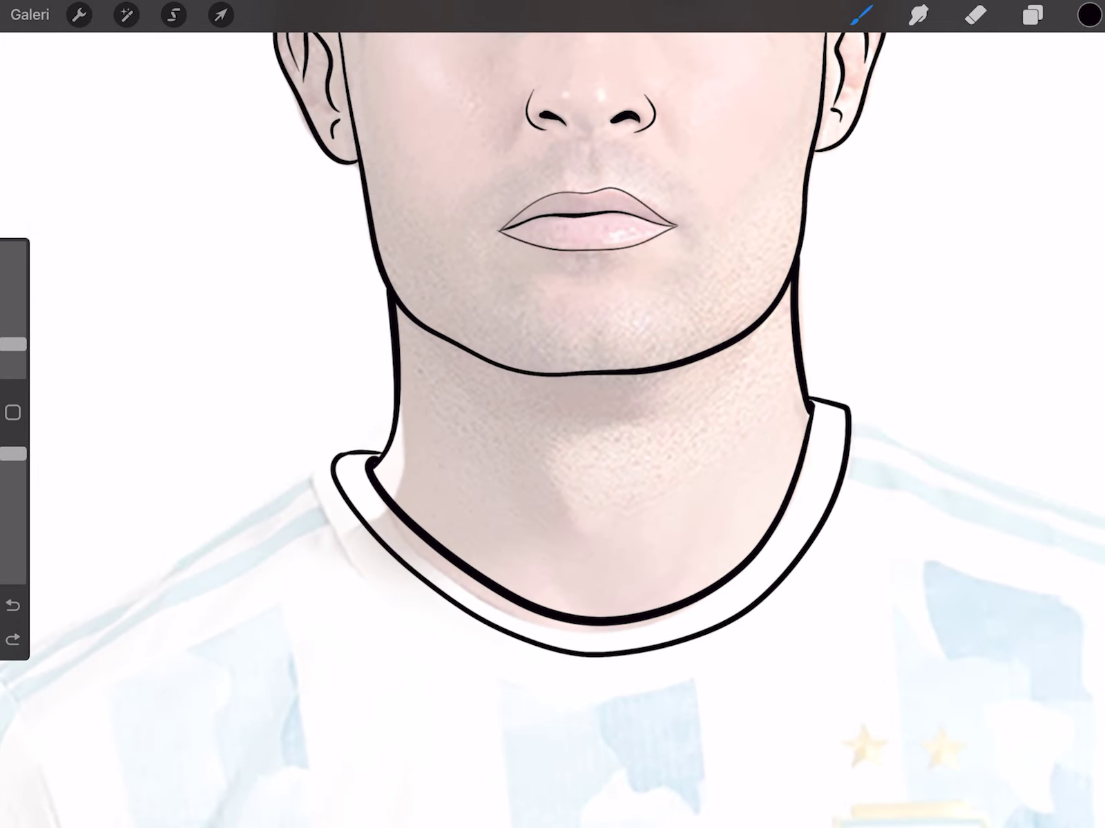
- Draw the left shoulder line out from the collar
drag(552, 414, 828, 186)
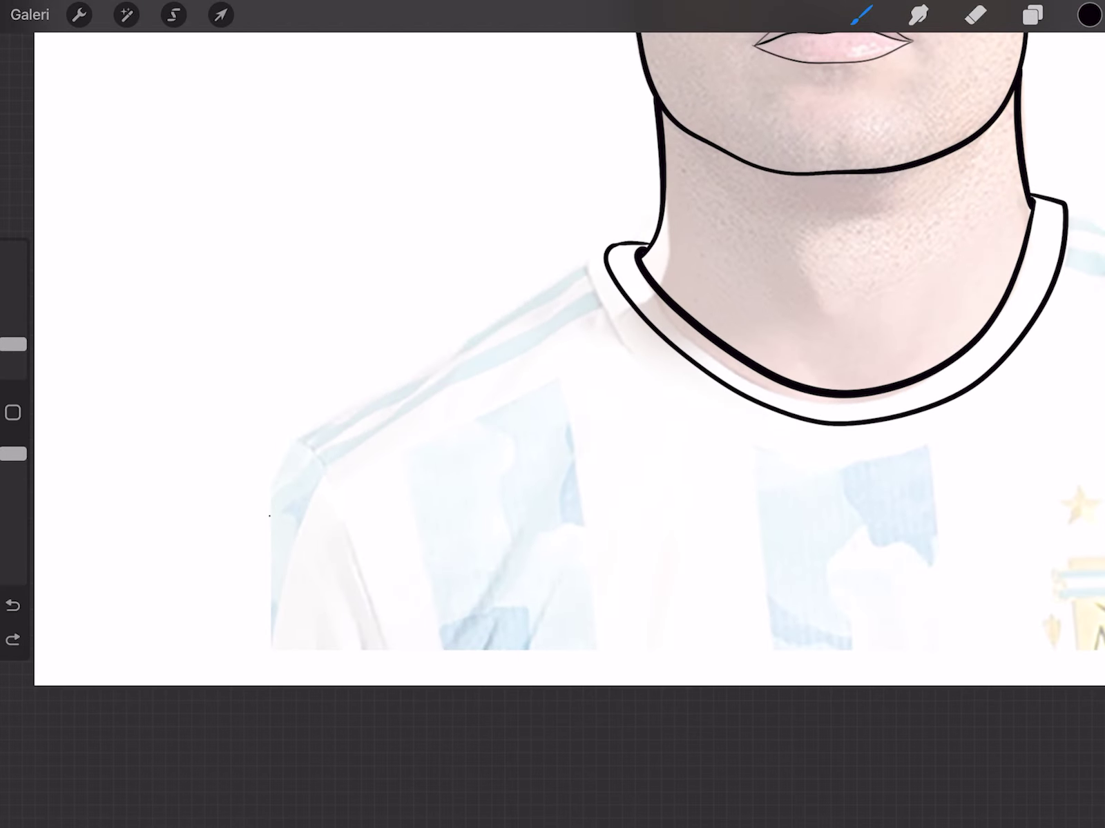
drag(829, 345, 166, 186)
drag(235, 314, 708, 199)
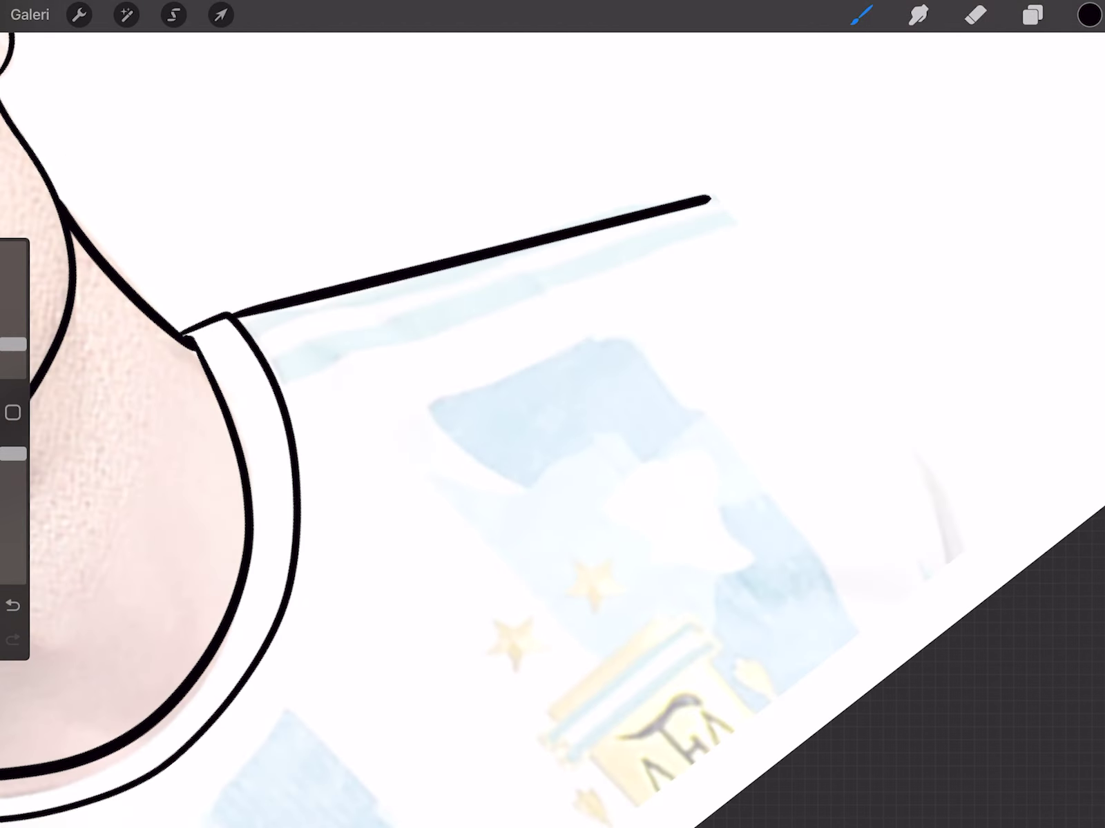
scroll(552, 414, down, 5)
scroll(552, 310, up, 5)
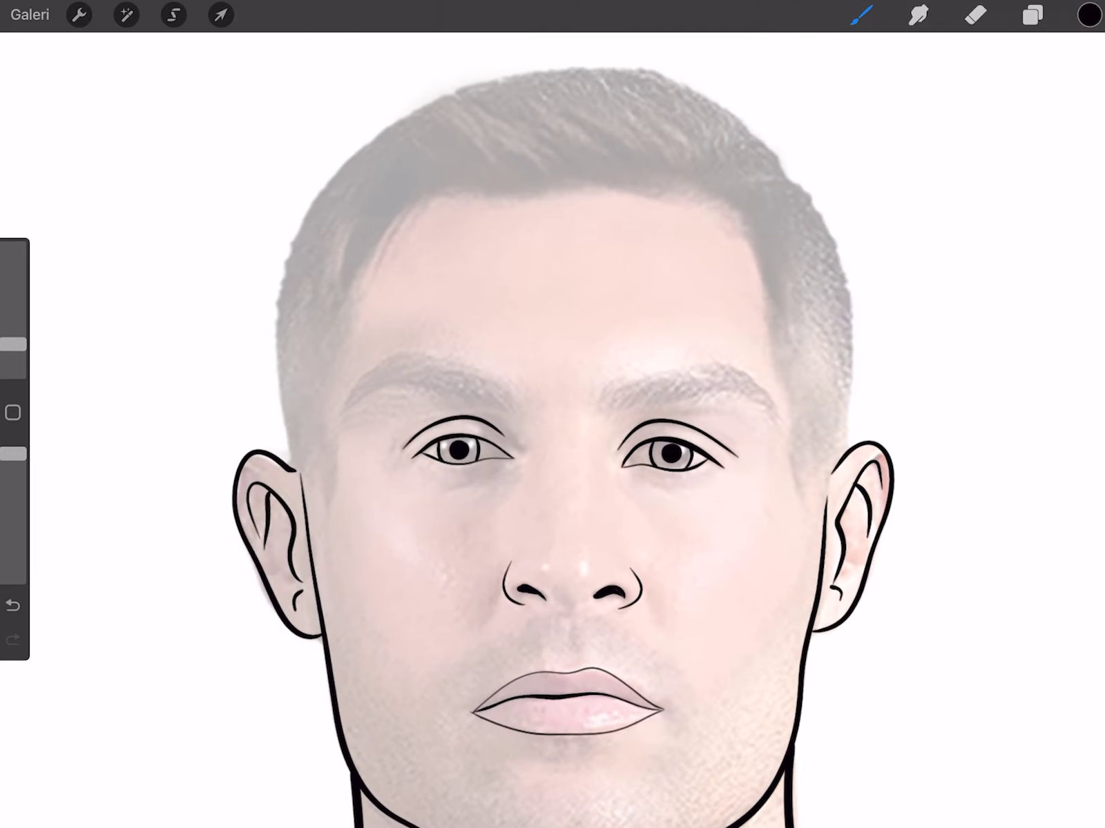
- Trace the outer hair outline down to the ear and outline the first dark strands
click(860, 15)
drag(896, 481, 889, 578)
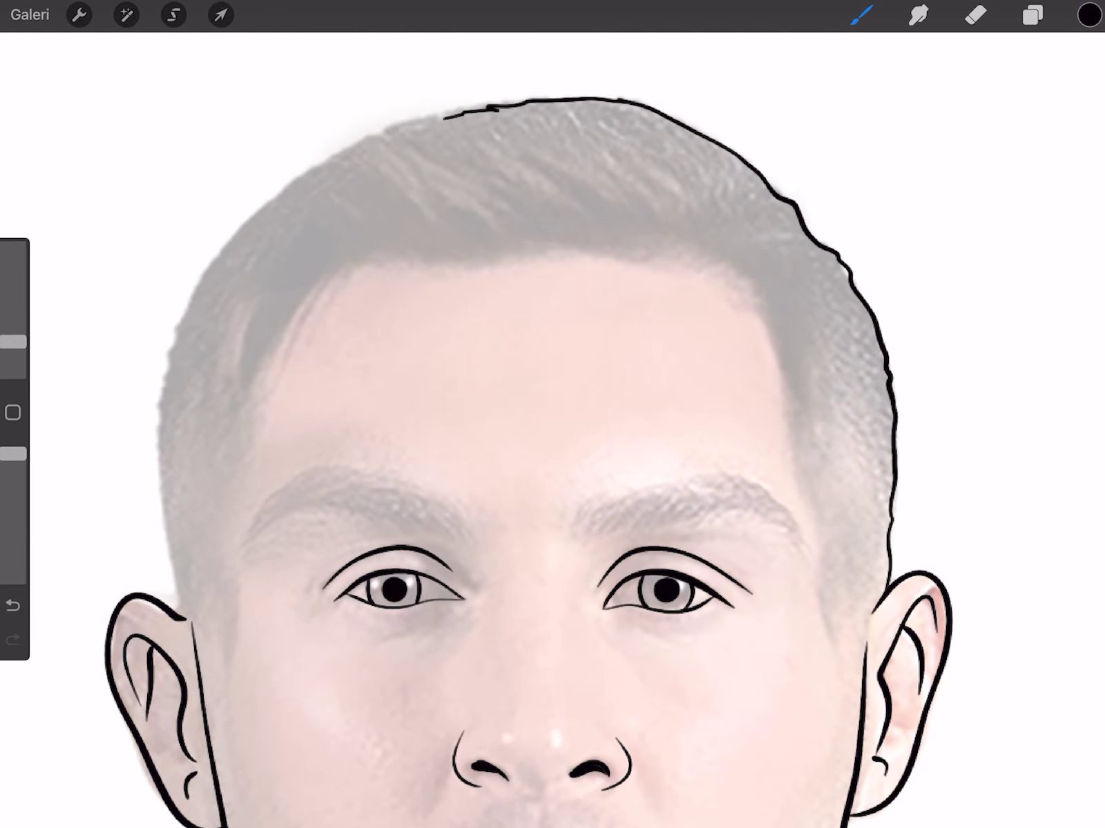
drag(553, 415, 560, 328)
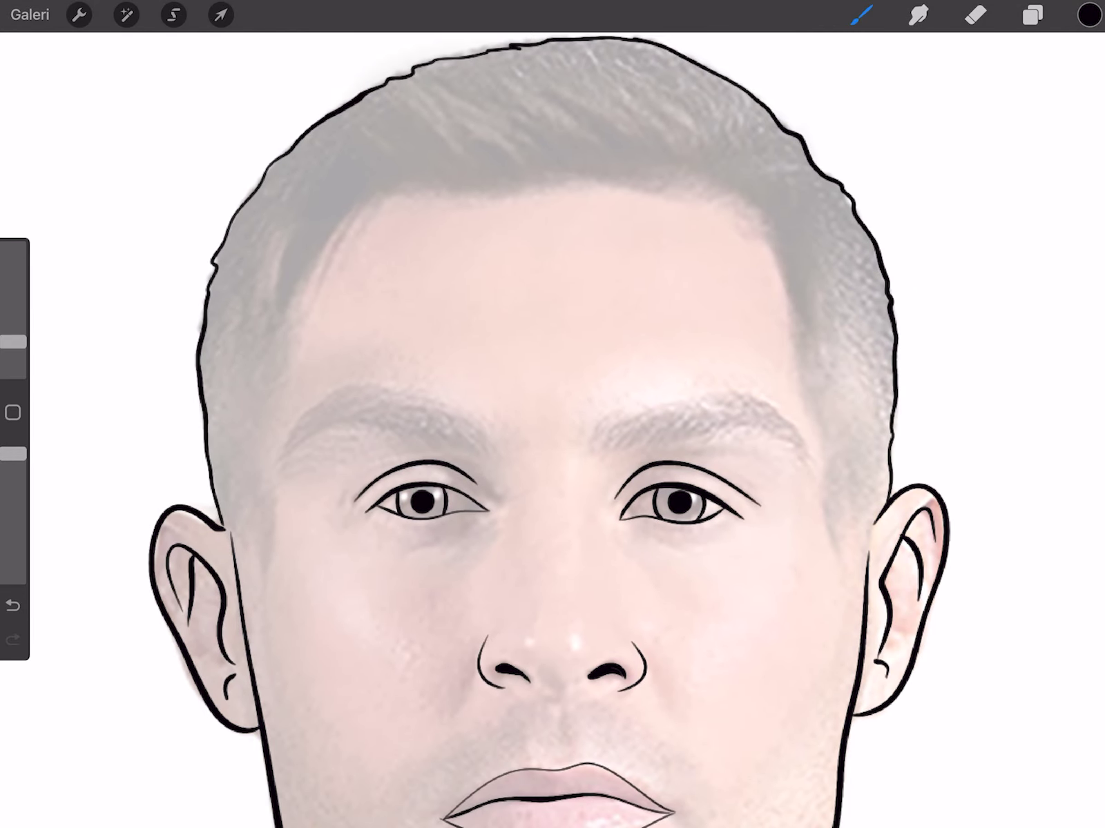
click(173, 15)
drag(399, 684, 439, 372)
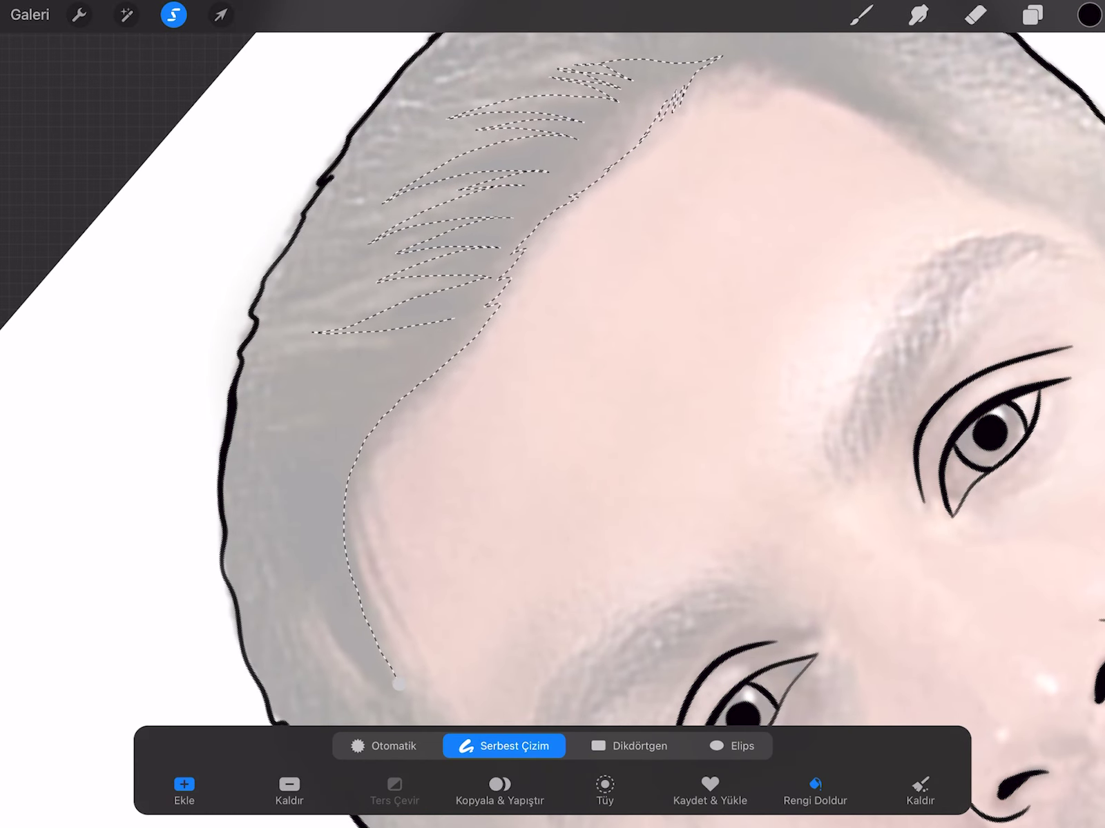
- Fill the hair strands on top, on the right and at the left temple solid black
click(399, 686)
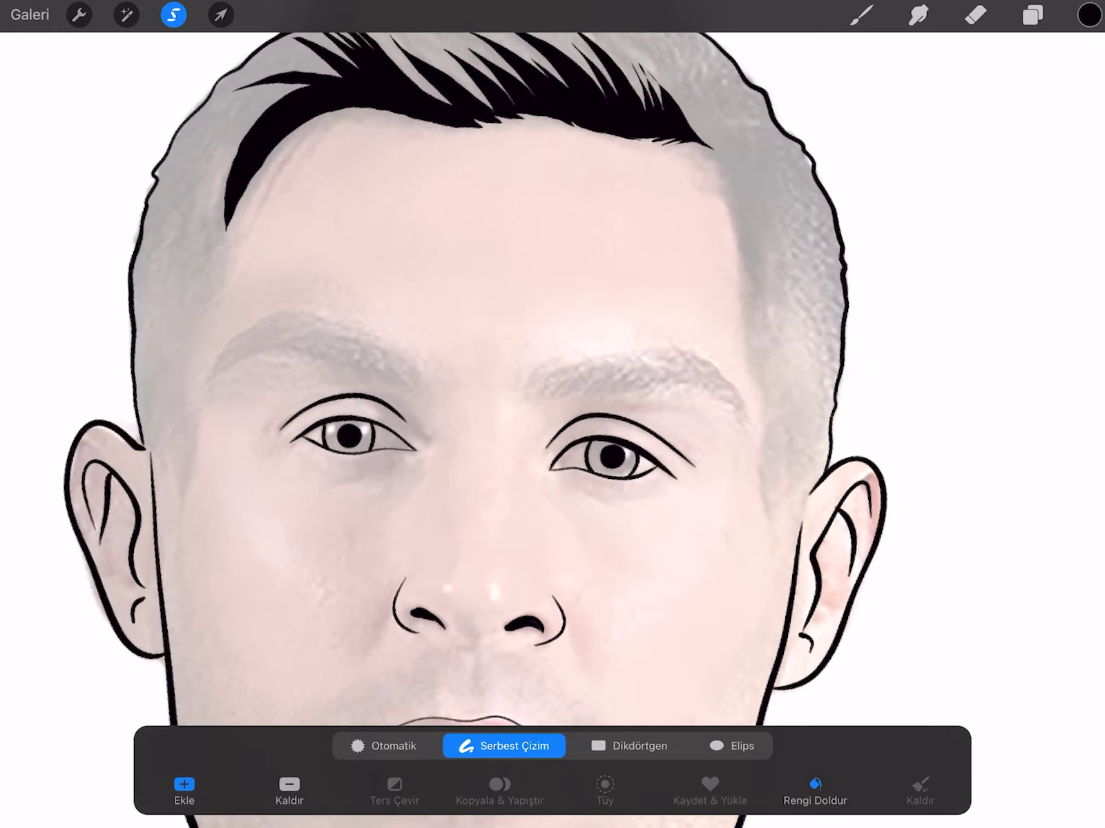
drag(606, 554, 587, 403)
click(606, 555)
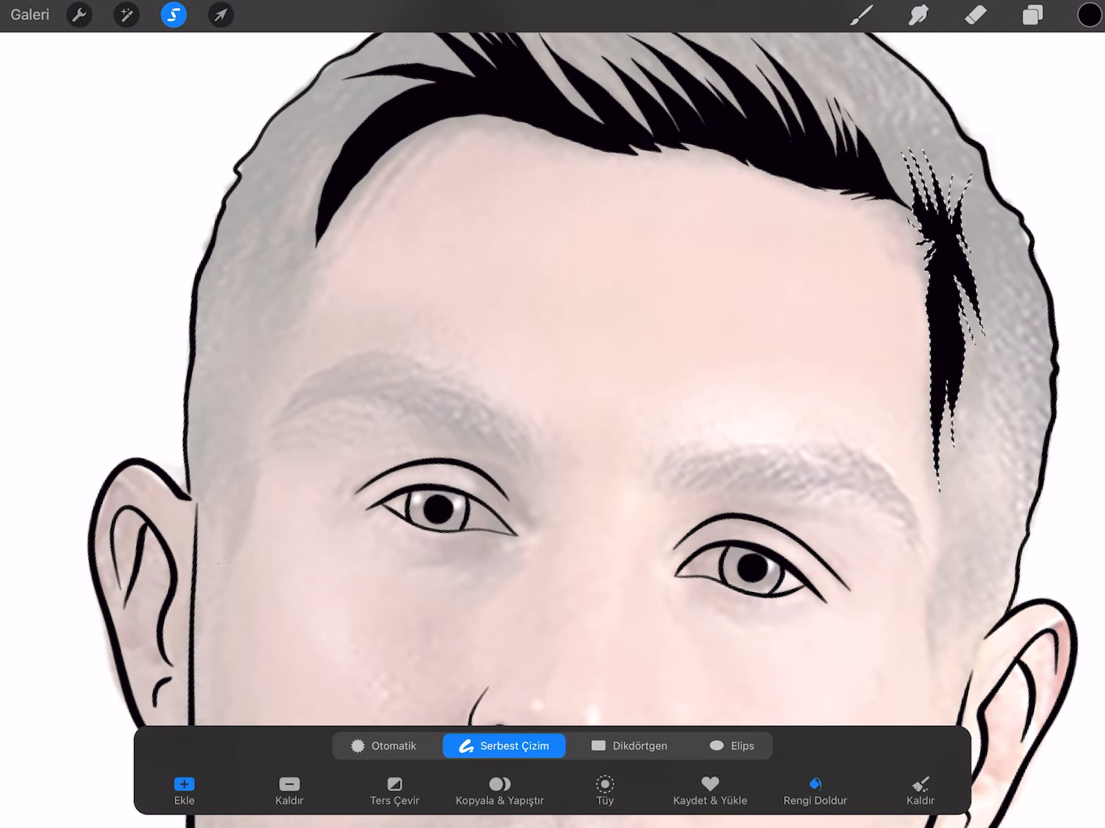
key(ctrl+z)
drag(121, 554, 158, 428)
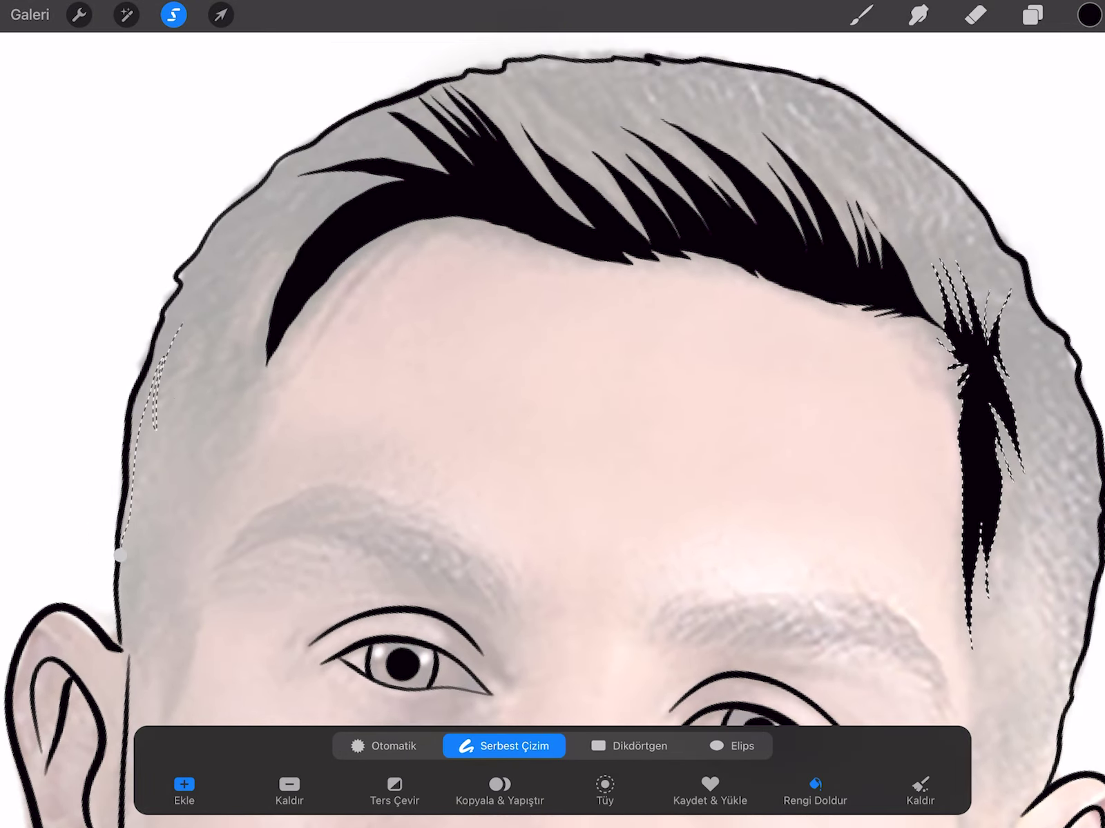
click(121, 554)
click(862, 14)
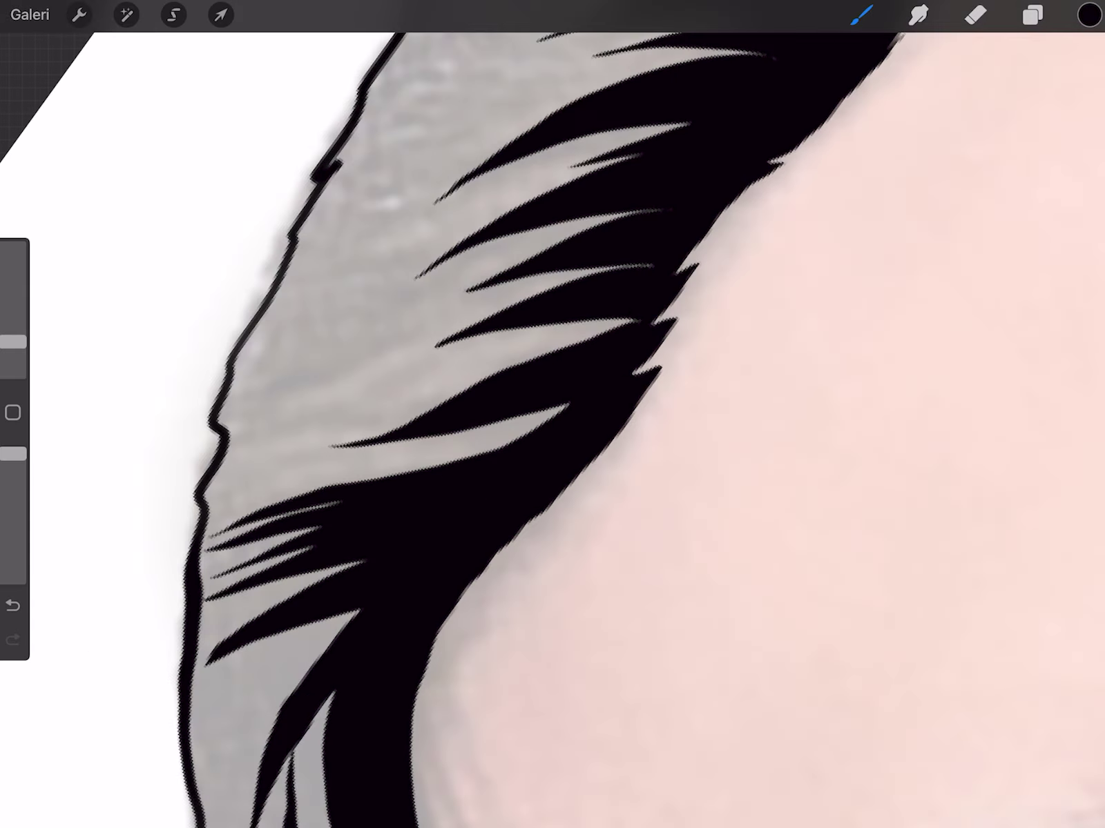
- Erase the stray mark between the eyes
scroll(553, 414, right, 10)
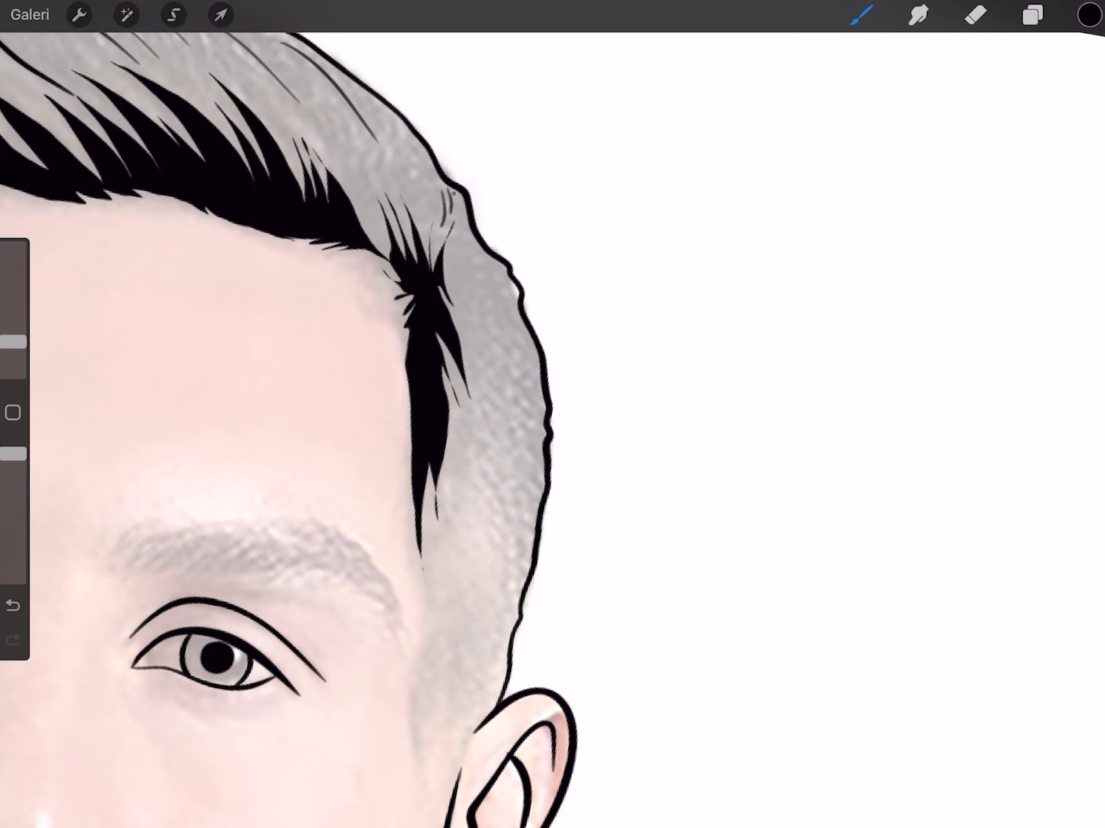
scroll(552, 414, down, 5)
click(975, 14)
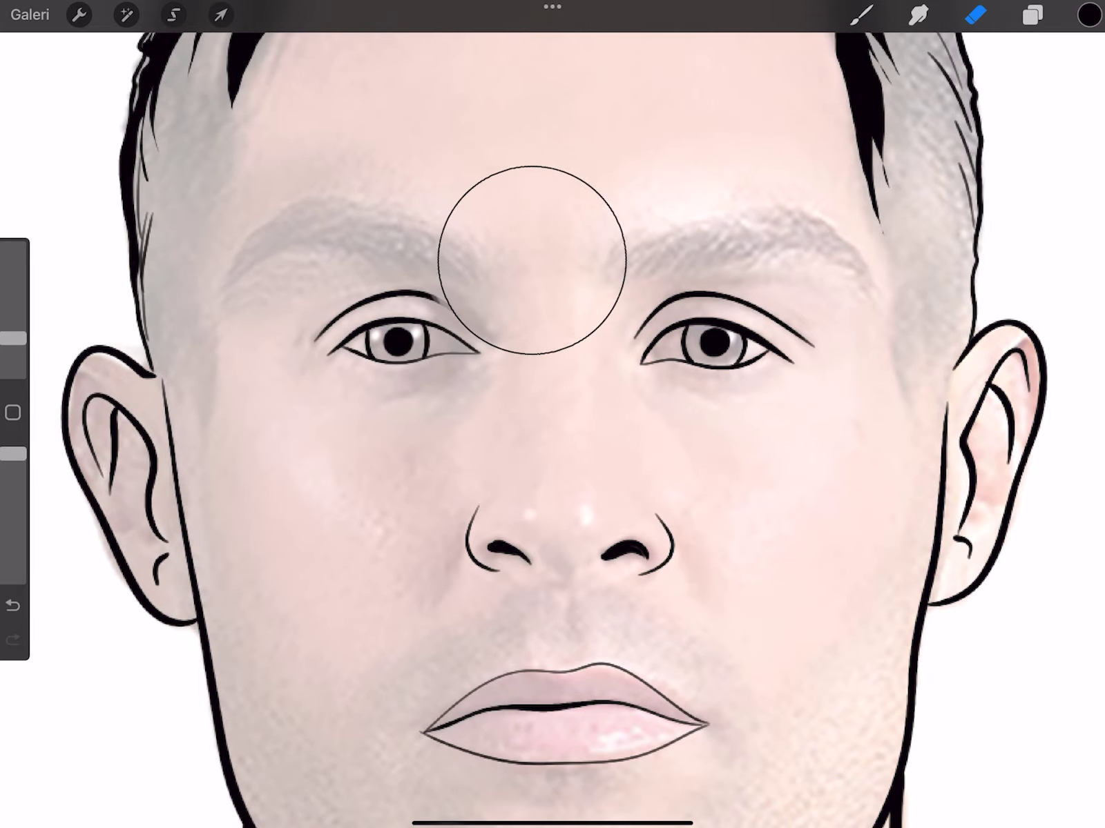
click(515, 323)
click(861, 14)
scroll(552, 415, down, 5)
scroll(553, 415, up, 5)
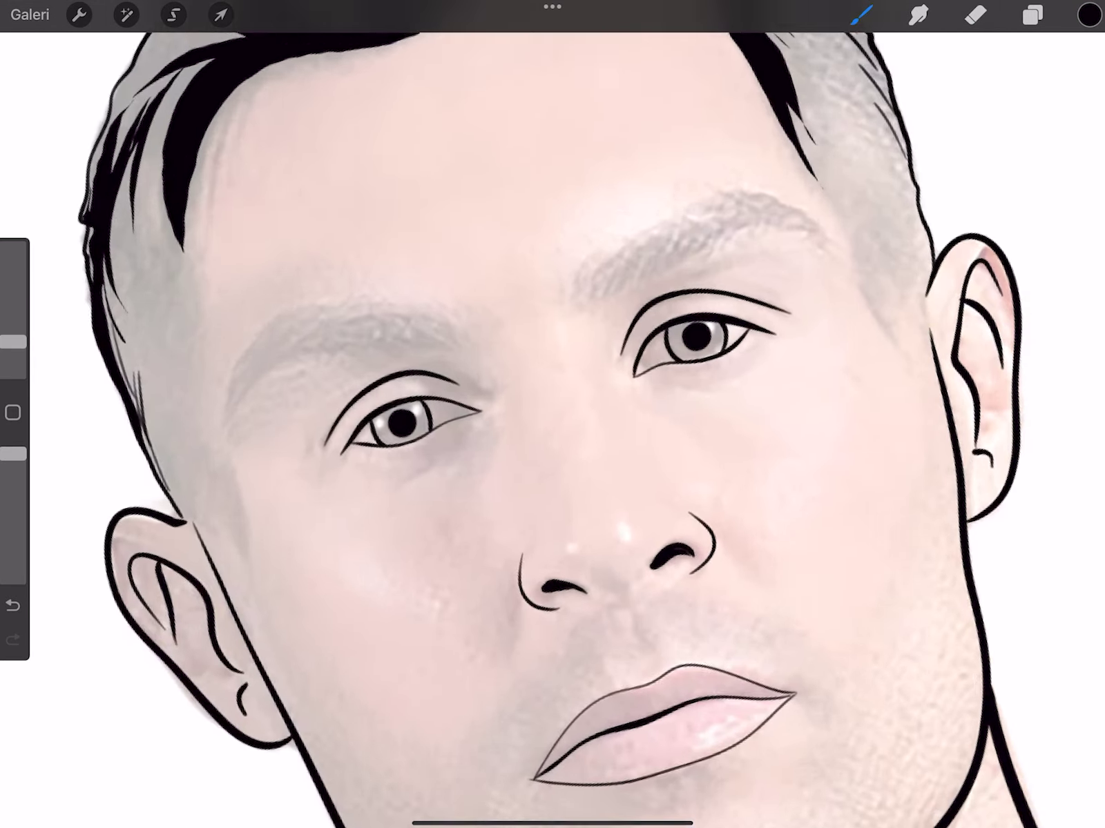
scroll(553, 414, down, 2)
- Mix a brown shade and paint both irises with it
click(1089, 14)
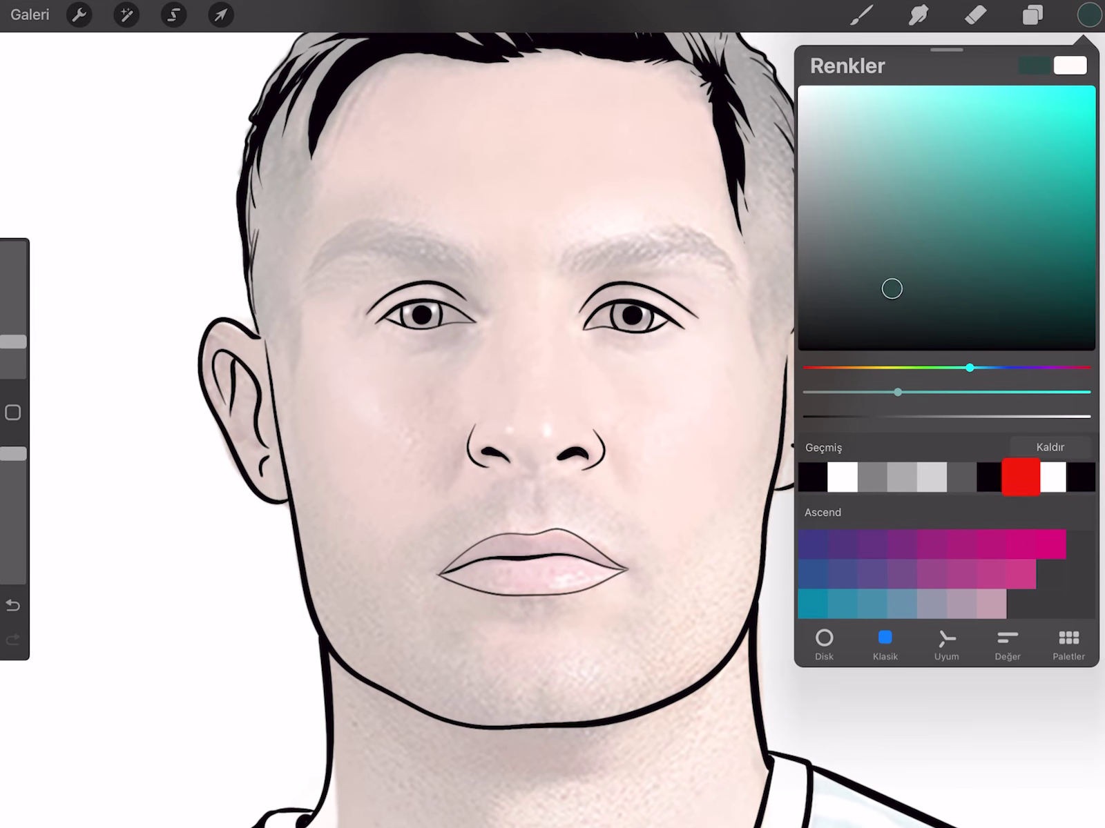
click(1019, 476)
drag(994, 216, 1009, 281)
drag(814, 368, 834, 368)
scroll(552, 415, up, 5)
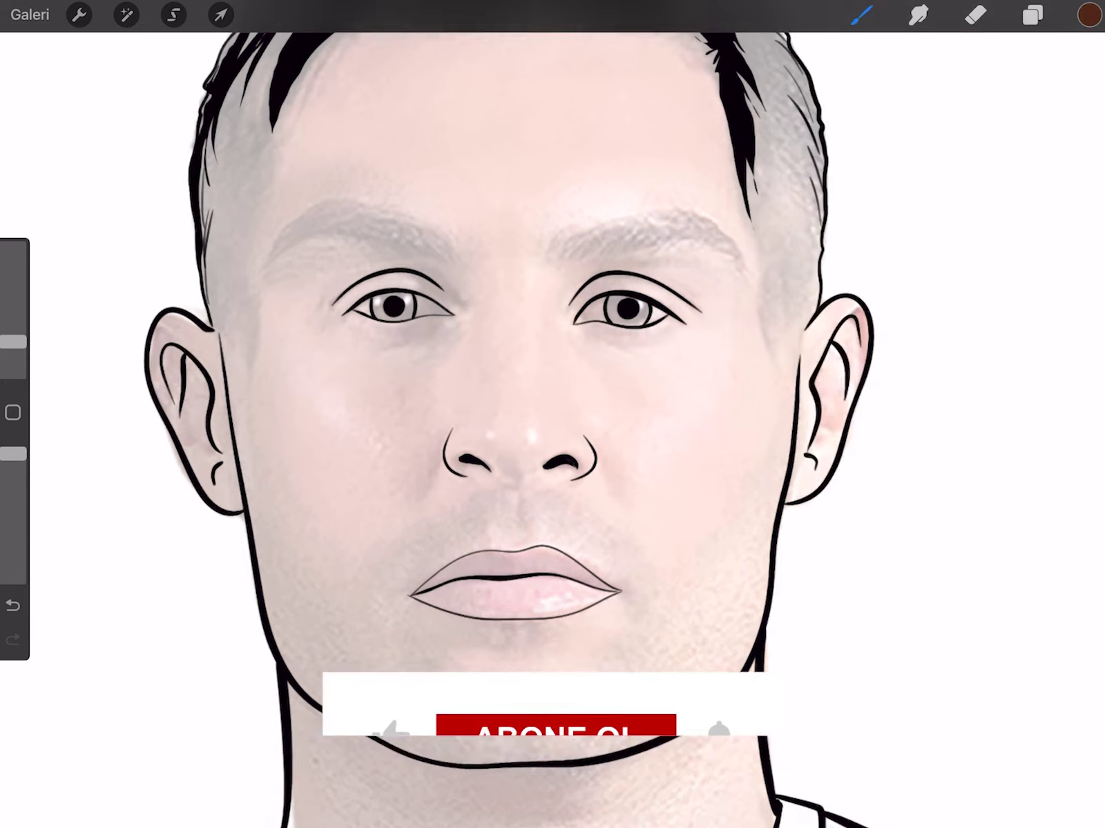
drag(594, 269, 600, 311)
scroll(552, 415, left, 5)
drag(354, 261, 364, 314)
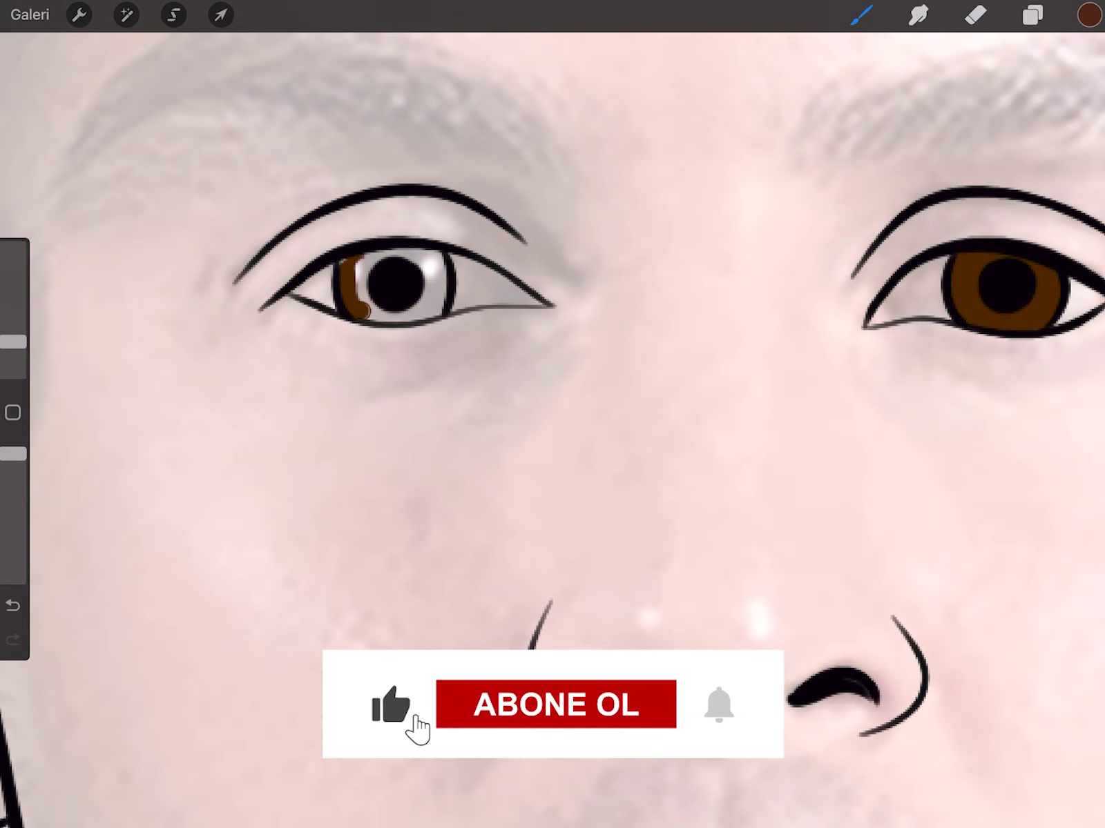
- Add a white catchlight to the left iris
click(1033, 15)
click(1089, 14)
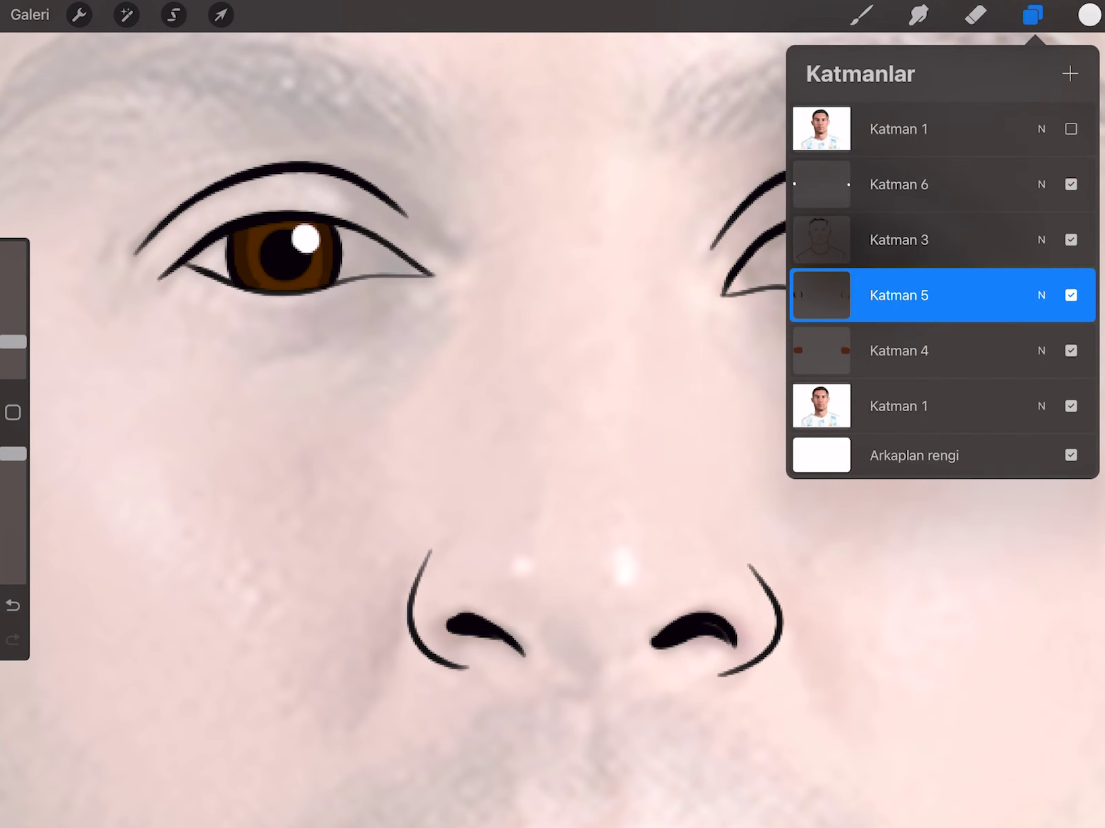
drag(253, 244, 246, 271)
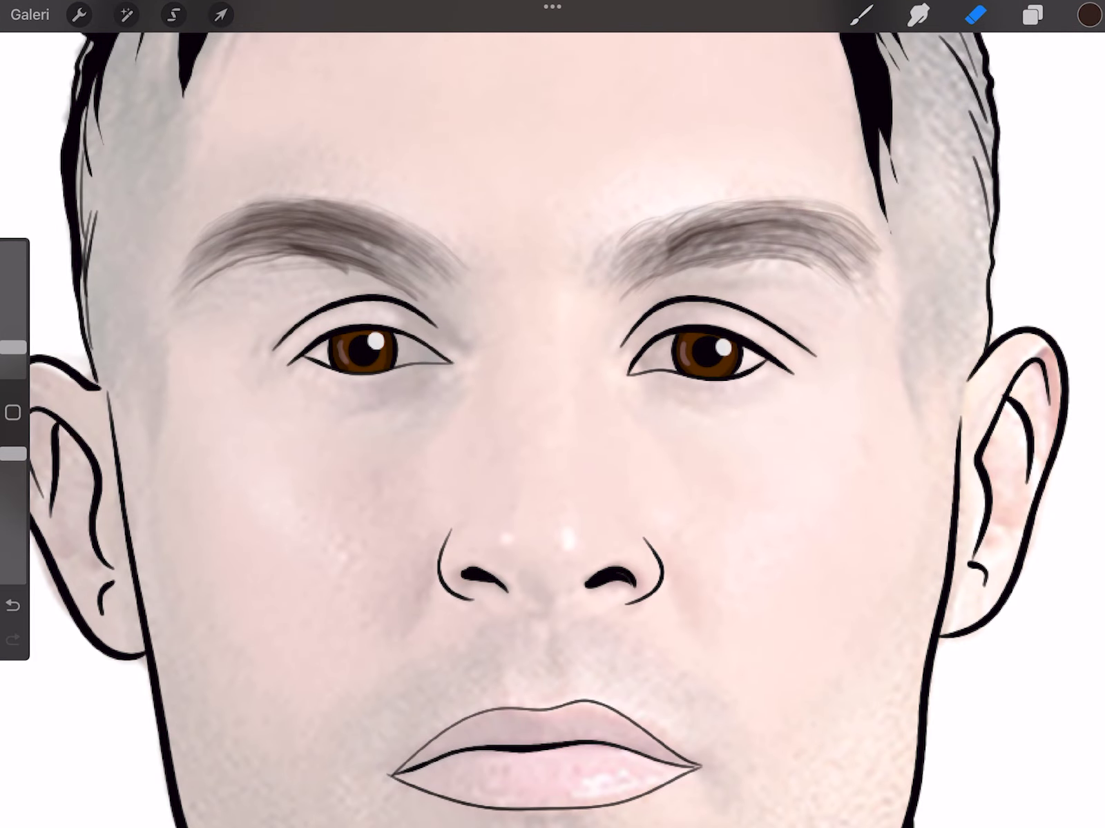
- Soften the eyebrow edges with the Medium Hard Airbrush eraser at 3%
click(917, 15)
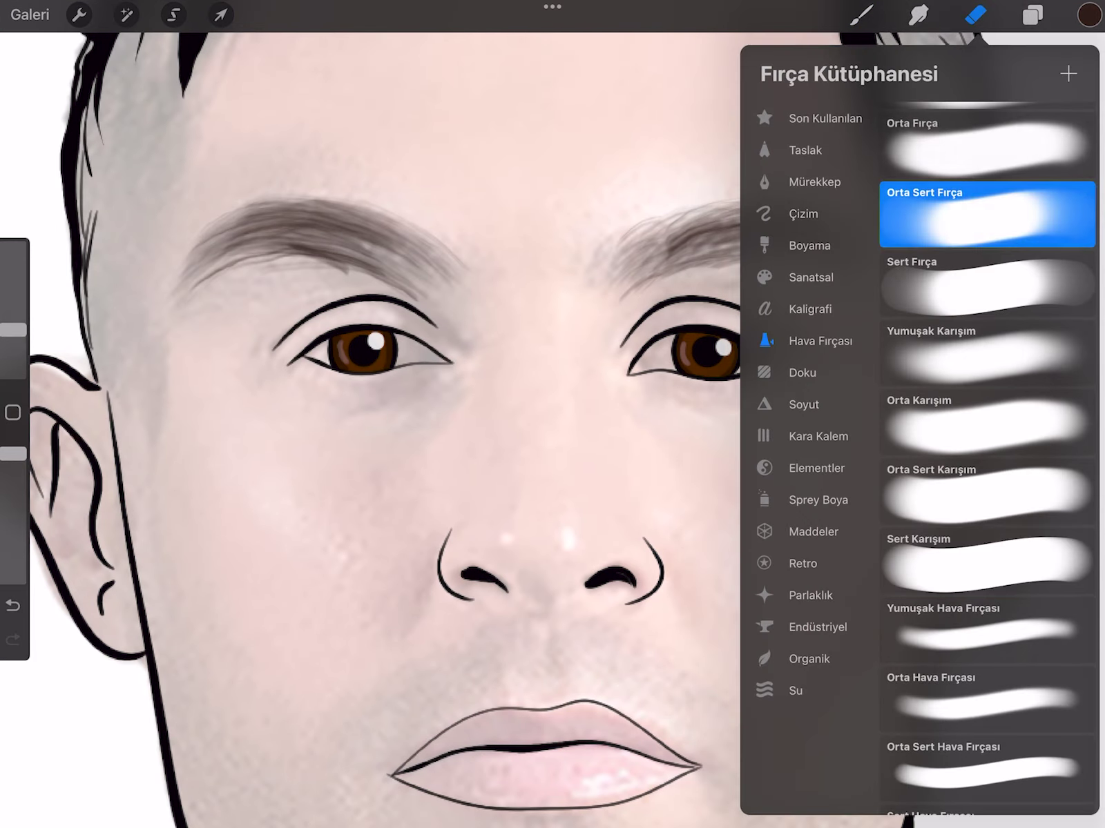
click(986, 185)
click(917, 15)
drag(13, 453, 12, 540)
drag(12, 351, 12, 353)
drag(621, 232, 849, 267)
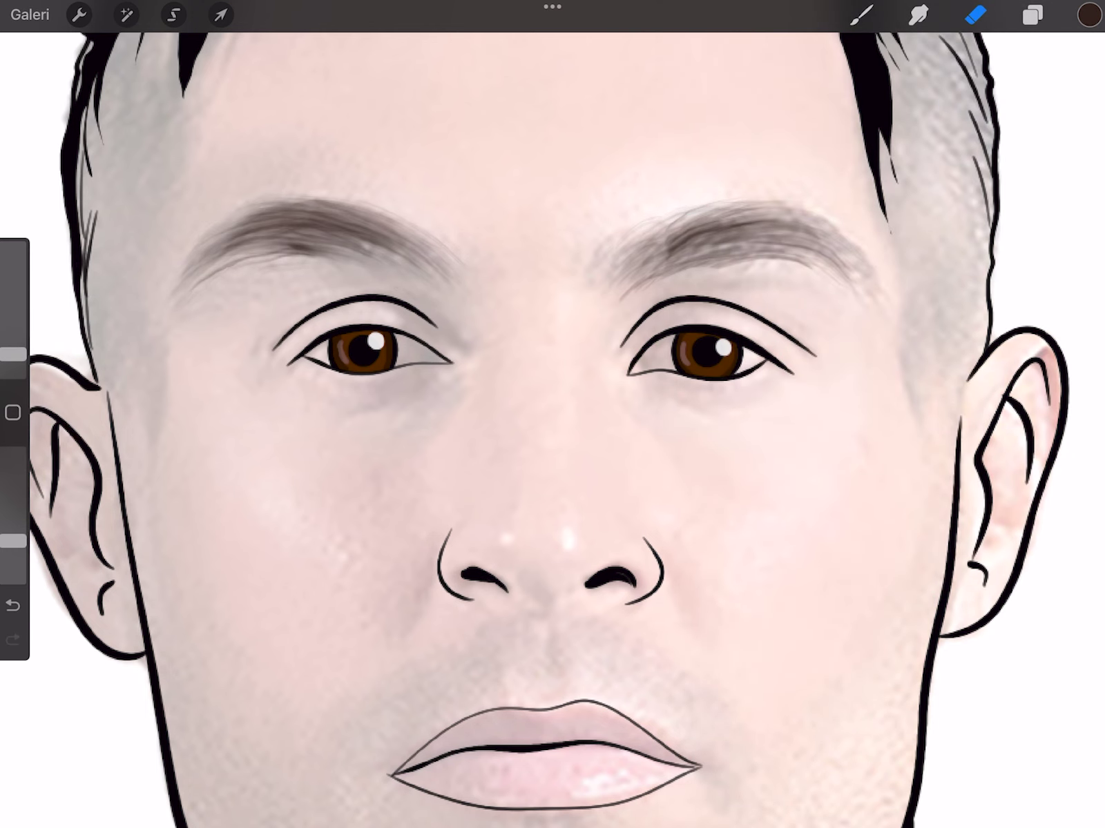
- Add fine dark hair strokes to both eyebrows
click(861, 15)
drag(470, 294, 314, 401)
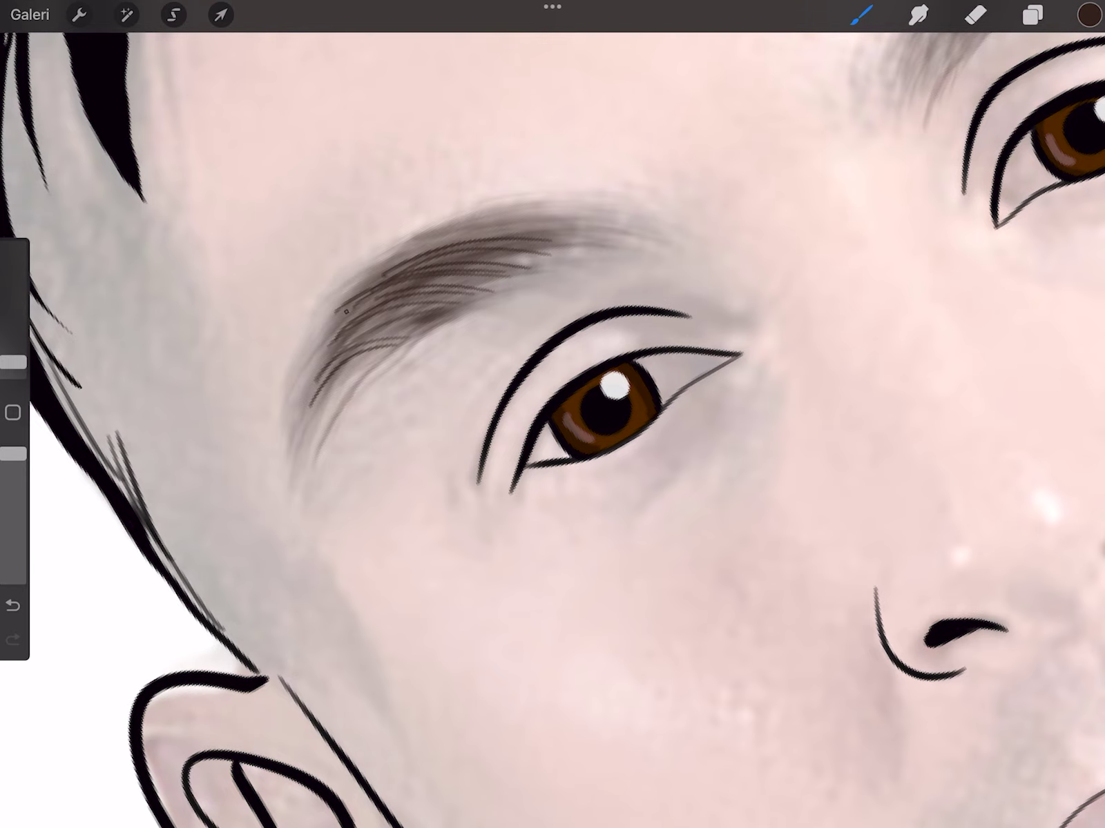
drag(599, 244, 483, 223)
scroll(552, 414, down, 5)
scroll(525, 339, up, 5)
drag(523, 167, 431, 228)
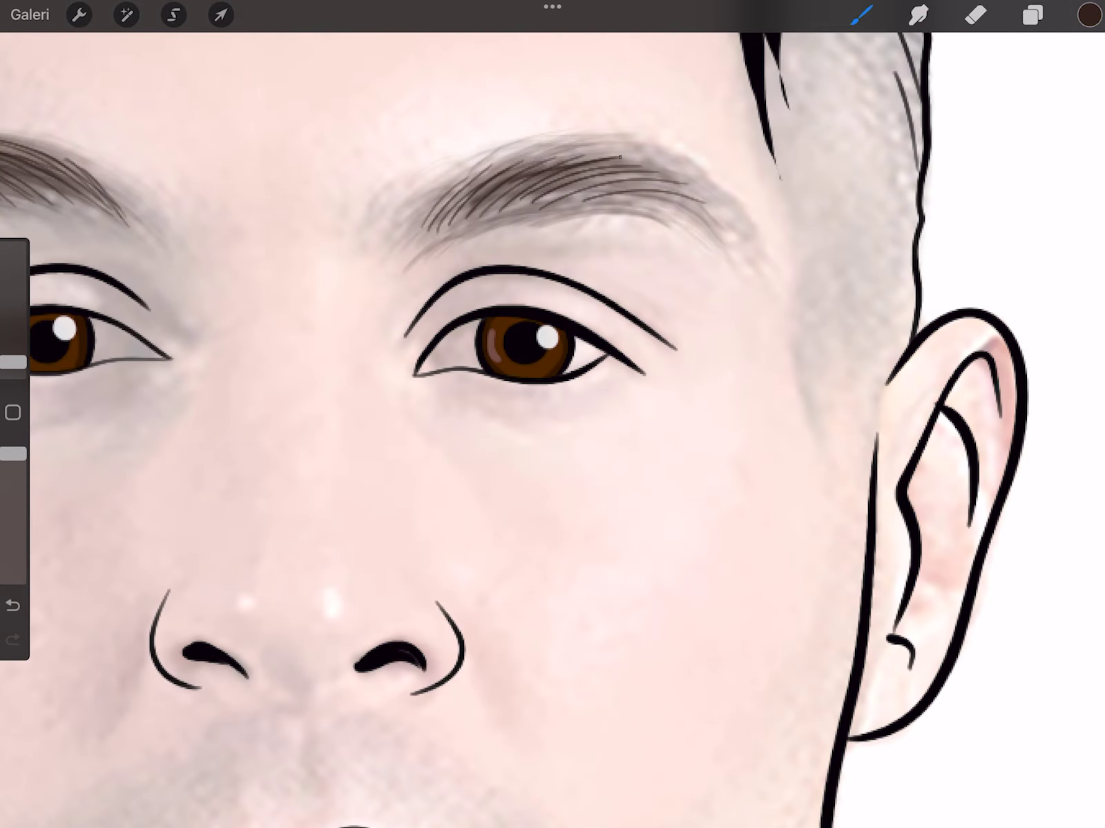
drag(690, 200, 539, 159)
scroll(552, 415, down, 5)
- Hide and re-show the colour layer to check the eyebrows
click(1032, 15)
click(1072, 128)
click(1033, 15)
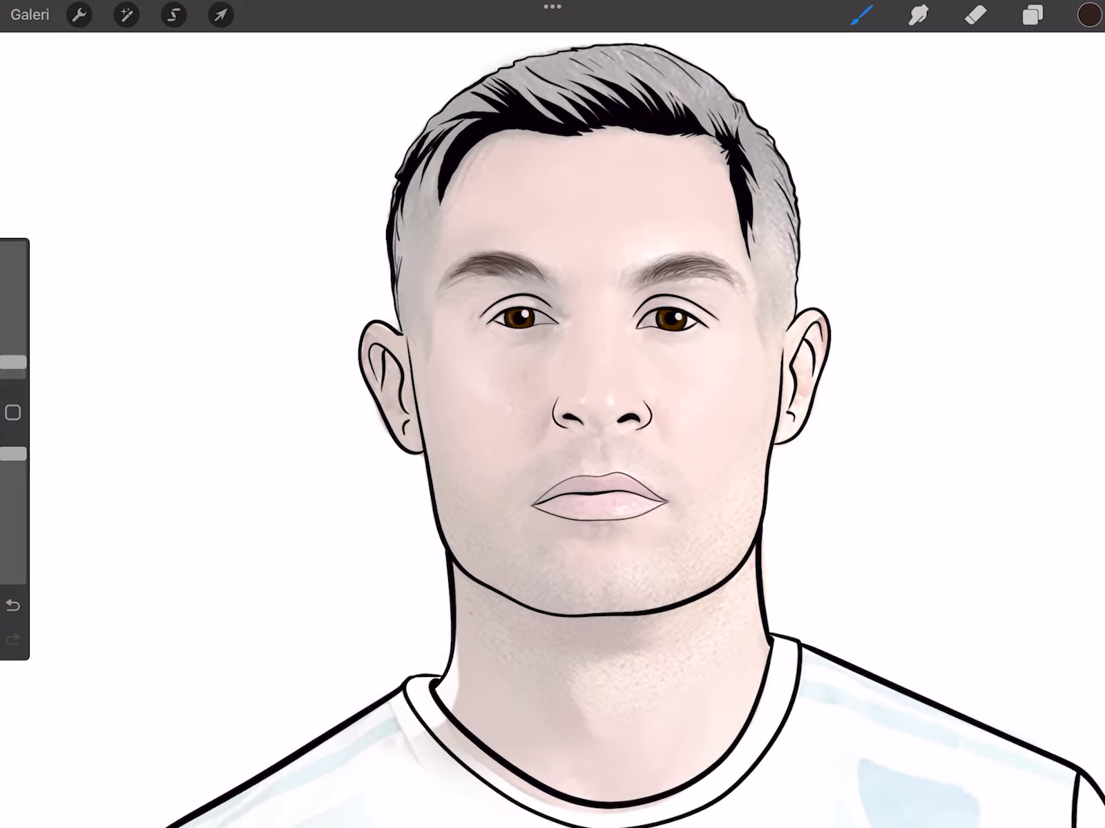
scroll(552, 415, up, 3)
- Make Katman 5 the working layer
click(1032, 15)
click(898, 351)
click(1032, 14)
scroll(552, 415, up, 3)
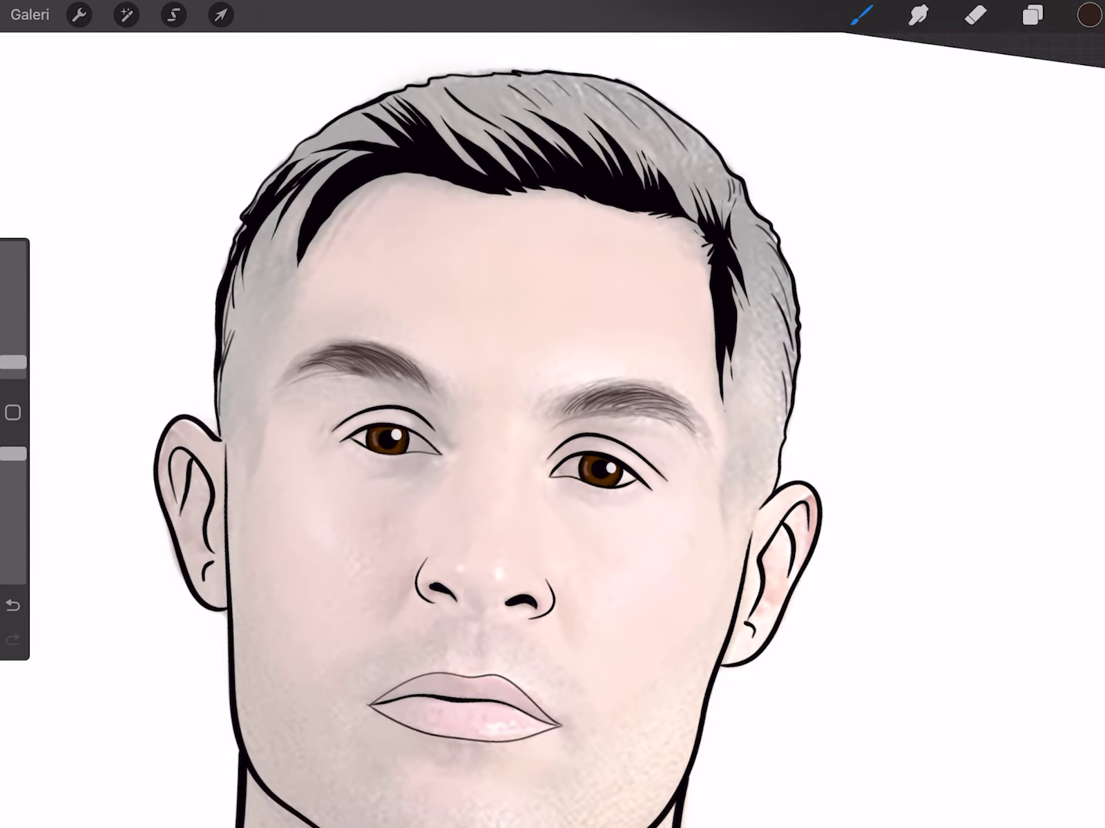
click(174, 14)
scroll(552, 415, up, 2)
- Outline the hair from the left ear along the hairline and fill it dark brown
drag(174, 449, 218, 483)
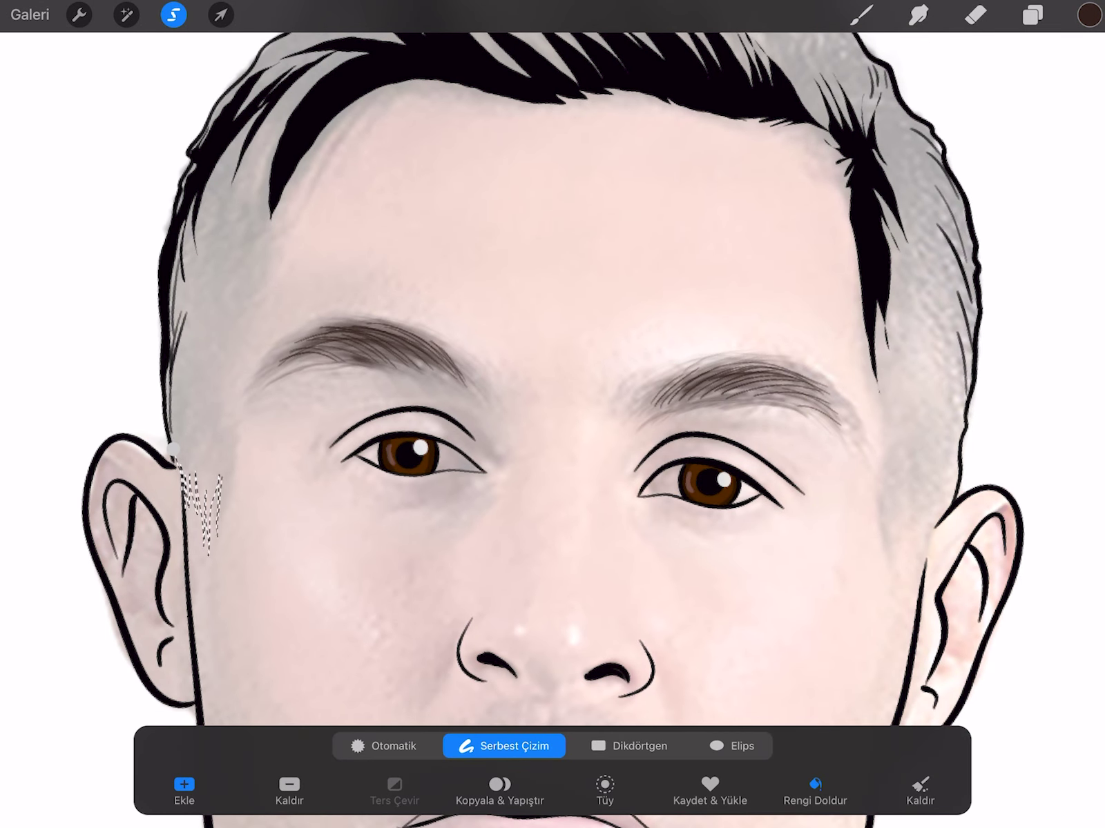
drag(207, 553, 456, 69)
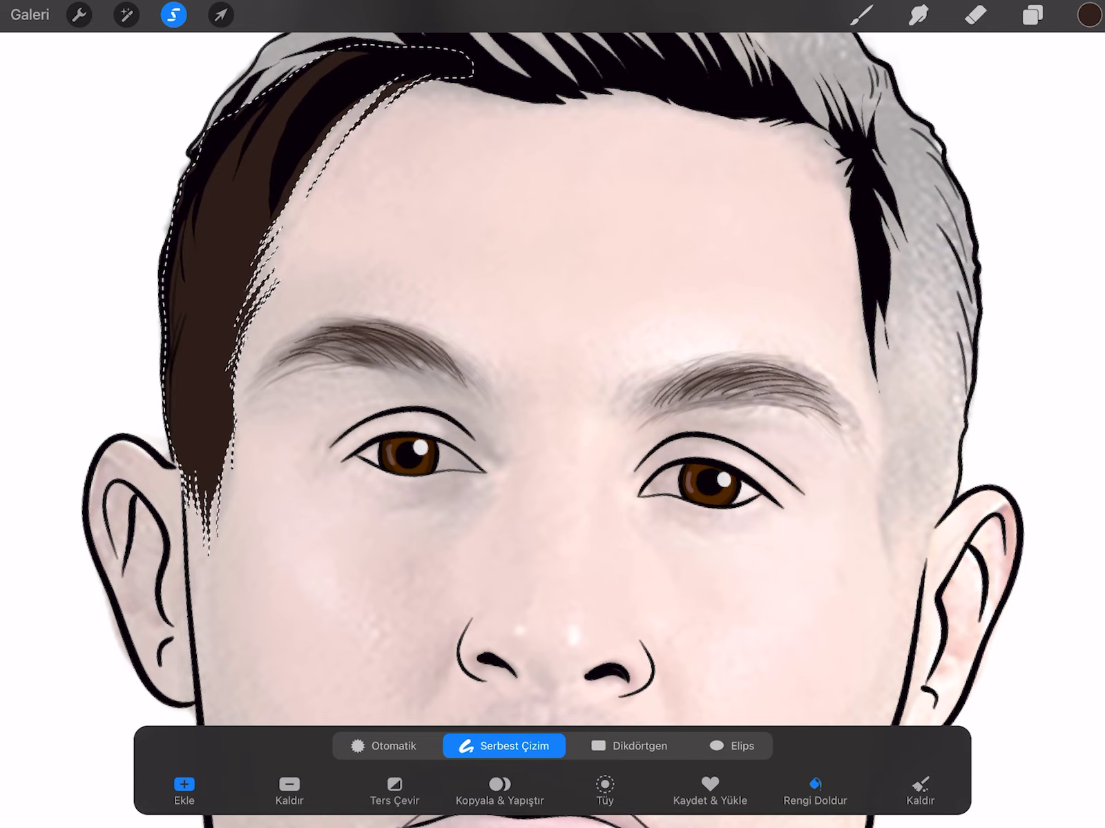
scroll(553, 414, up, 3)
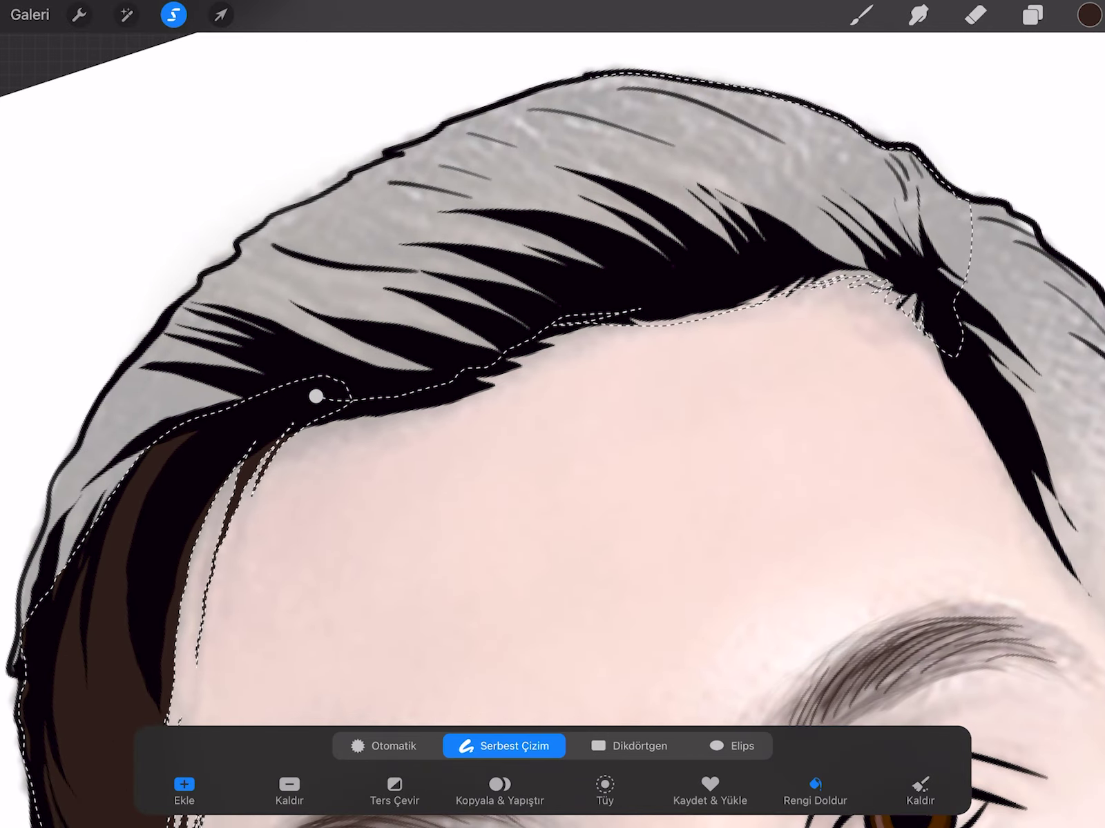
scroll(553, 414, down, 3)
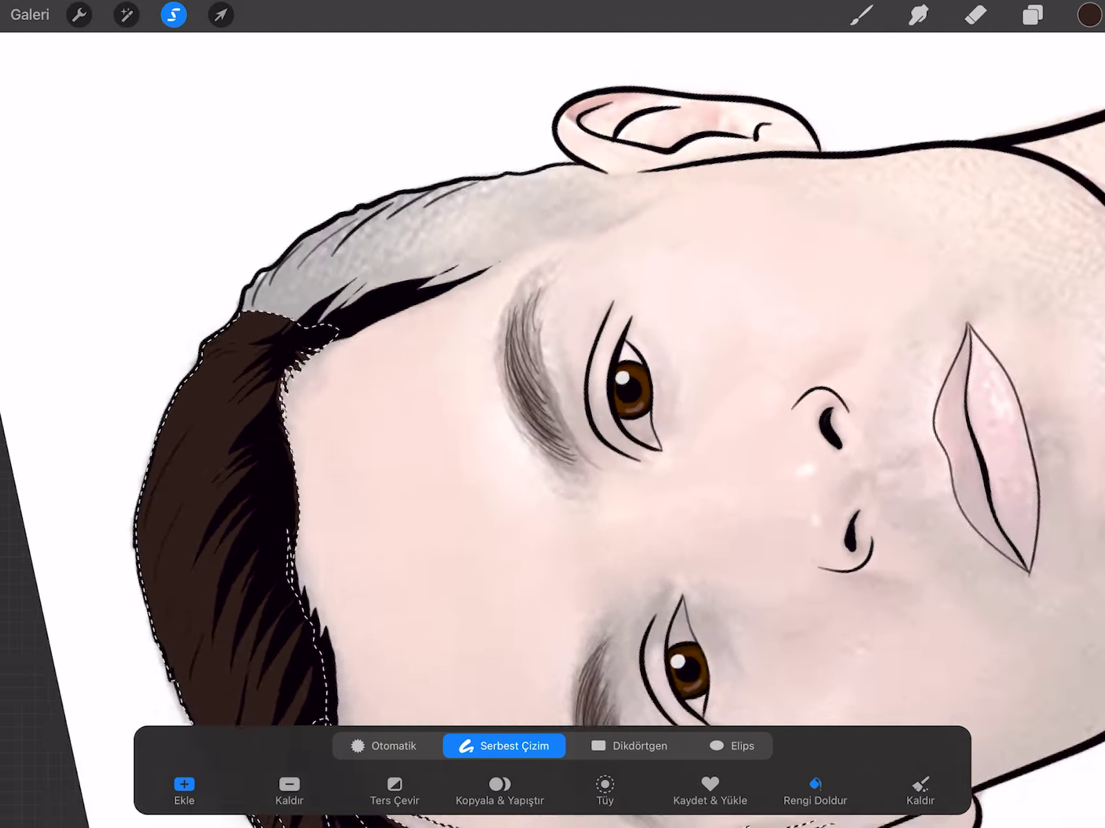
scroll(552, 415, up, 3)
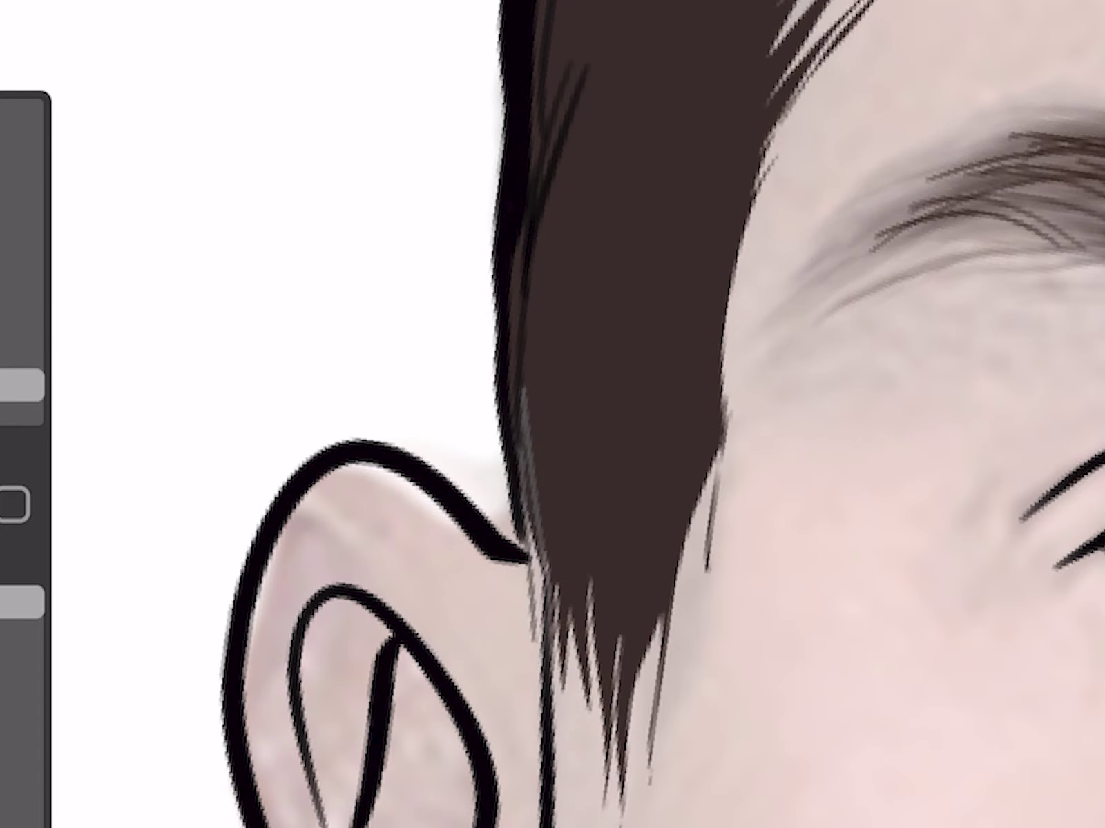
click(544, 647)
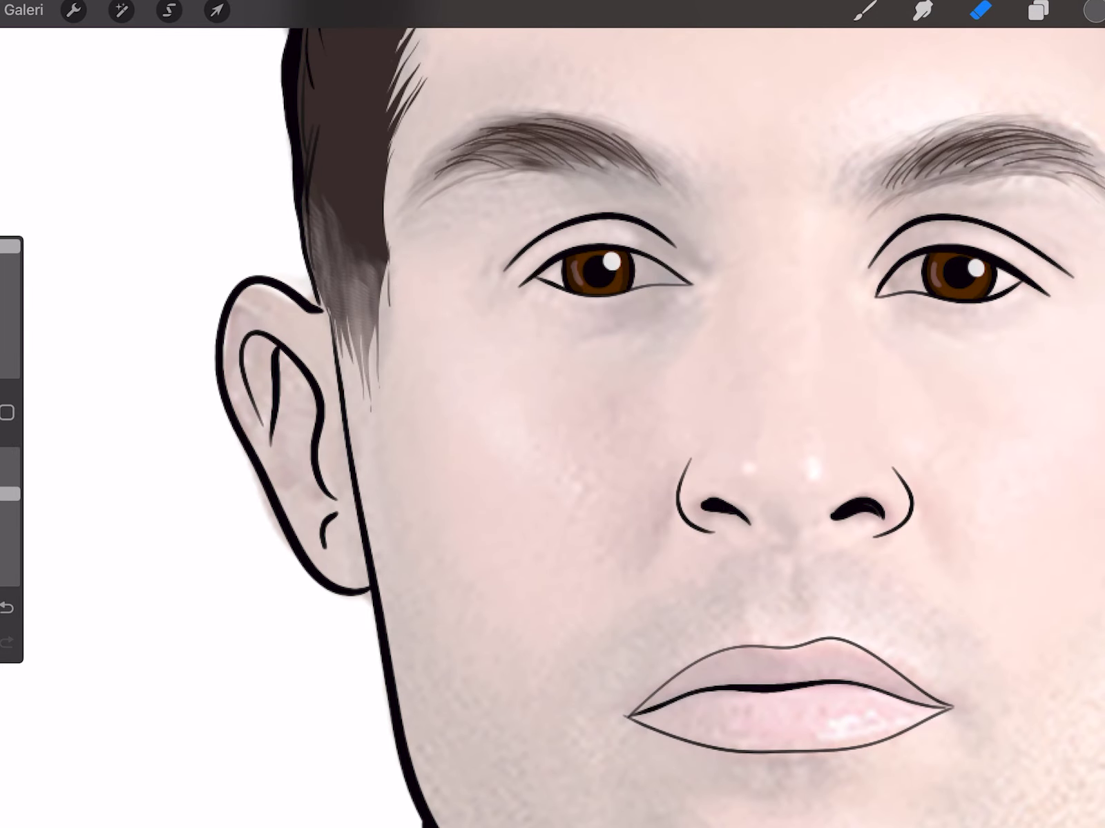
- Remove the grey hair hatching and paint pink along the lower lip's top edge
key(ctrl+z)
drag(9, 247, 9, 316)
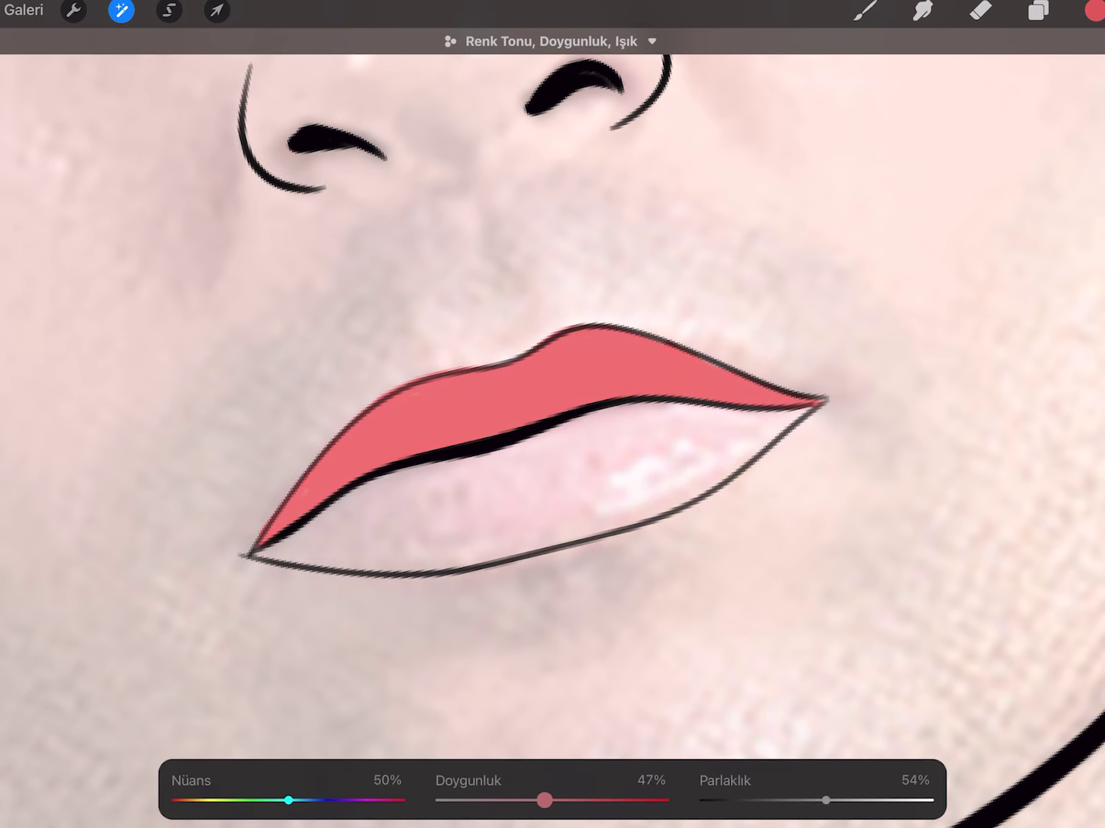
click(865, 11)
drag(266, 549, 815, 407)
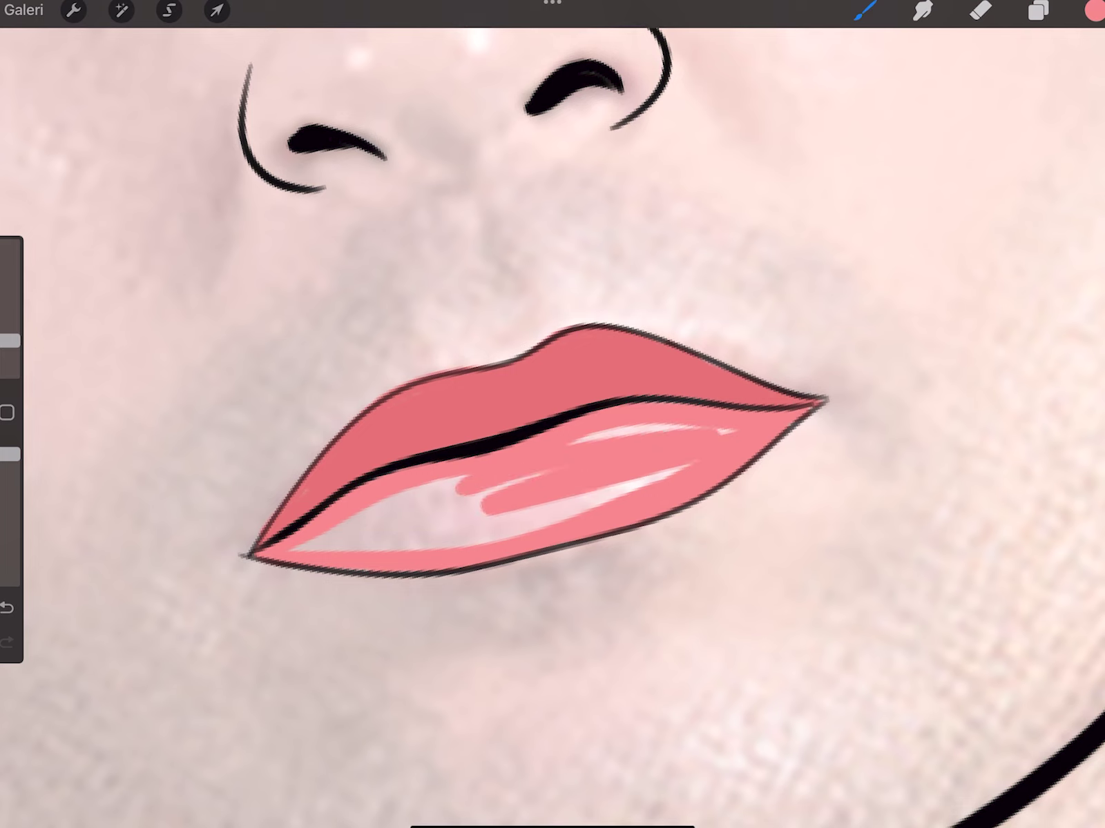
- Shade the lip corners darker red and add short vertical texture strokes to the lower lip
click(1093, 11)
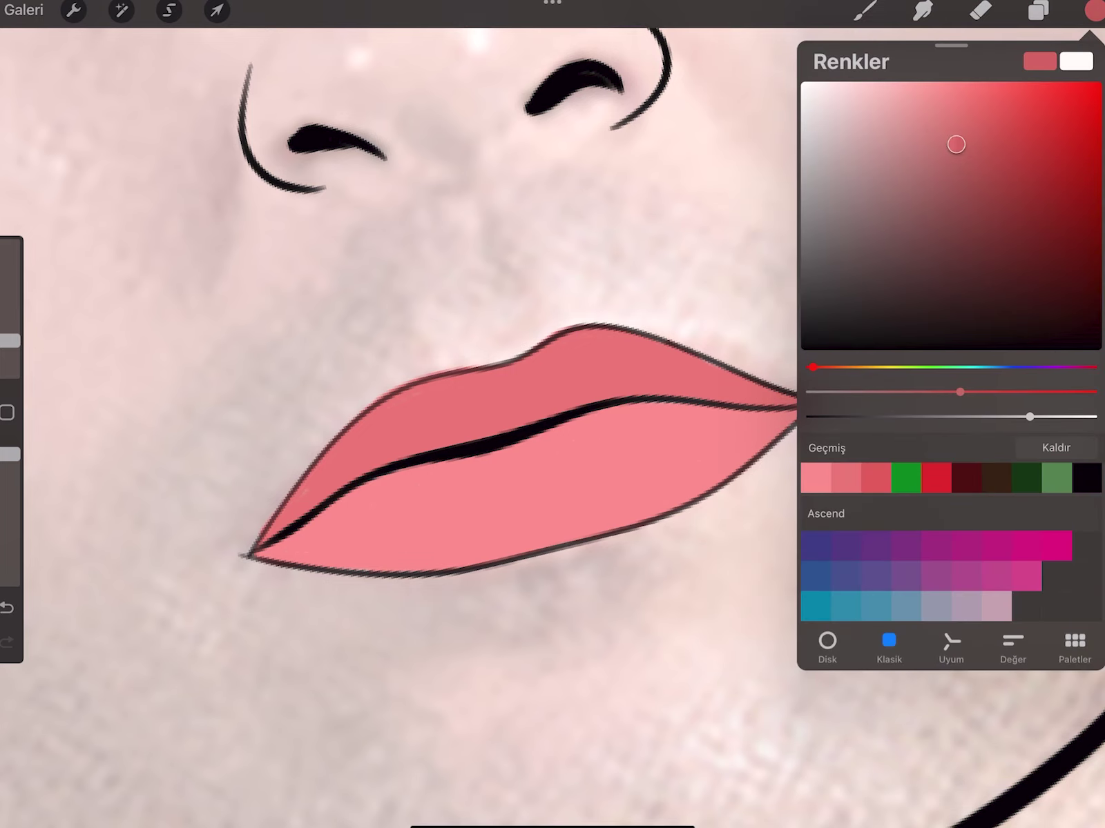
scroll(483, 449, up, 3)
click(1093, 10)
click(865, 10)
drag(148, 599, 266, 515)
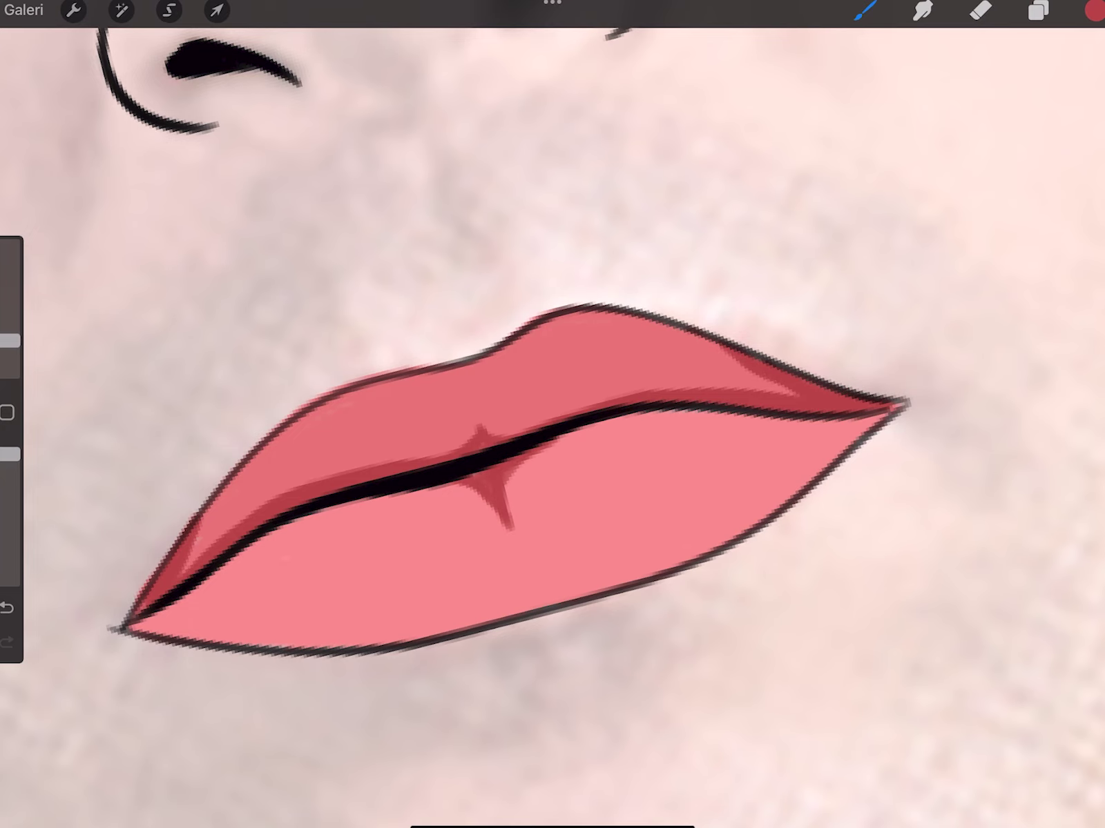
key(ctrl+z)
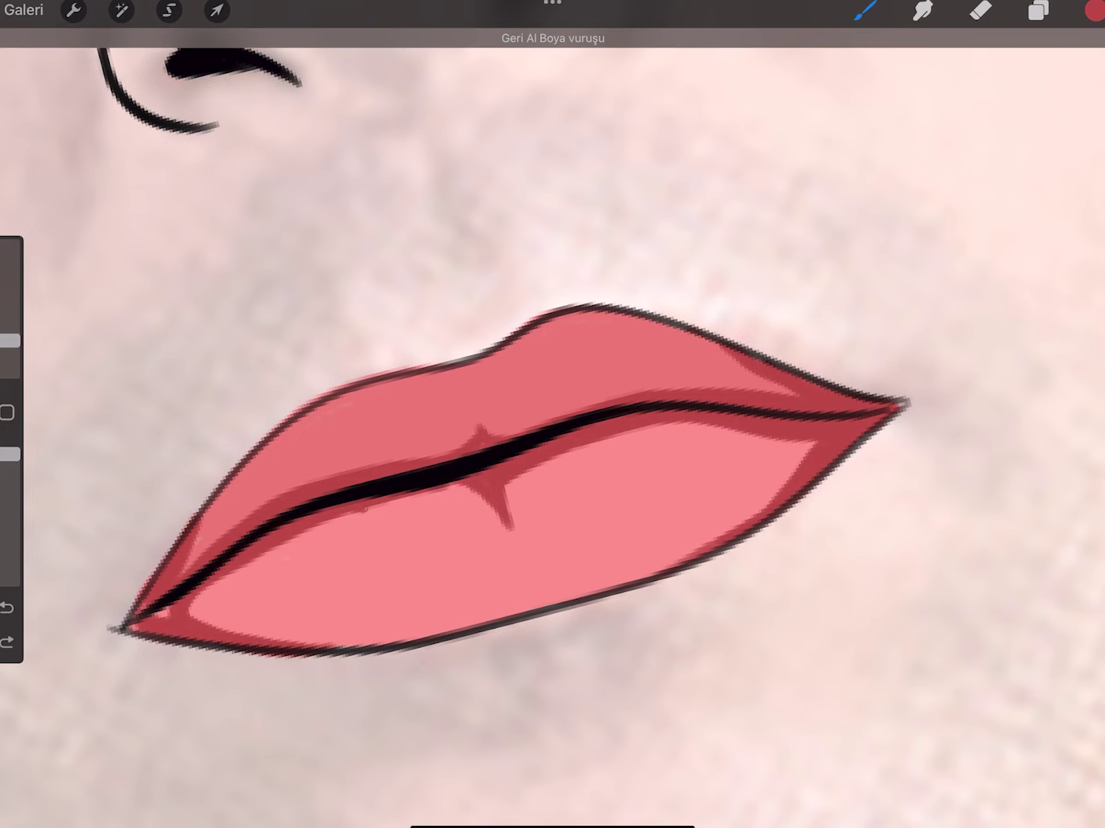
drag(370, 509, 383, 533)
drag(546, 458, 556, 492)
scroll(552, 484, down, 3)
- Add two white gloss highlights to the lower lip
click(168, 11)
scroll(525, 498, up, 3)
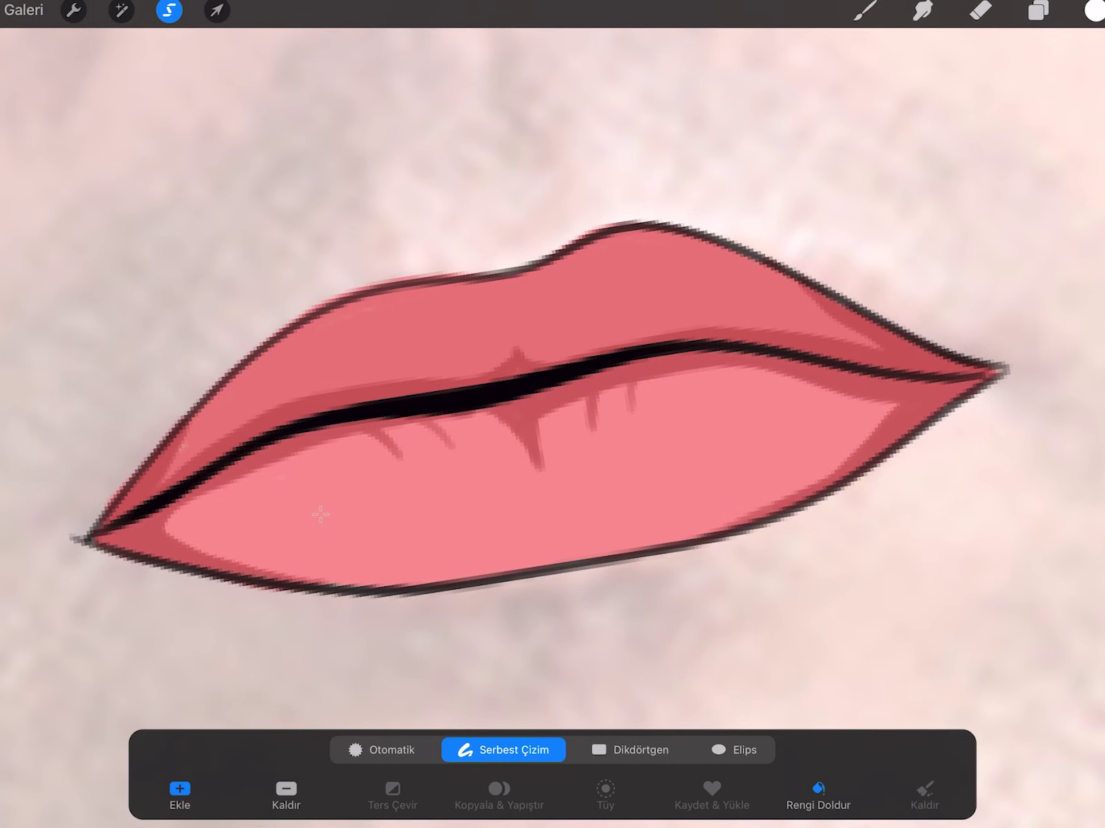
click(289, 512)
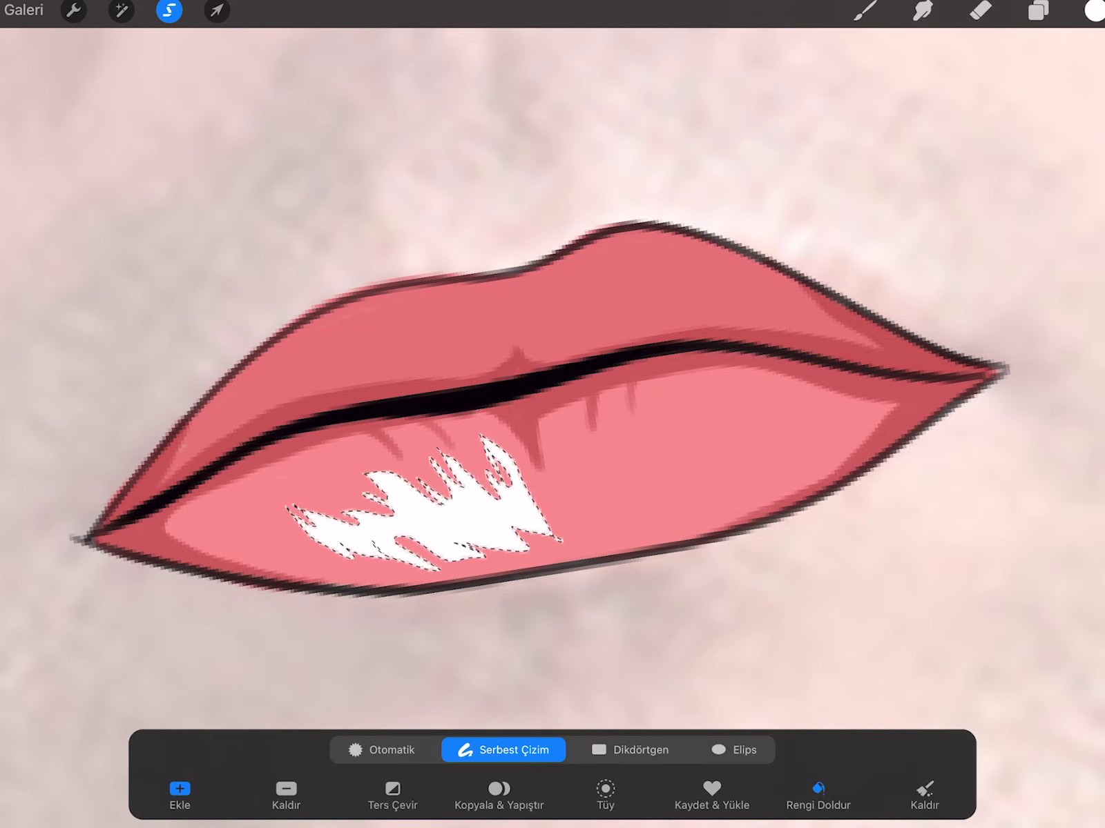
click(580, 526)
click(865, 11)
scroll(552, 483, down, 3)
- Sample the red of the upper lip
click(541, 616)
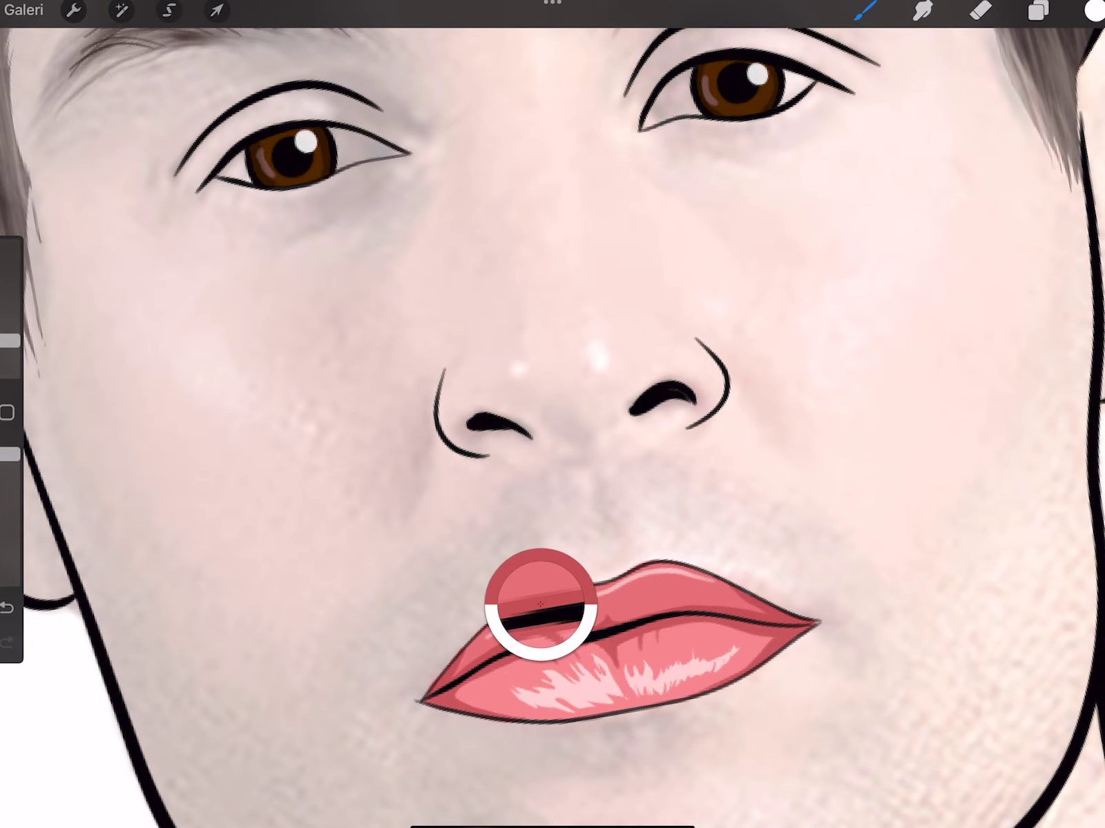
scroll(622, 345, up, 5)
drag(624, 325, 646, 355)
scroll(553, 414, down, 3)
- Fill the whites of both eyes with off-white
click(1093, 10)
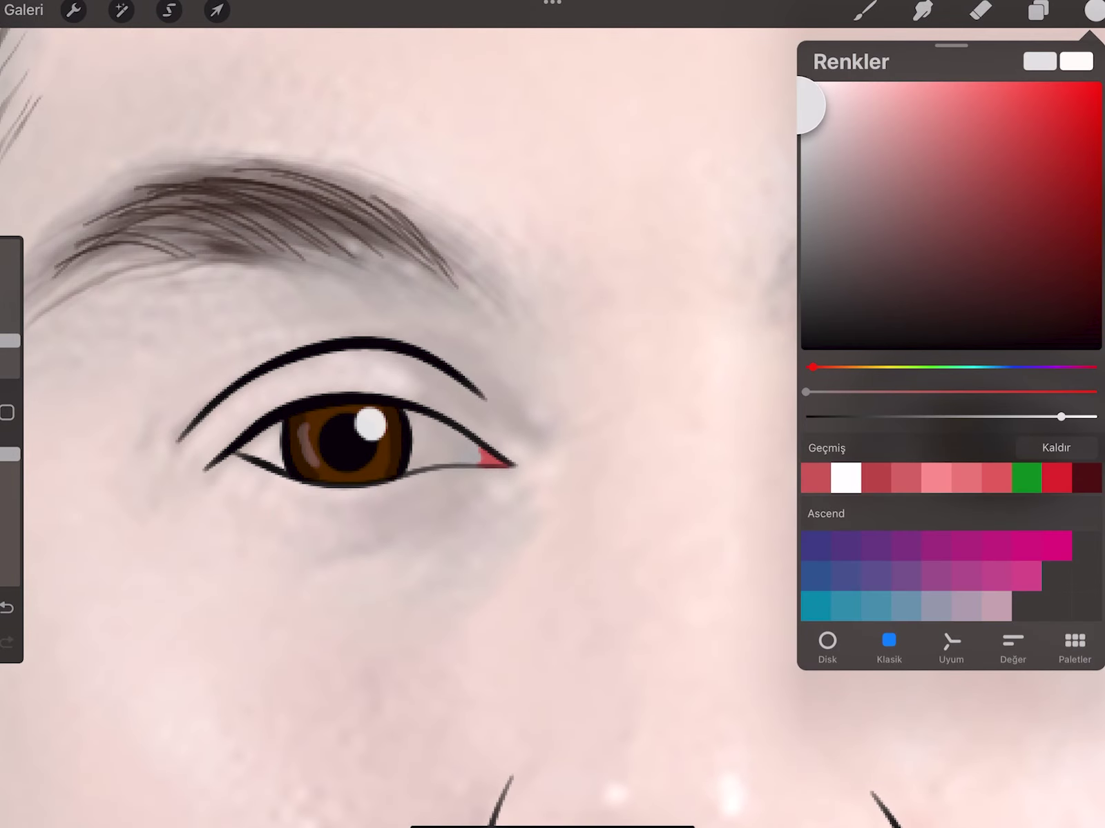
click(1093, 11)
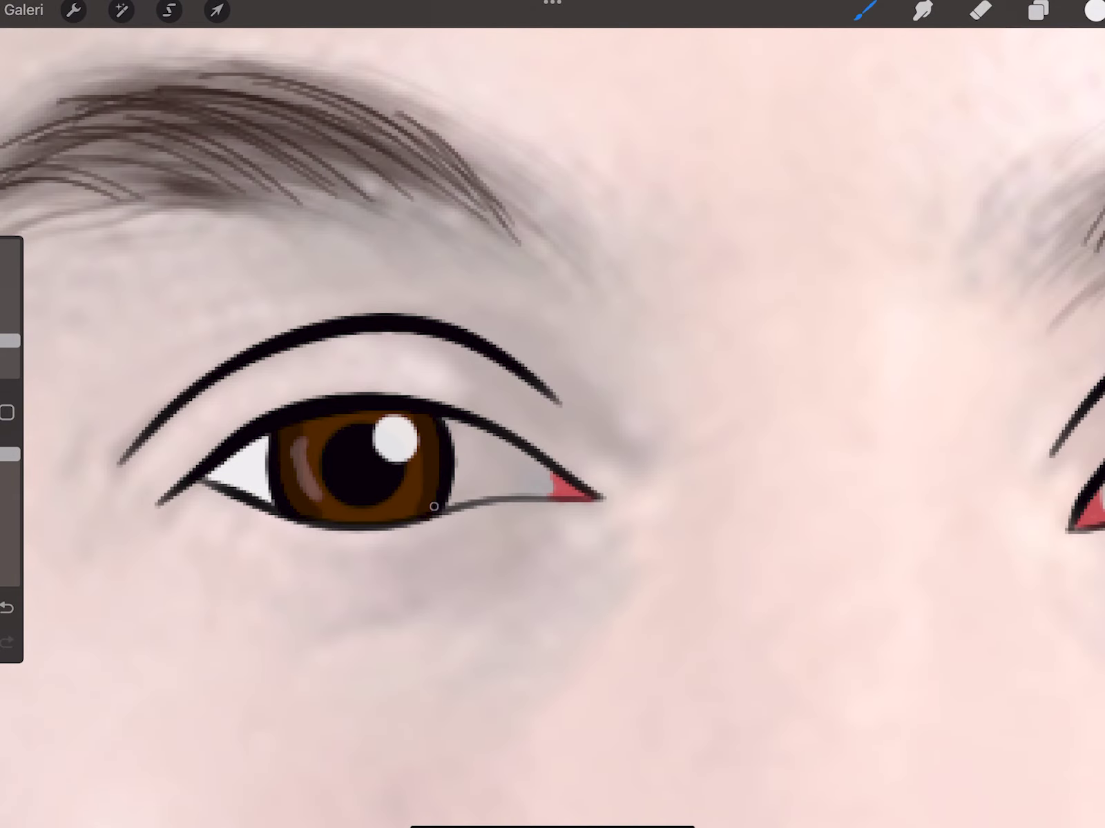
click(483, 483)
drag(897, 483, 345, 483)
click(357, 479)
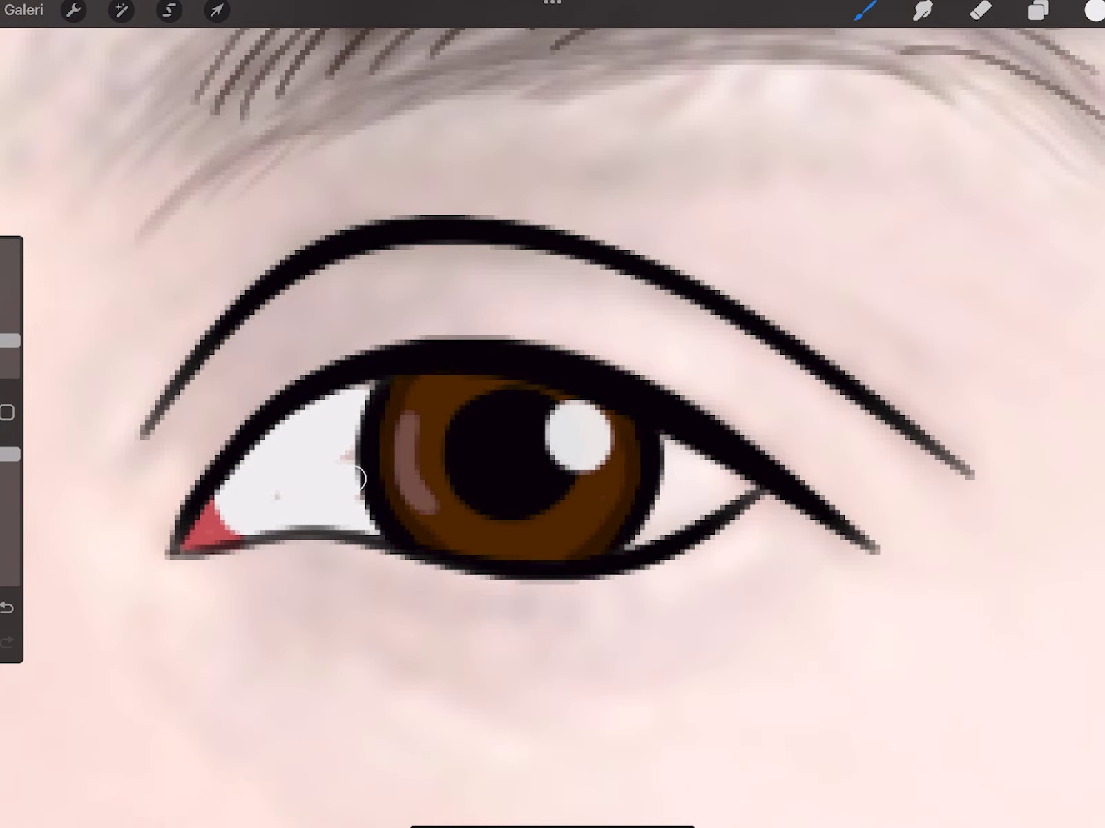
- Re-pick the eye-white colour and fill the remaining eye-white areas
click(1095, 9)
click(731, 483)
click(290, 469)
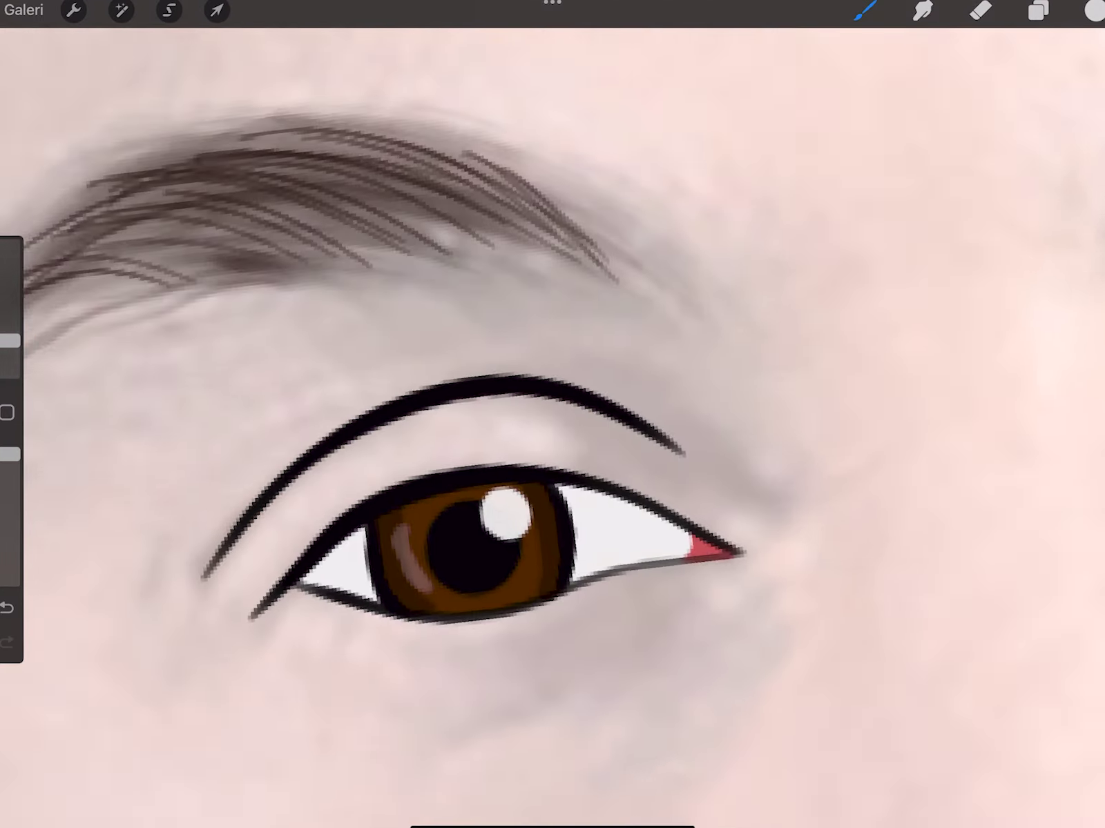
drag(290, 469, 78, 589)
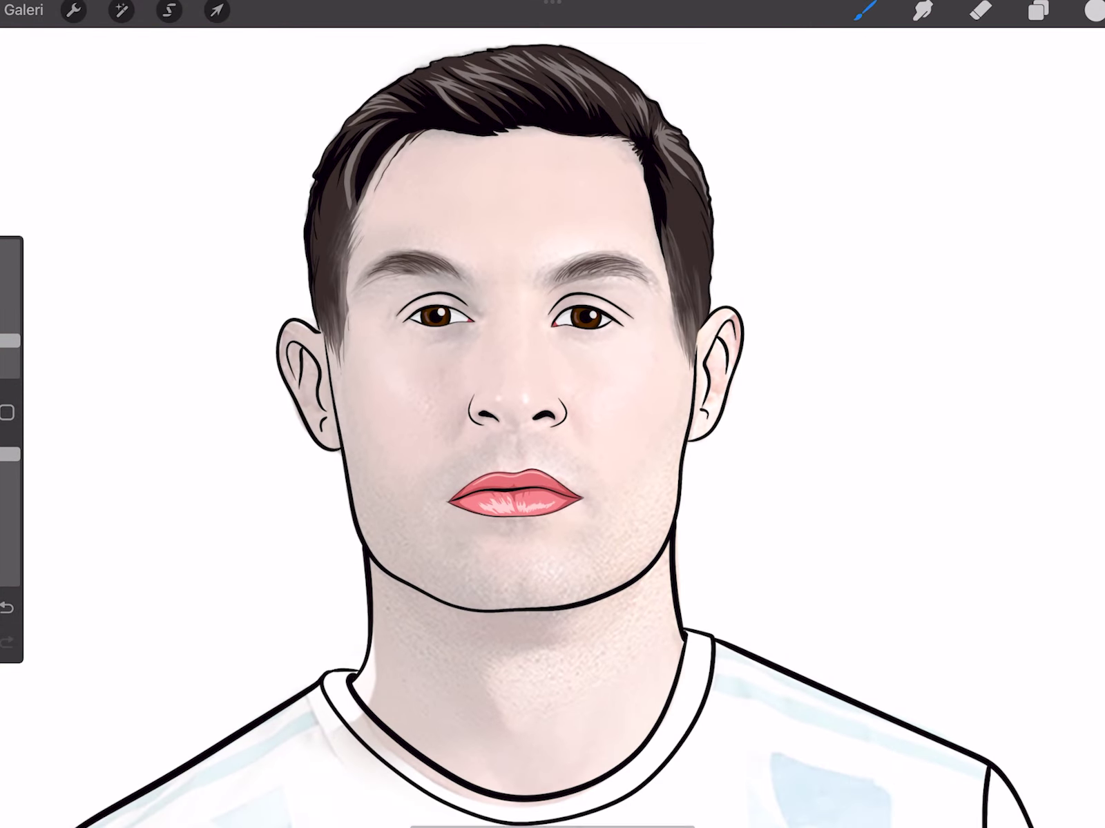
- Pick salmon and shade the upper eyelid and eyebrow, filling the brow shadow
click(1095, 9)
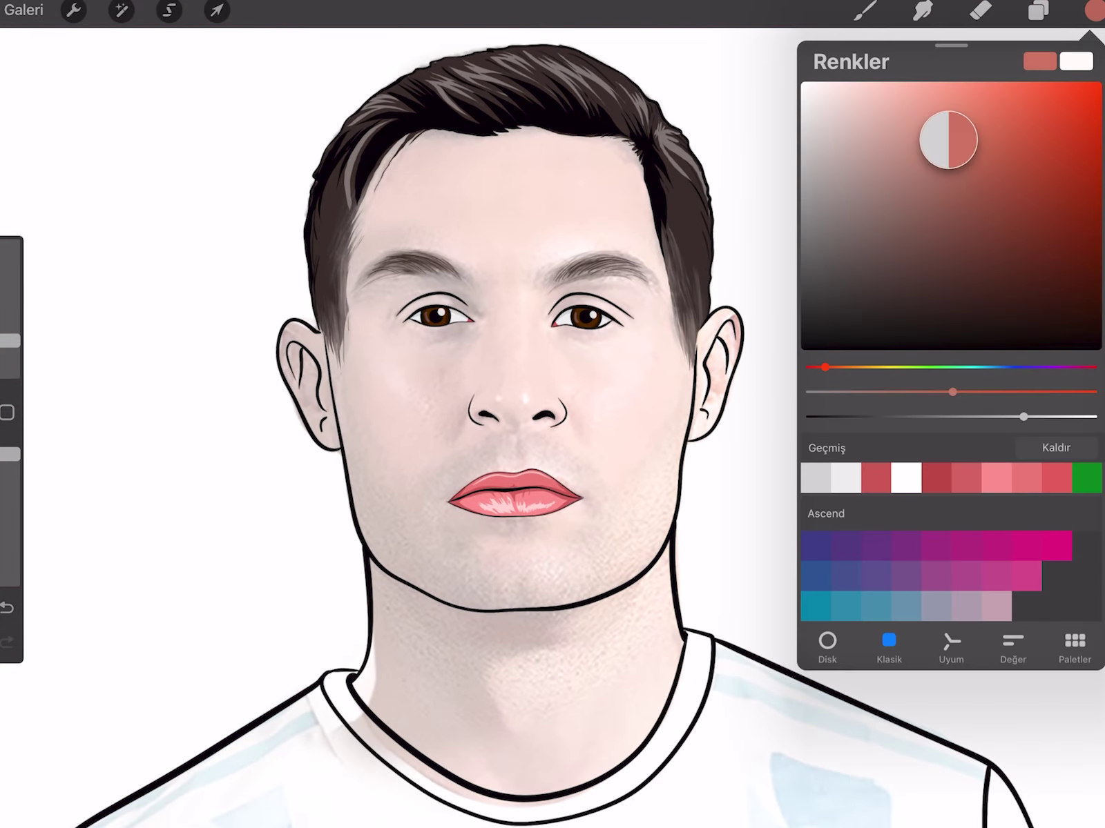
scroll(553, 415, up, 3)
mouse_move(245, 545)
mouse_down()
mouse_move(311, 442)
mouse_move(222, 337)
mouse_move(118, 352)
mouse_up()
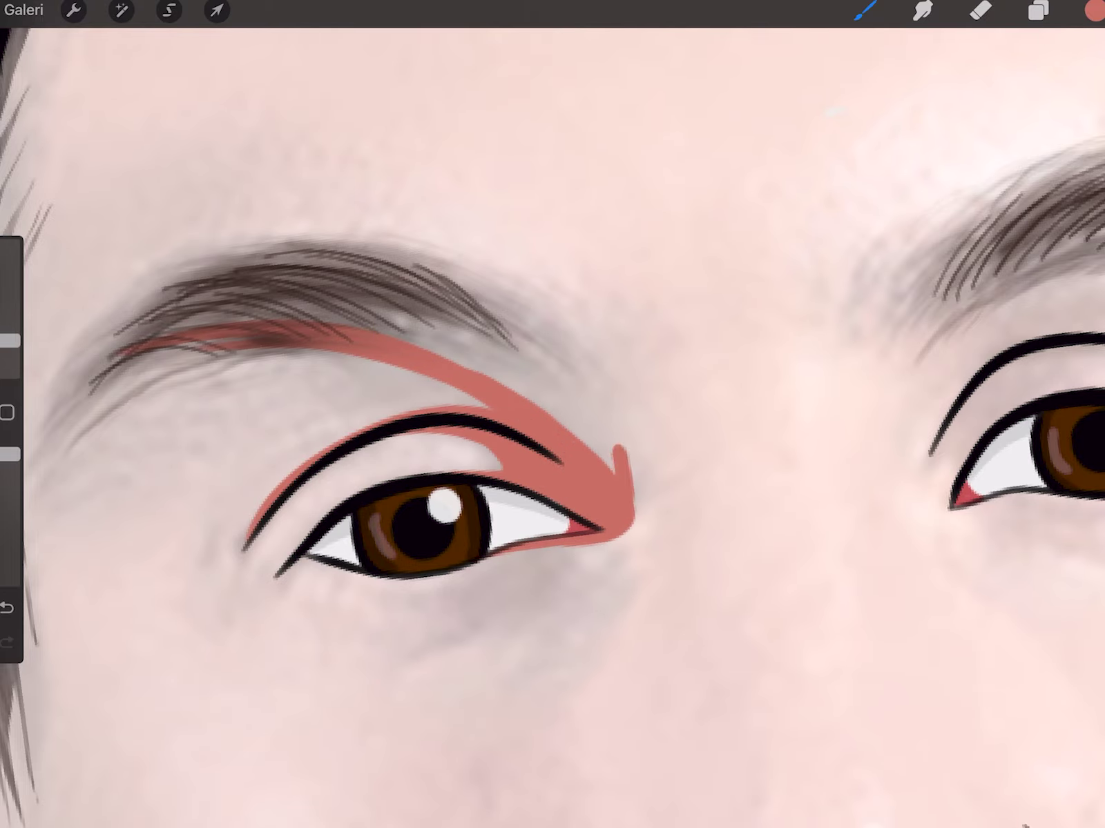
drag(621, 467, 87, 394)
drag(1094, 10, 415, 325)
- Fill the jaw shadow strip and the right nostril with salmon
scroll(552, 414, down, 5)
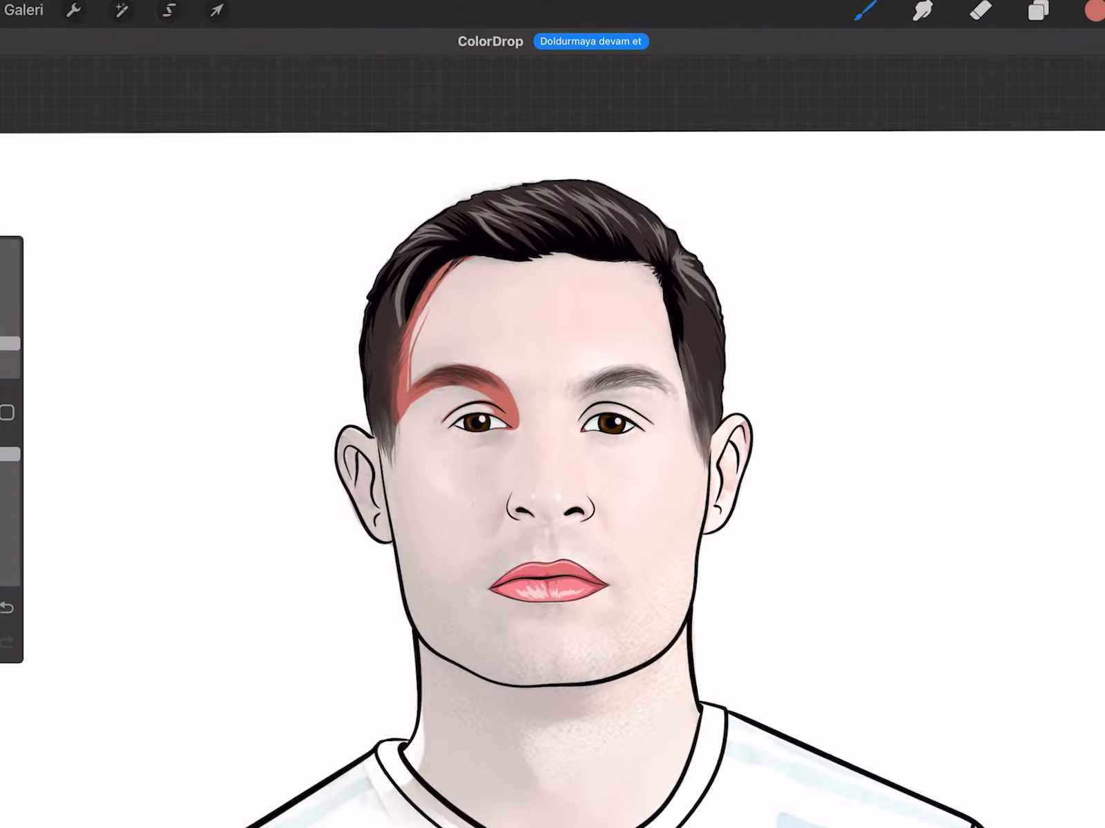
scroll(552, 415, up, 3)
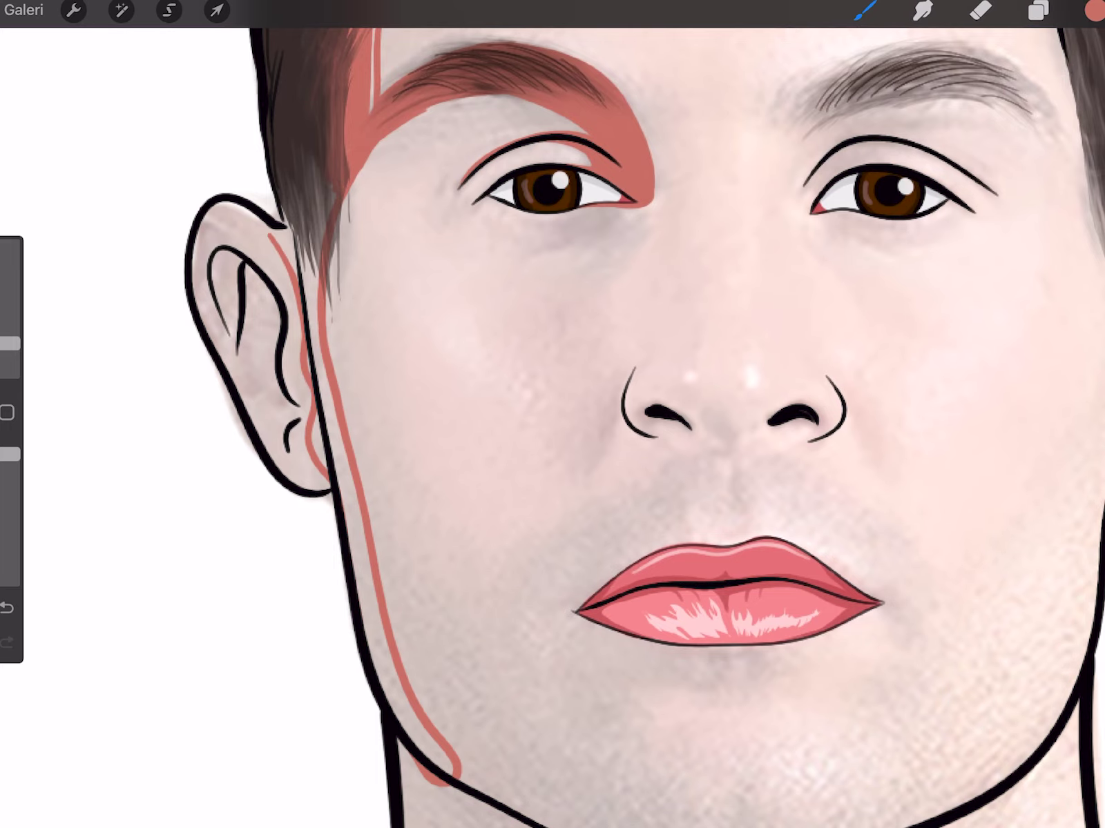
drag(1094, 9, 355, 552)
scroll(552, 414, up, 2)
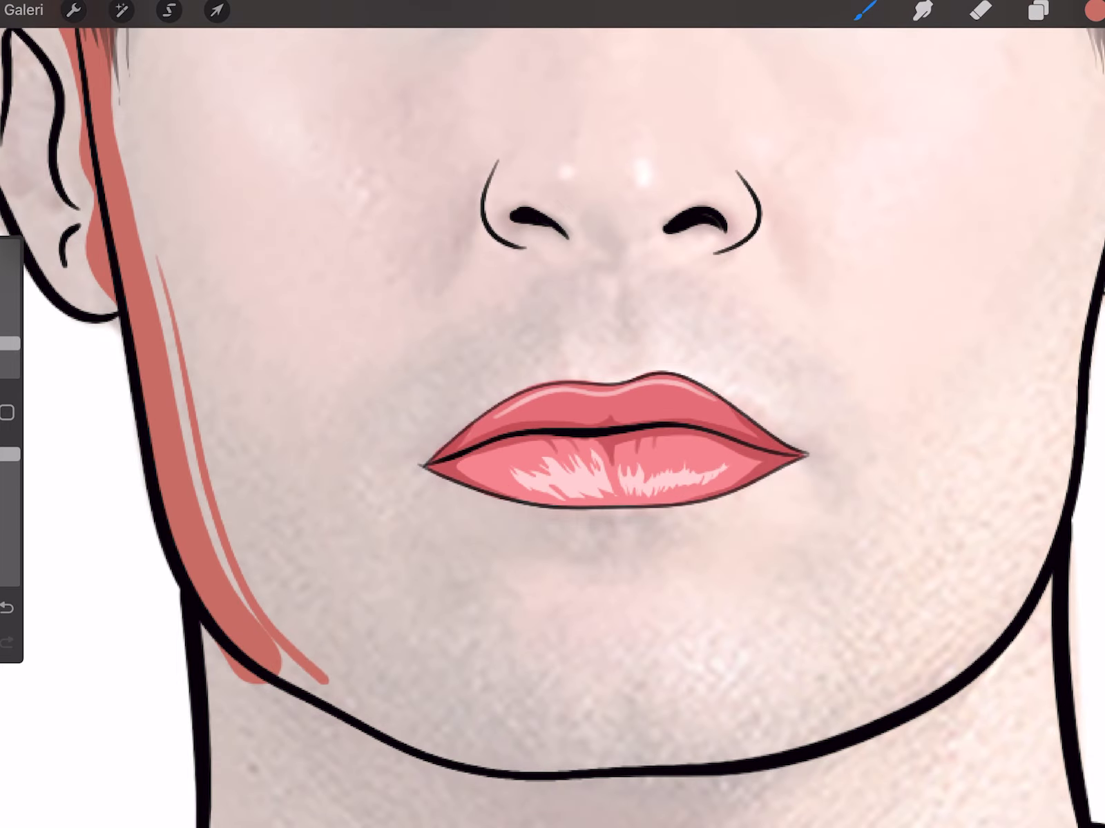
scroll(552, 414, down, 3)
scroll(553, 414, up, 5)
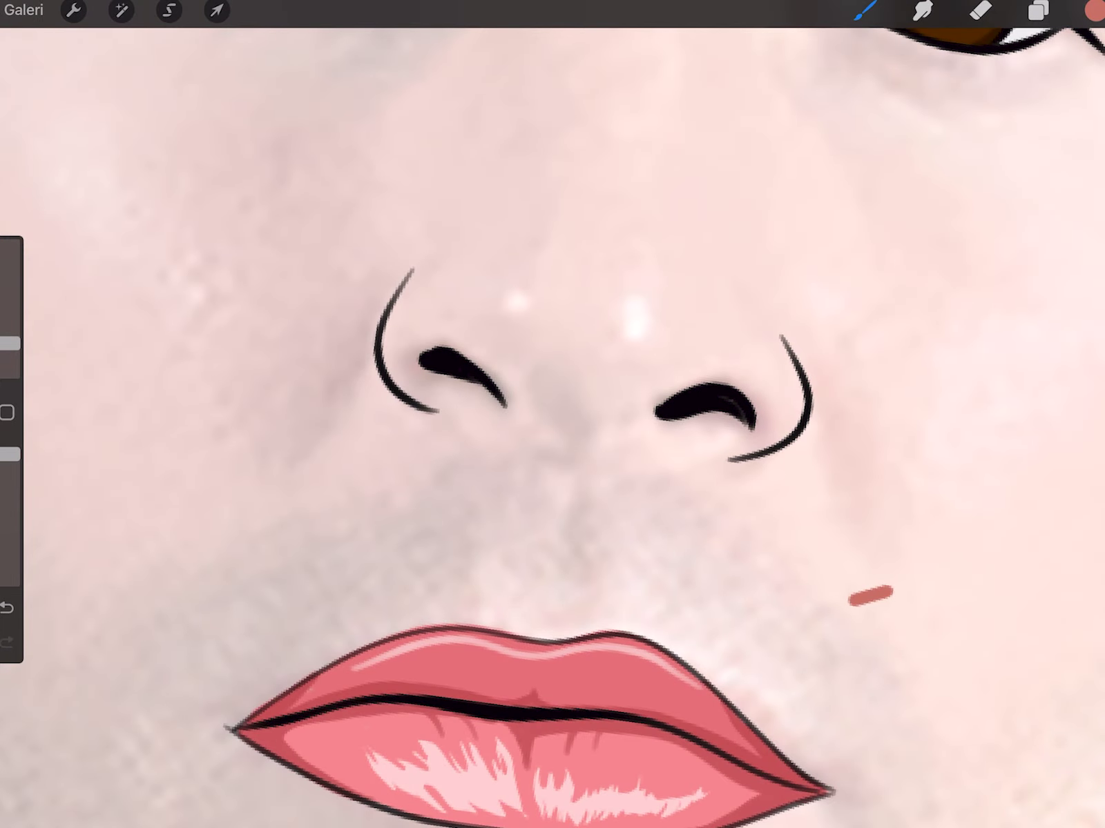
drag(1094, 9, 726, 402)
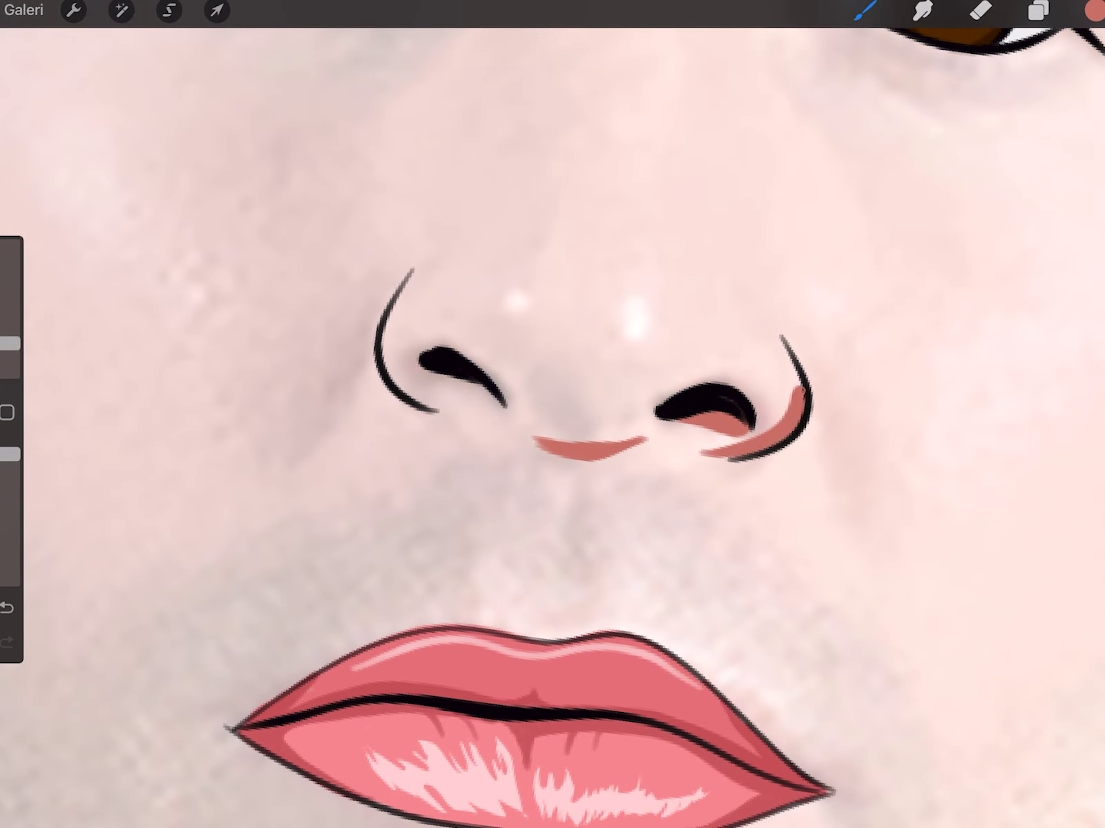
- Shade salmon along both sides of the nose outline
drag(804, 393, 767, 327)
drag(751, 268, 795, 363)
drag(428, 238, 382, 375)
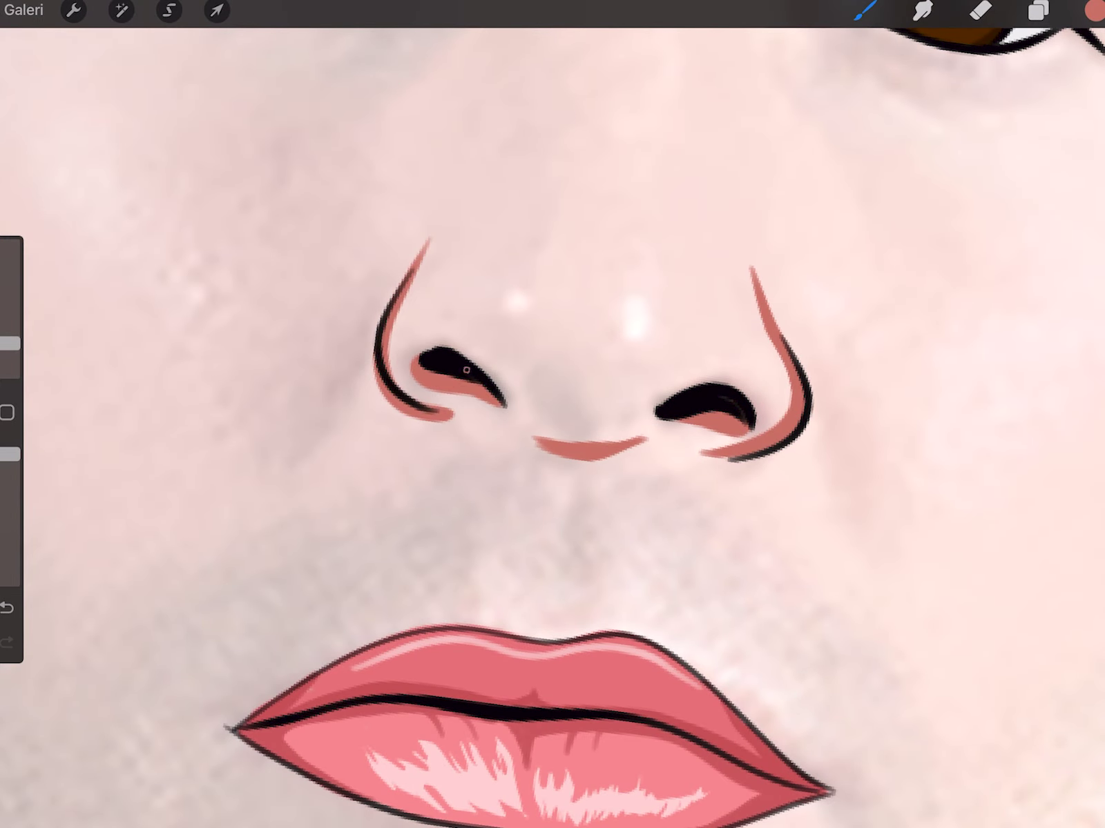
scroll(552, 414, down, 3)
scroll(553, 414, up, 5)
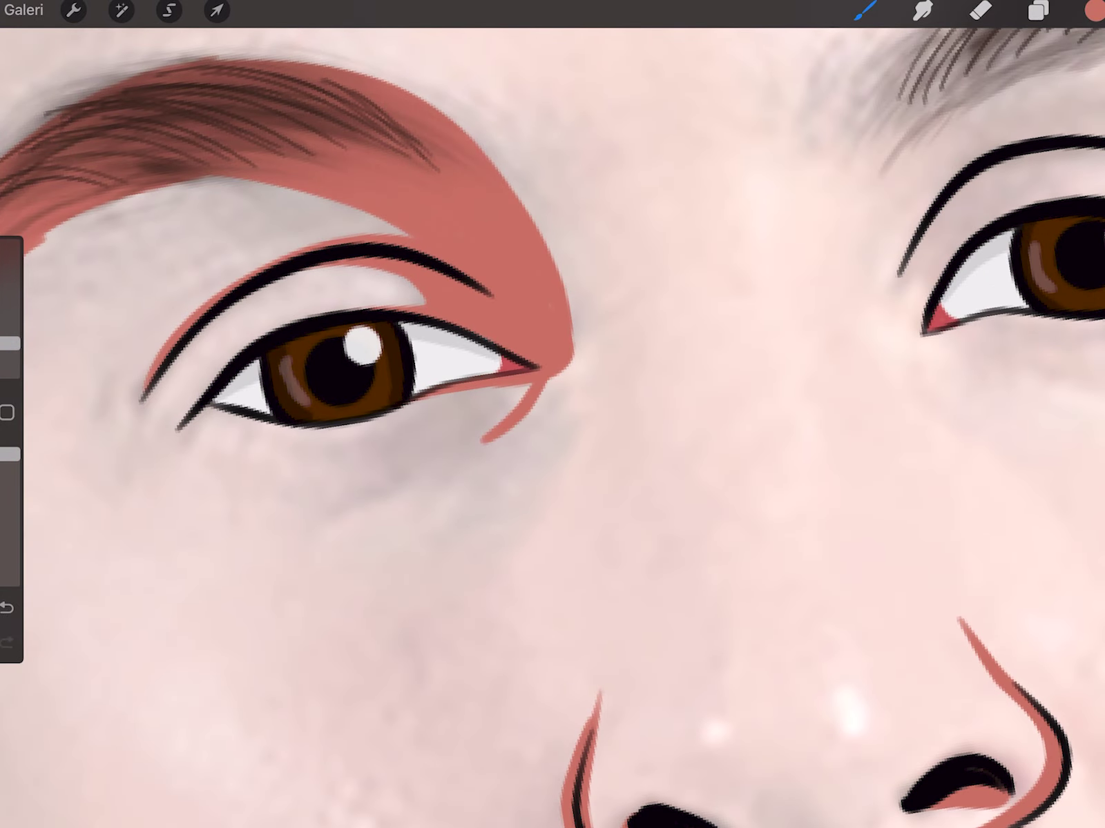
scroll(552, 415, down, 3)
scroll(553, 414, up, 5)
- Add a salmon shadow over the other eyelid and fill the second eyebrow shadow
mouse_move(742, 431)
mouse_down()
mouse_move(671, 334)
mouse_move(1025, 365)
mouse_move(270, 358)
mouse_up()
drag(343, 270, 293, 341)
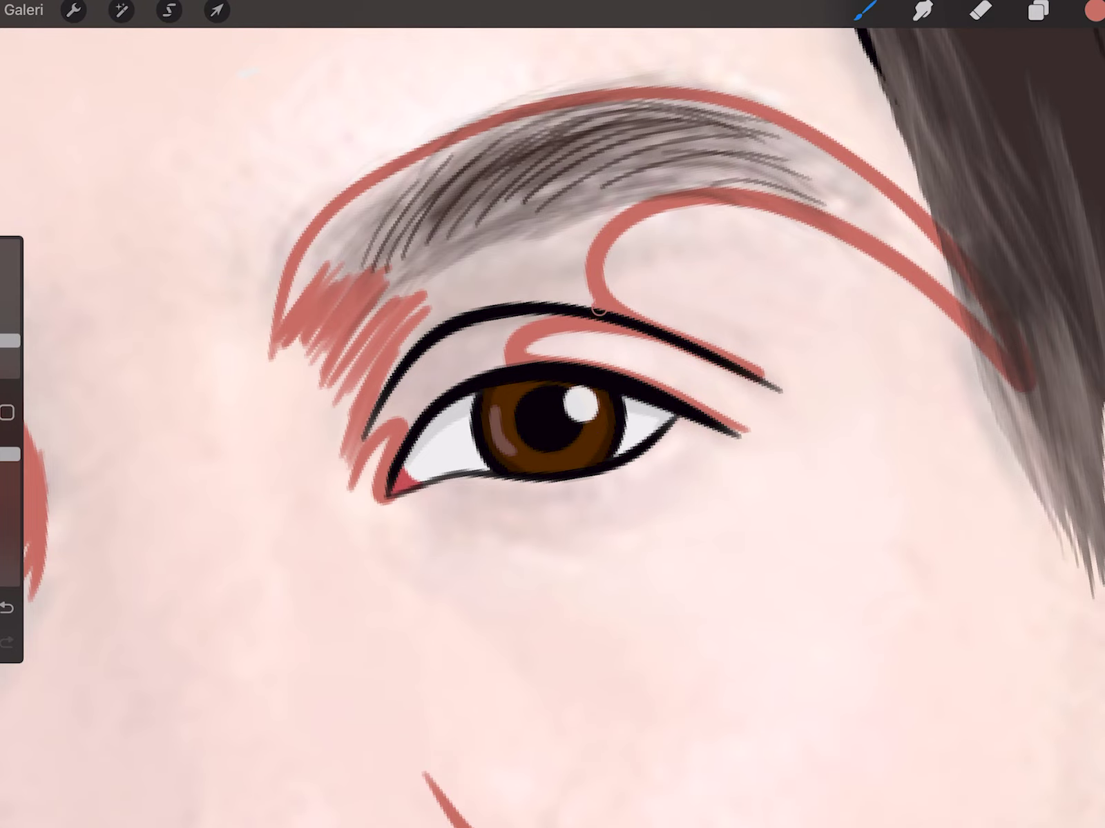
drag(1095, 10, 622, 159)
scroll(552, 414, down, 3)
scroll(553, 414, up, 3)
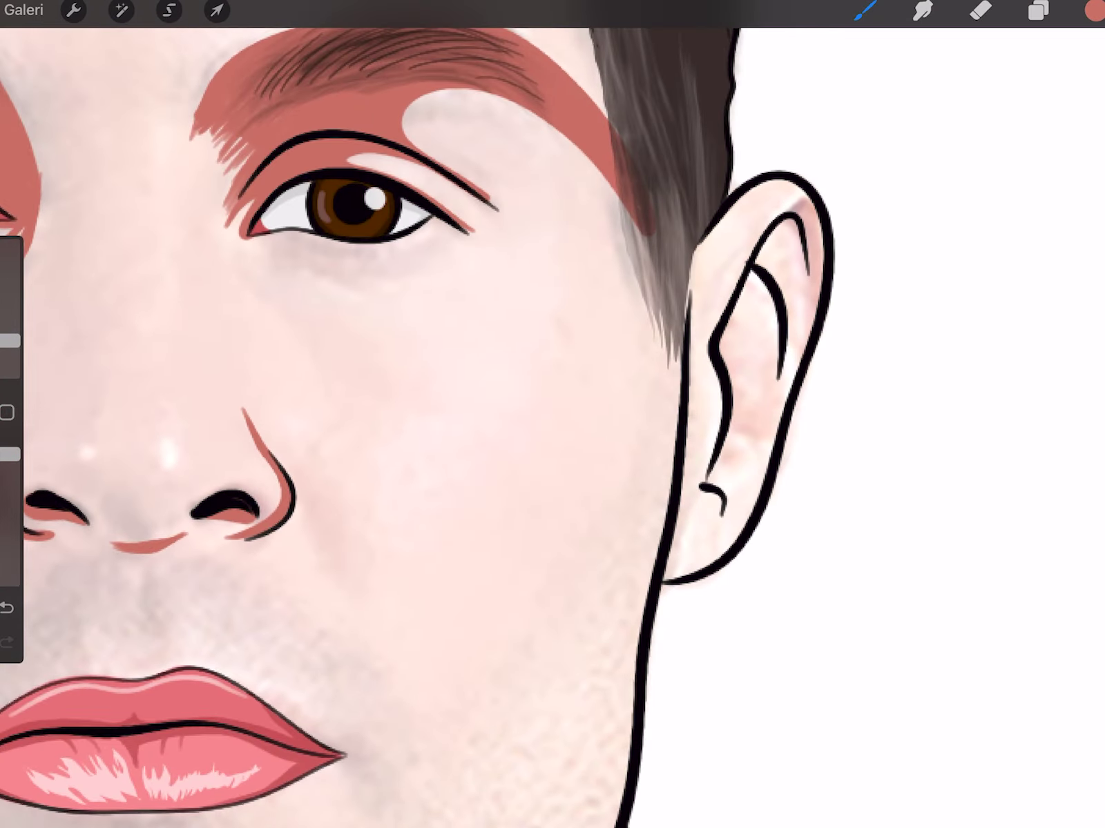
scroll(553, 414, up, 8)
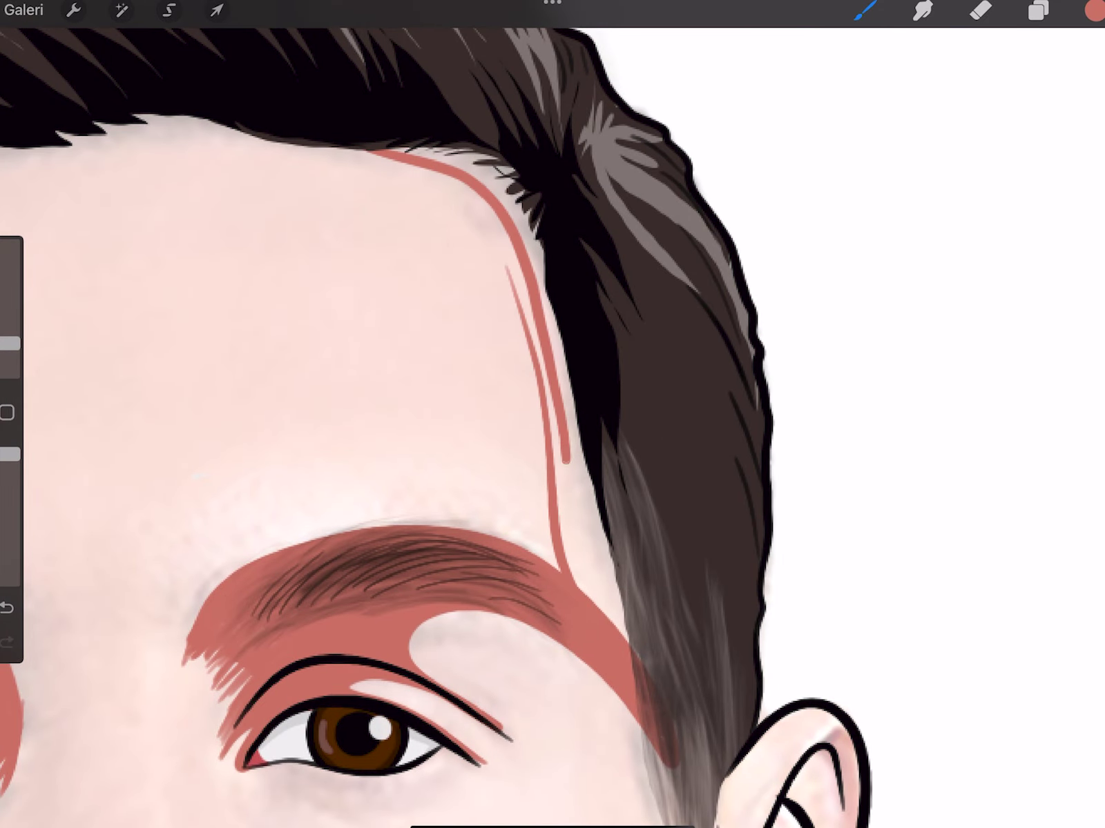
scroll(552, 414, down, 5)
- Draw salmon shadow lines down the cheek, along the jaw and inside the ear, filling the cheek strip
drag(632, 145, 593, 743)
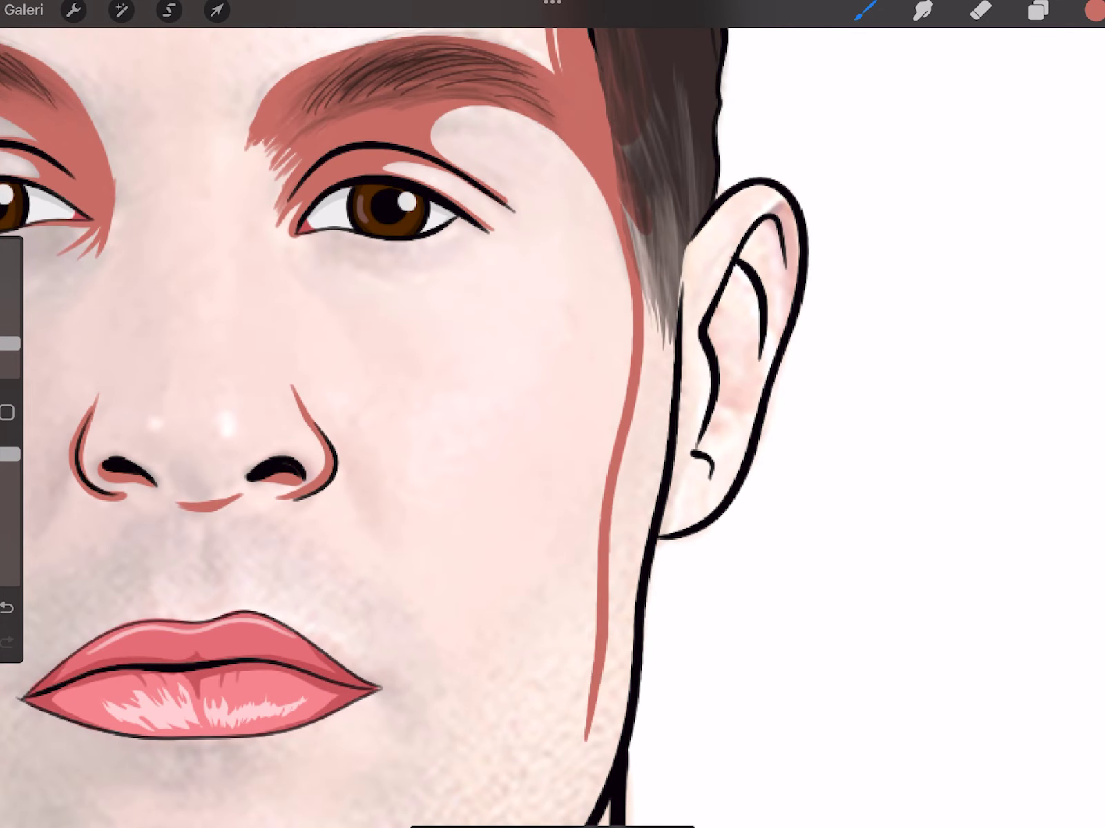
scroll(552, 414, up, 3)
drag(632, 469, 342, 725)
scroll(552, 414, up, 5)
drag(632, 249, 569, 445)
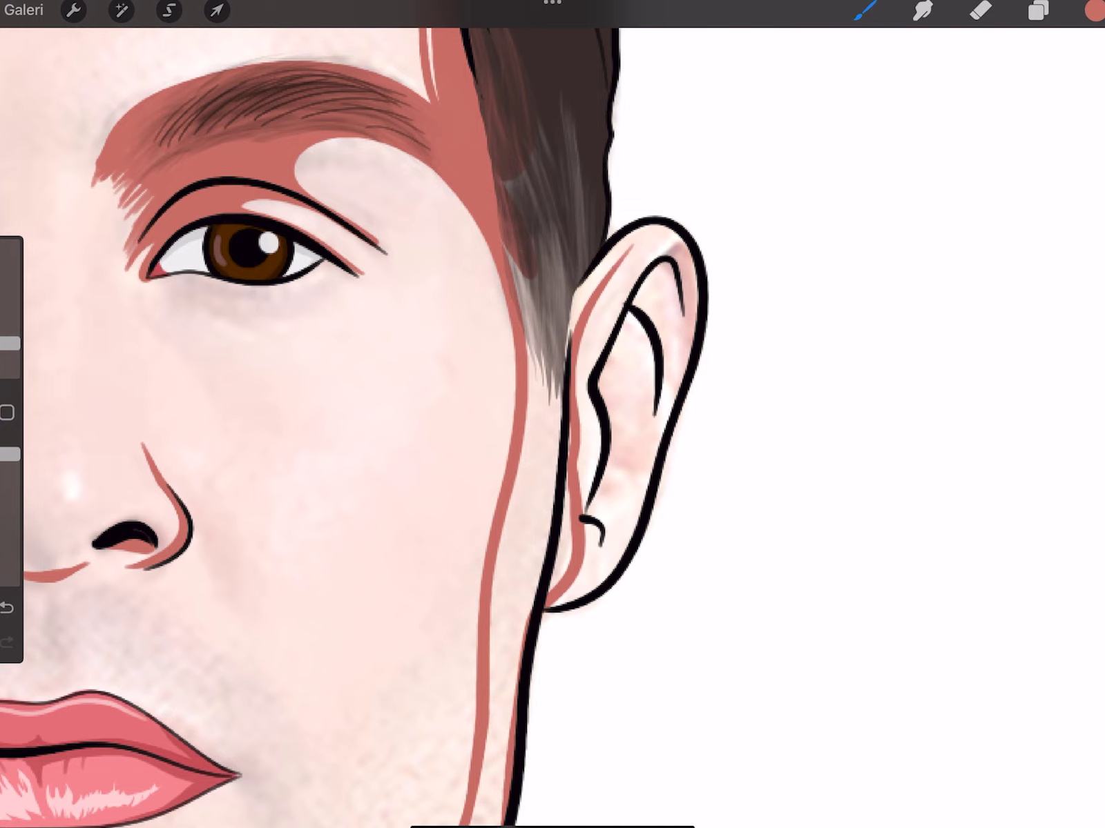
drag(1094, 10, 535, 483)
scroll(552, 414, down, 5)
scroll(553, 414, up, 5)
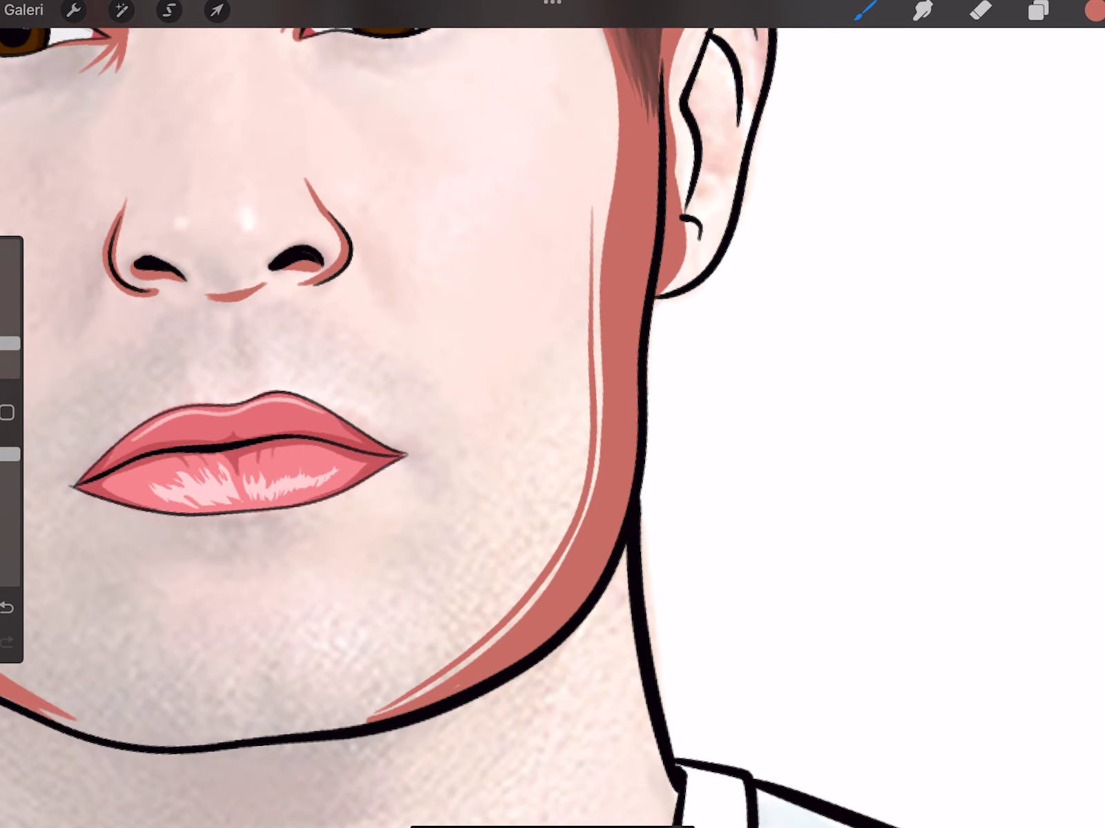
scroll(552, 415, down, 3)
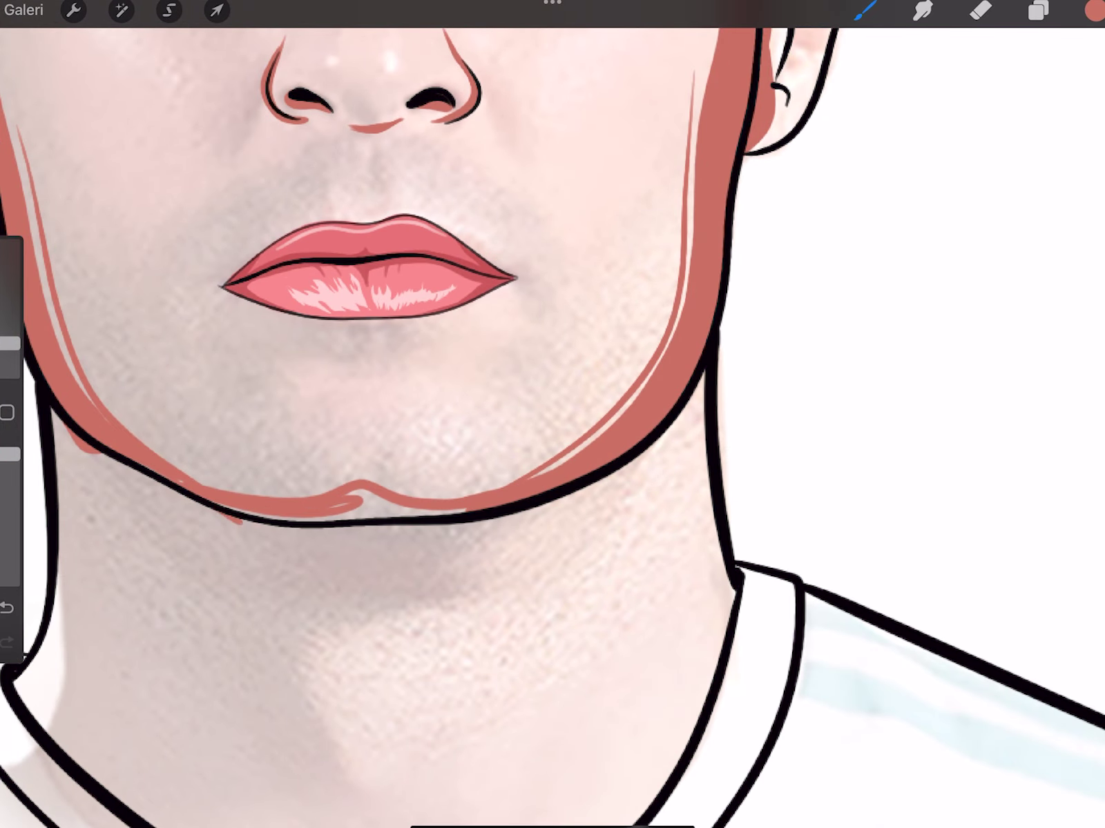
- Fill the jaw shadow strip with salmon and add a small stroke under the nose
drag(1095, 10, 345, 514)
scroll(380, 242, up, 5)
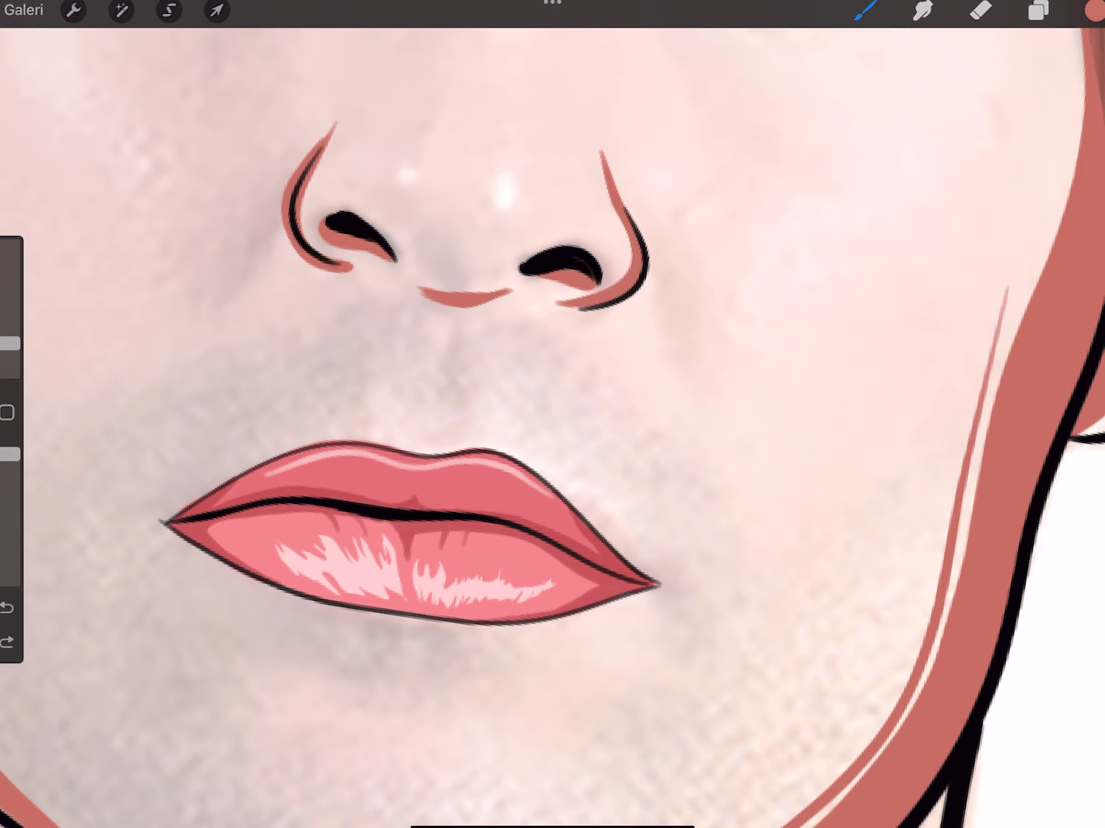
drag(456, 335, 446, 399)
click(865, 11)
scroll(552, 415, up, 2)
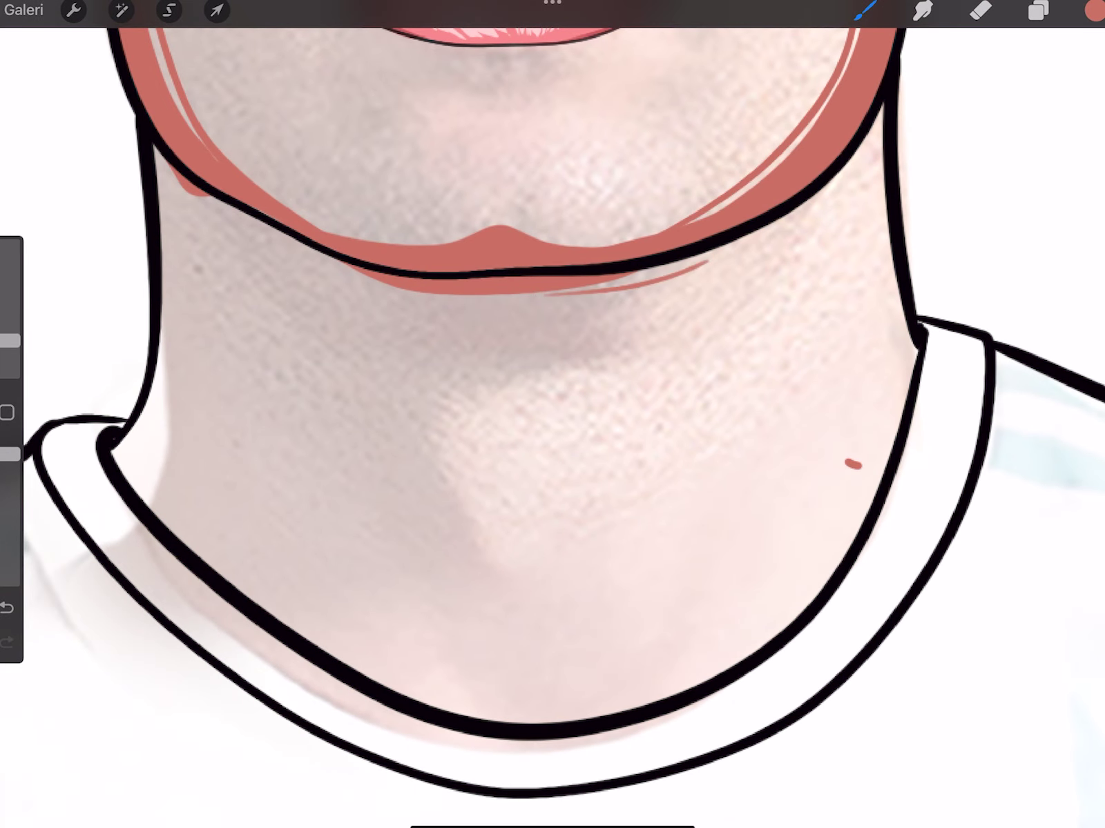
- Replace the long chin strokes with shorter ones and fill the left neck side with salmon shadow
key(ctrl+z)
drag(522, 318, 594, 303)
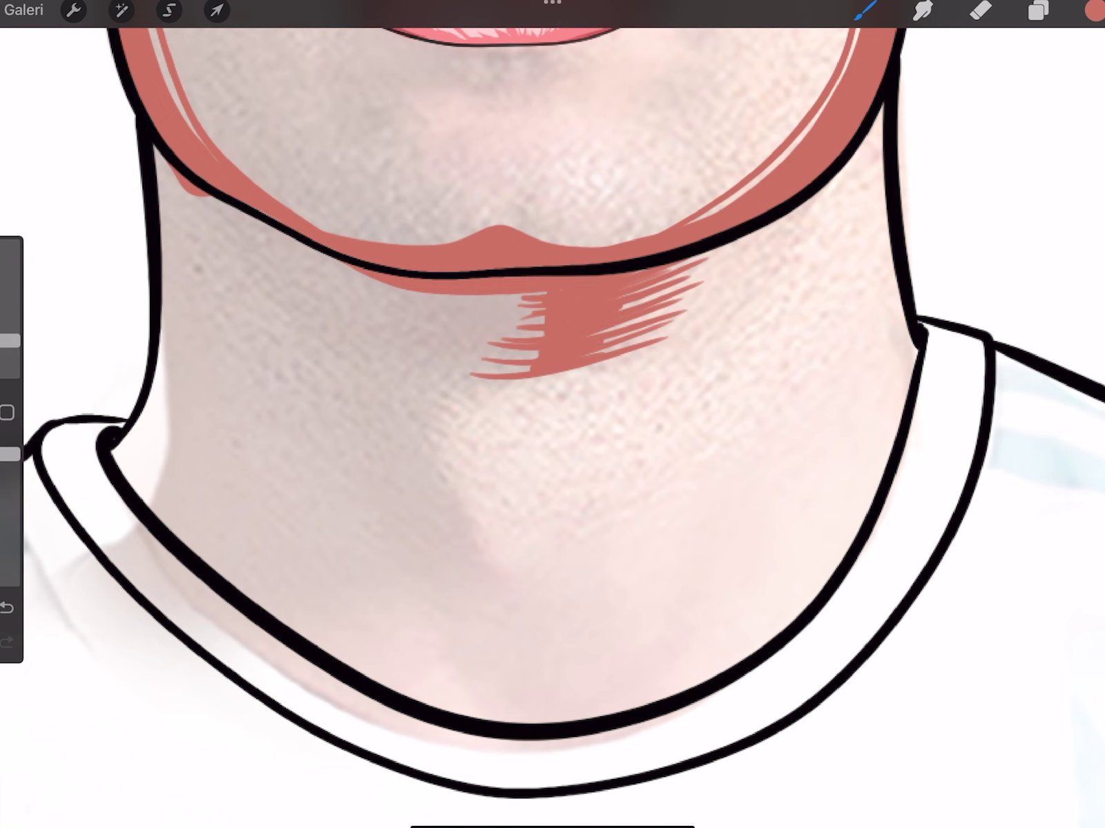
key(ctrl+z)
drag(453, 399, 464, 530)
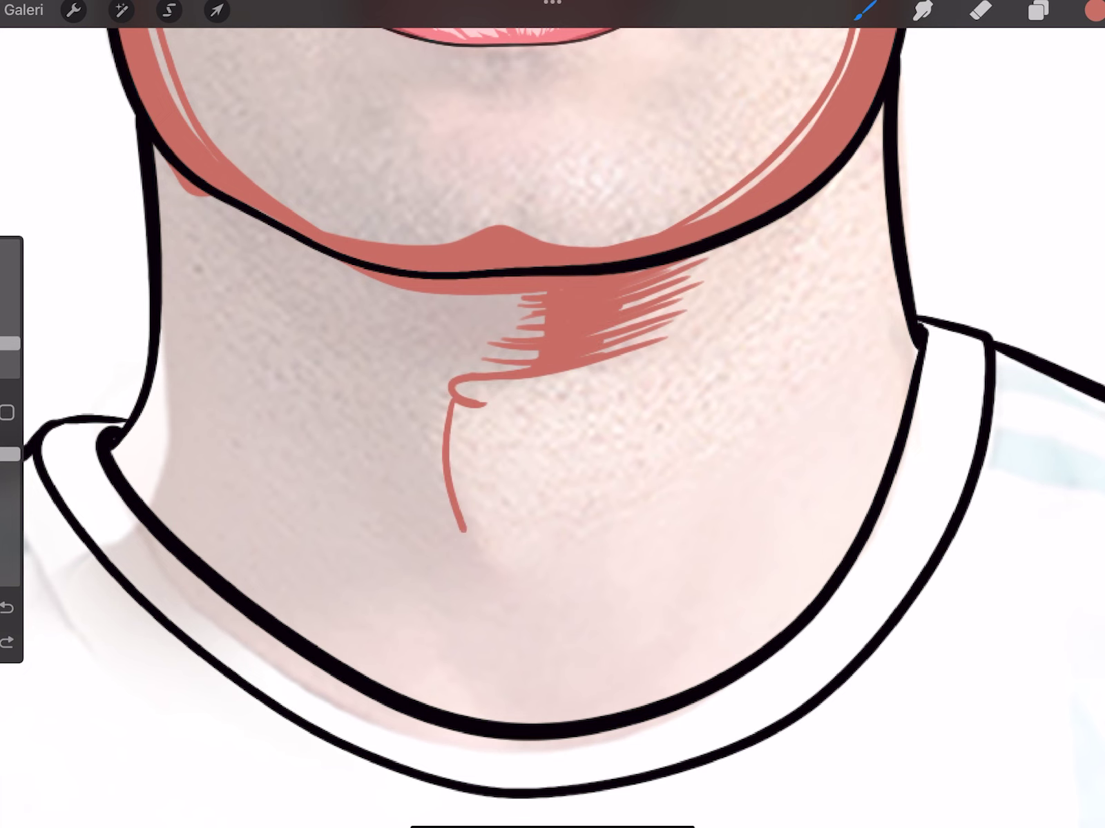
drag(1093, 10, 311, 518)
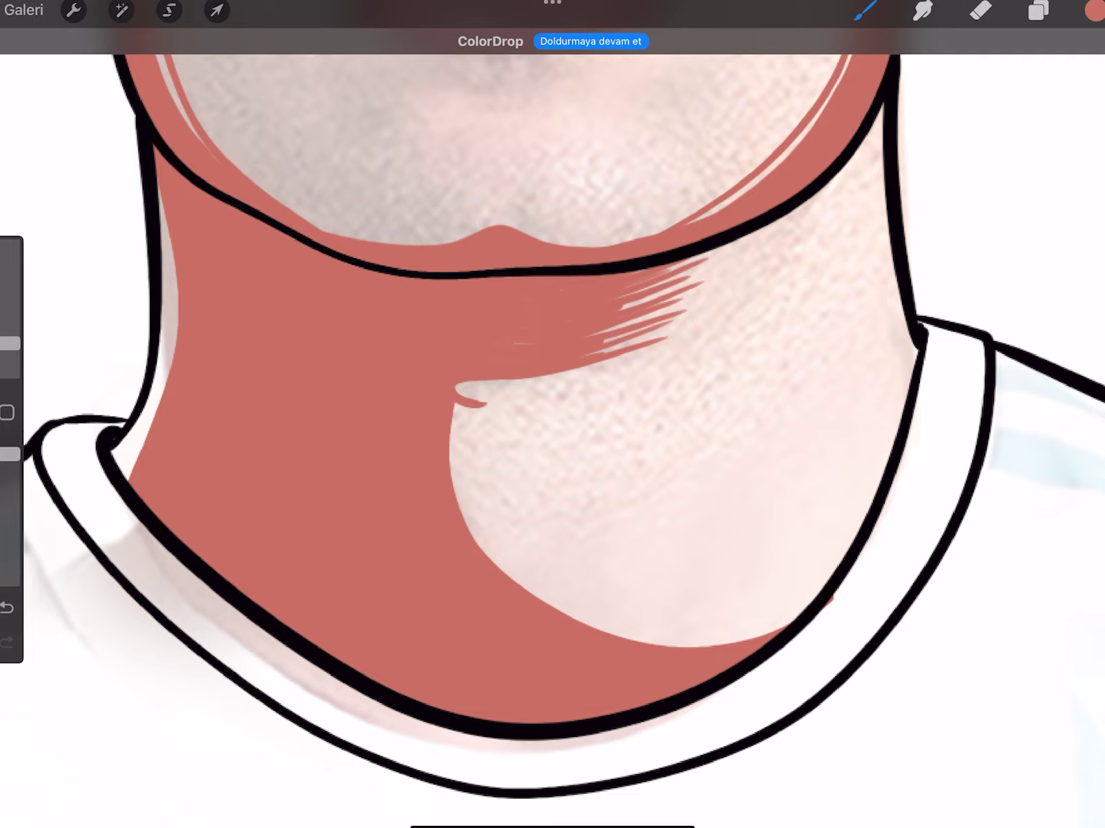
- Add a thin salmon shadow stroke inside the ear
scroll(525, 355, up, 3)
scroll(552, 414, down, 5)
scroll(553, 414, up, 3)
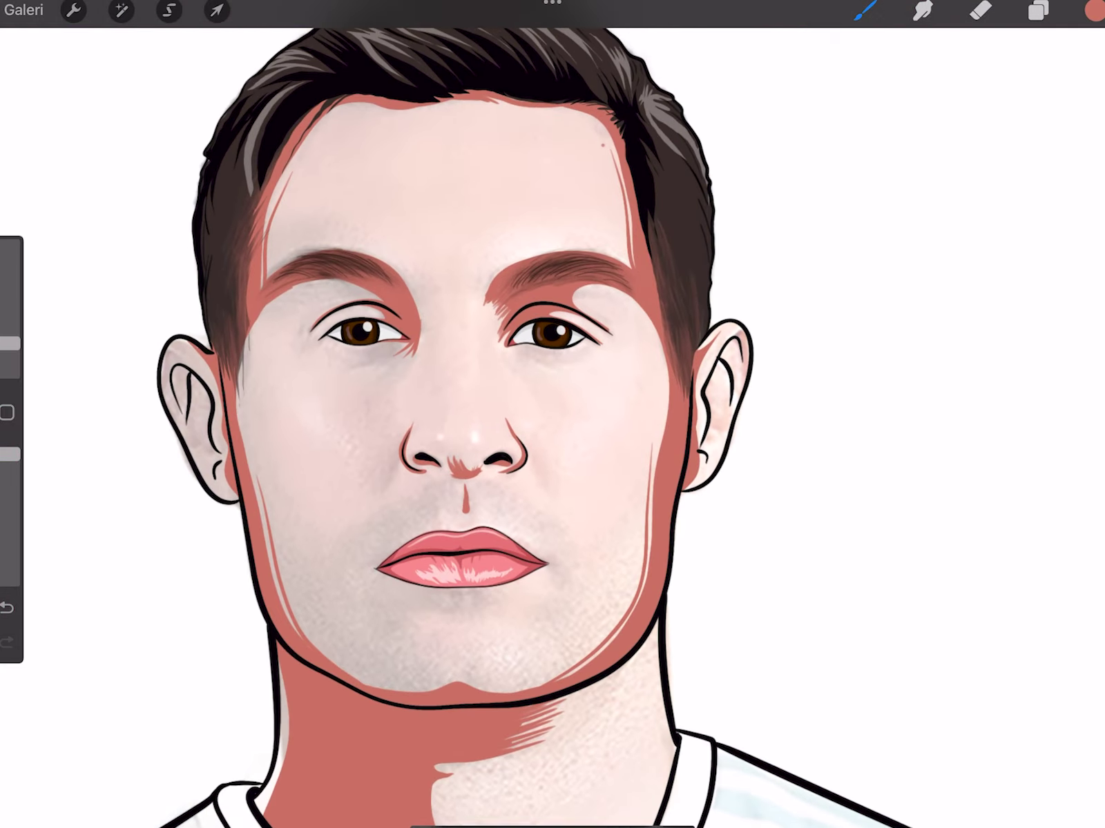
scroll(552, 414, down, 1)
scroll(415, 277, up, 4)
drag(341, 477, 300, 285)
key(h)
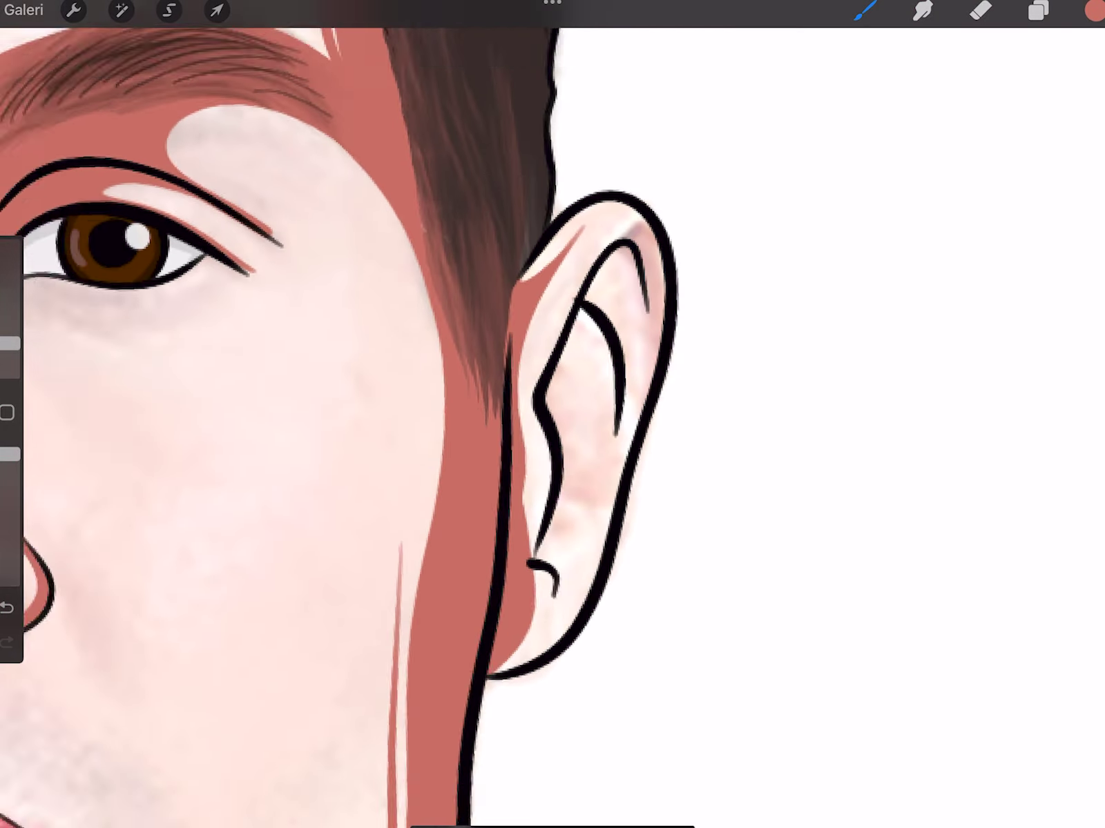
scroll(553, 414, down, 5)
- Warm and lighten the shadows with Hue, Saturation, Brightness, keeping saturation 54% and brightness 53%
click(121, 9)
click(180, 63)
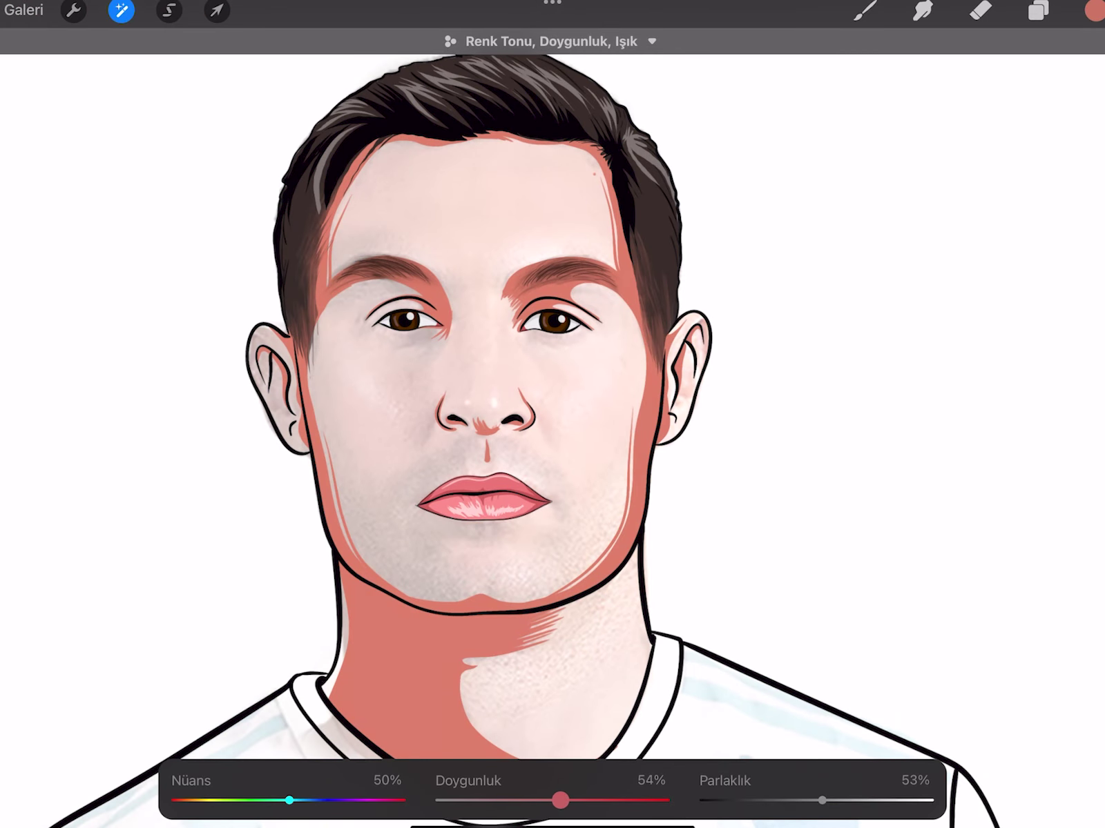
drag(821, 801, 822, 801)
drag(288, 801, 293, 801)
drag(823, 801, 823, 801)
click(1095, 10)
click(864, 11)
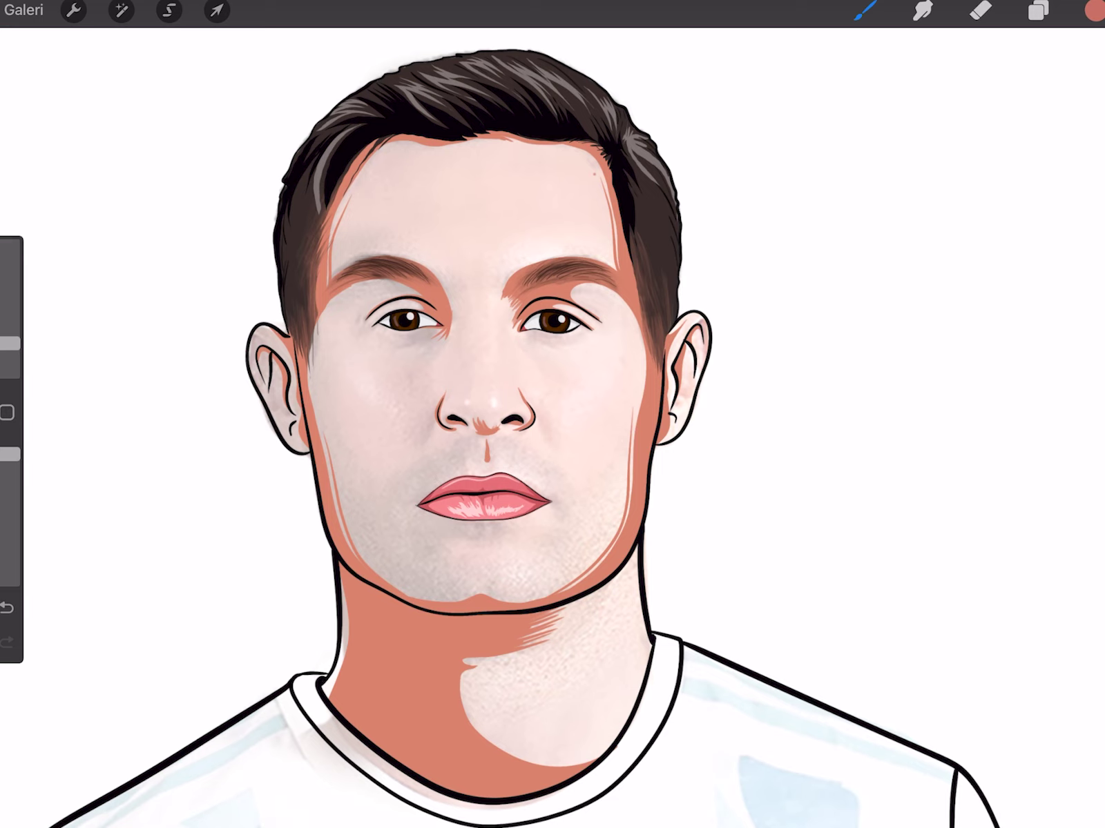
- Pick a lighter peach colour from the Colours panel
click(1094, 10)
click(925, 99)
scroll(461, 261, up, 5)
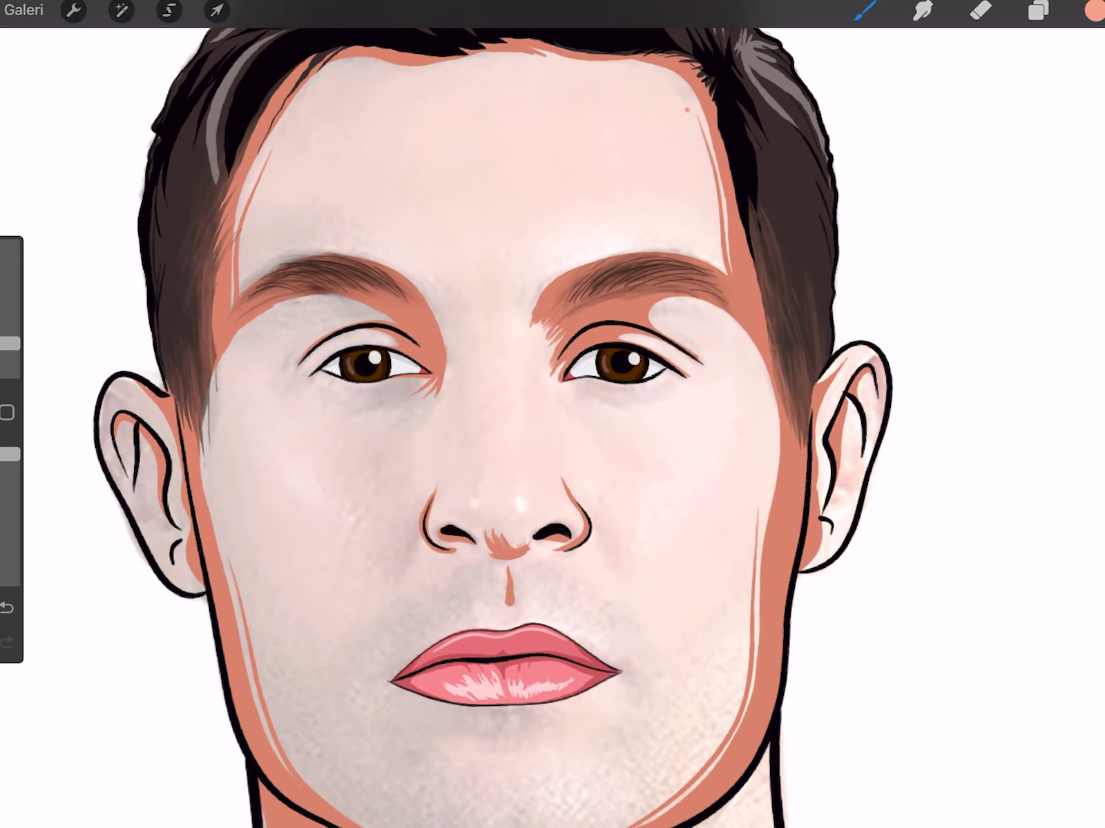
- Undo the last action and paint peach strokes under and above the left eye
scroll(451, 470, up, 3)
key(ctrl+z)
scroll(451, 541, up, 5)
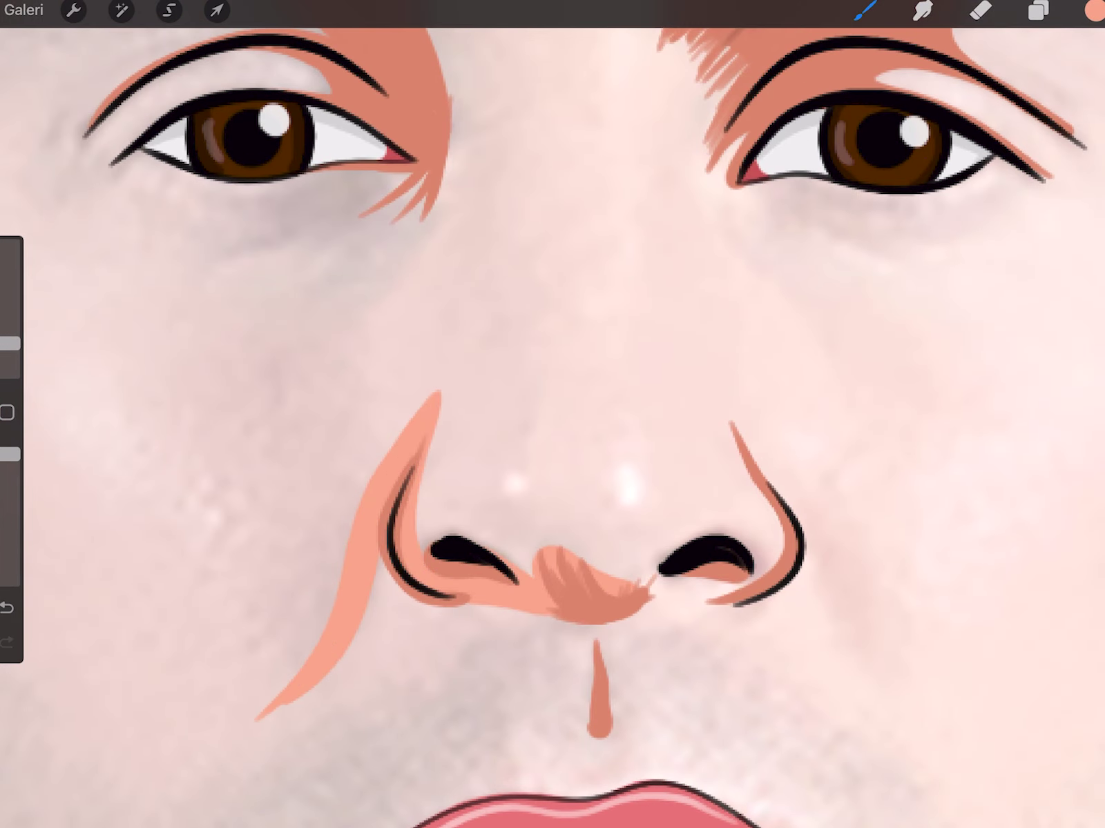
scroll(553, 414, up, 5)
drag(315, 457, 367, 495)
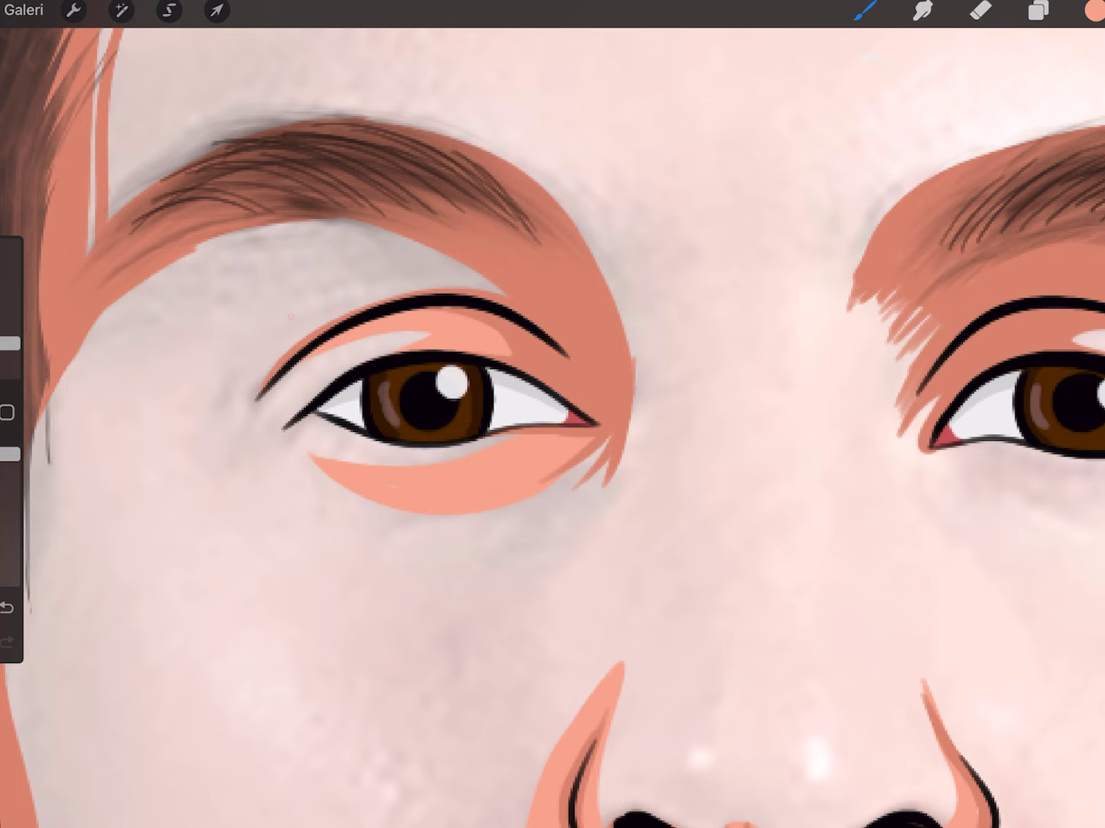
drag(288, 322, 465, 283)
- Paint peach under the right eye and curve it from the eye corner over the brow
scroll(553, 415, down, 5)
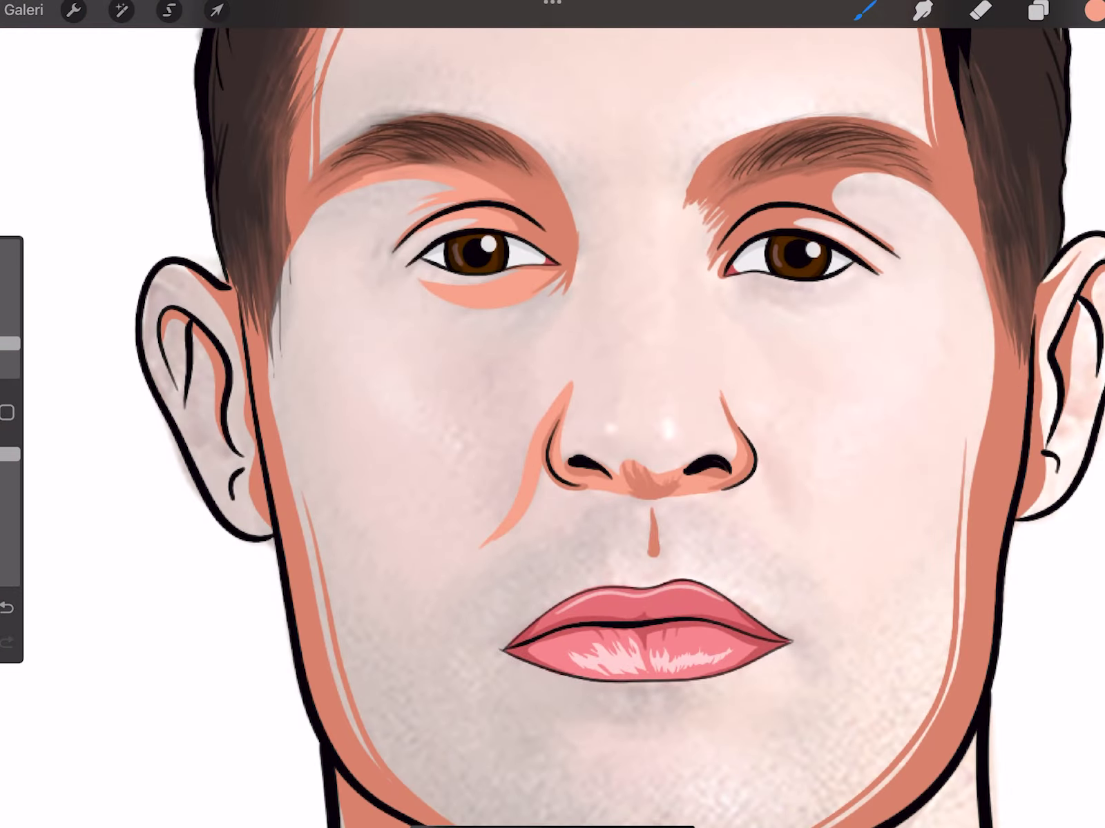
scroll(553, 414, down, 2)
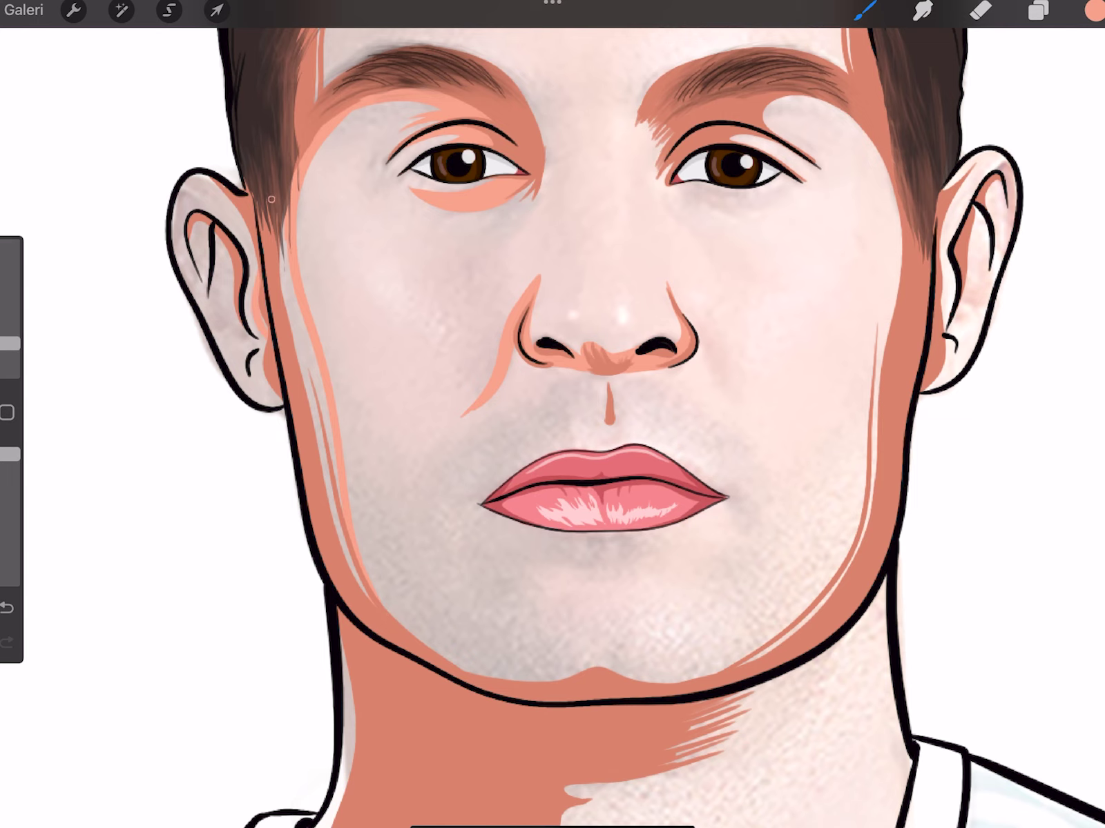
scroll(714, 347, up, 5)
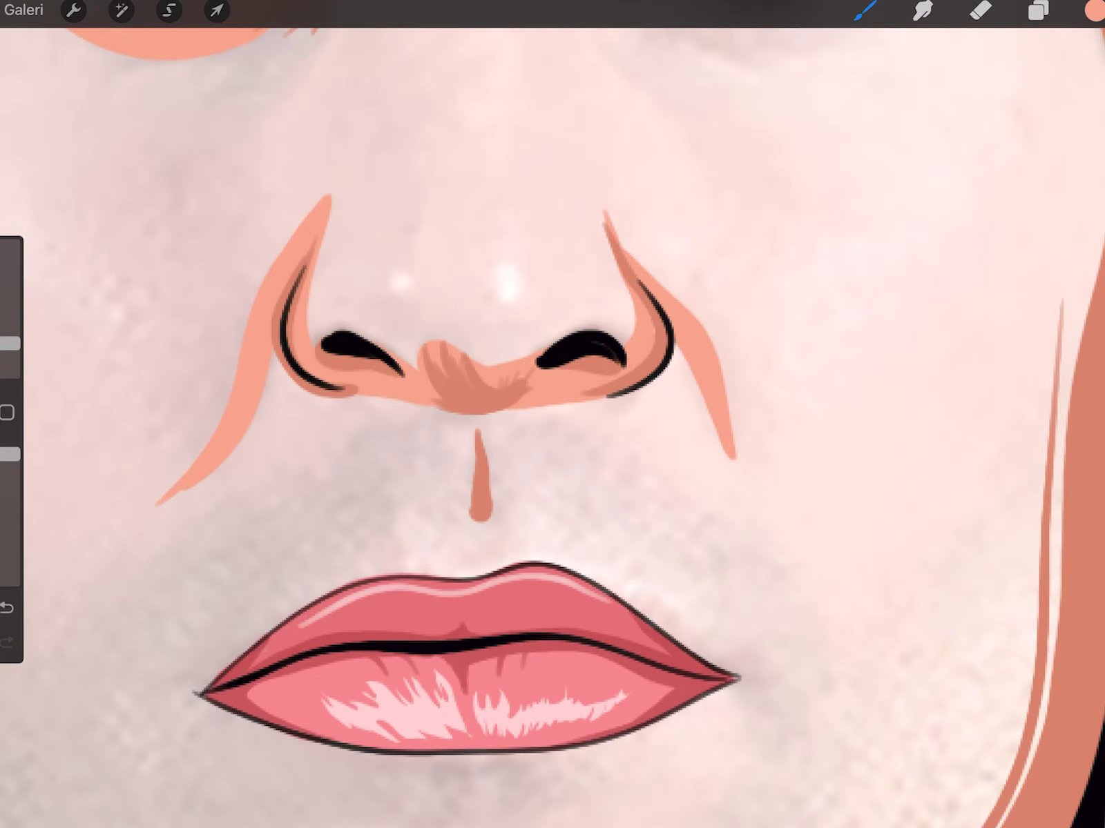
scroll(552, 414, up, 5)
drag(532, 376, 829, 326)
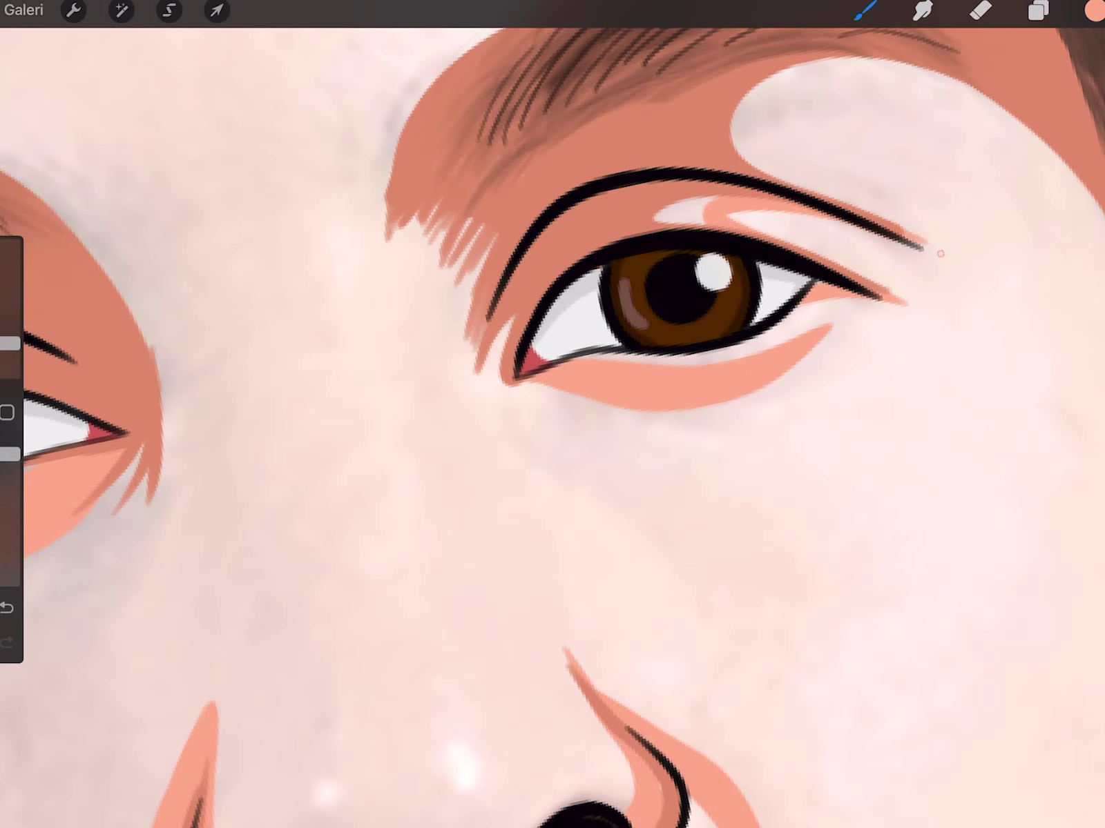
drag(941, 254, 1006, 157)
- Add a peach highlight along the chin line and fill the area with peach
scroll(553, 414, down, 5)
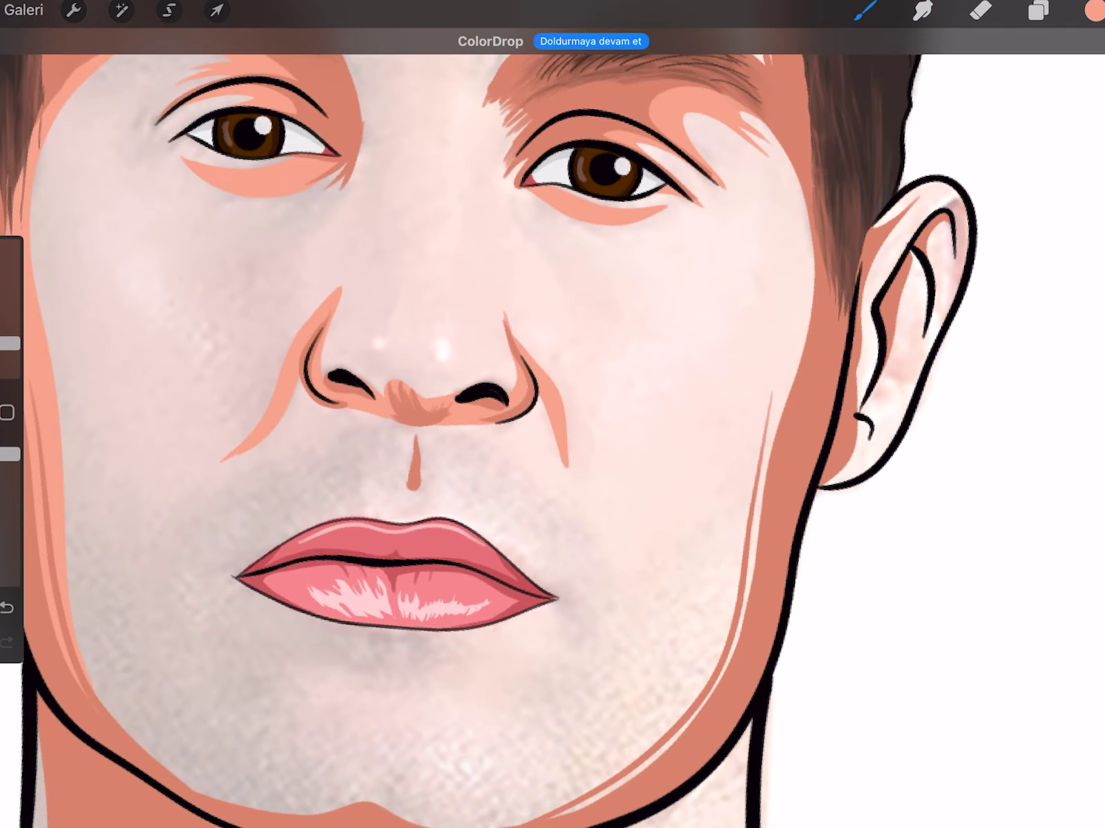
scroll(393, 429, up, 1)
scroll(393, 428, up, 4)
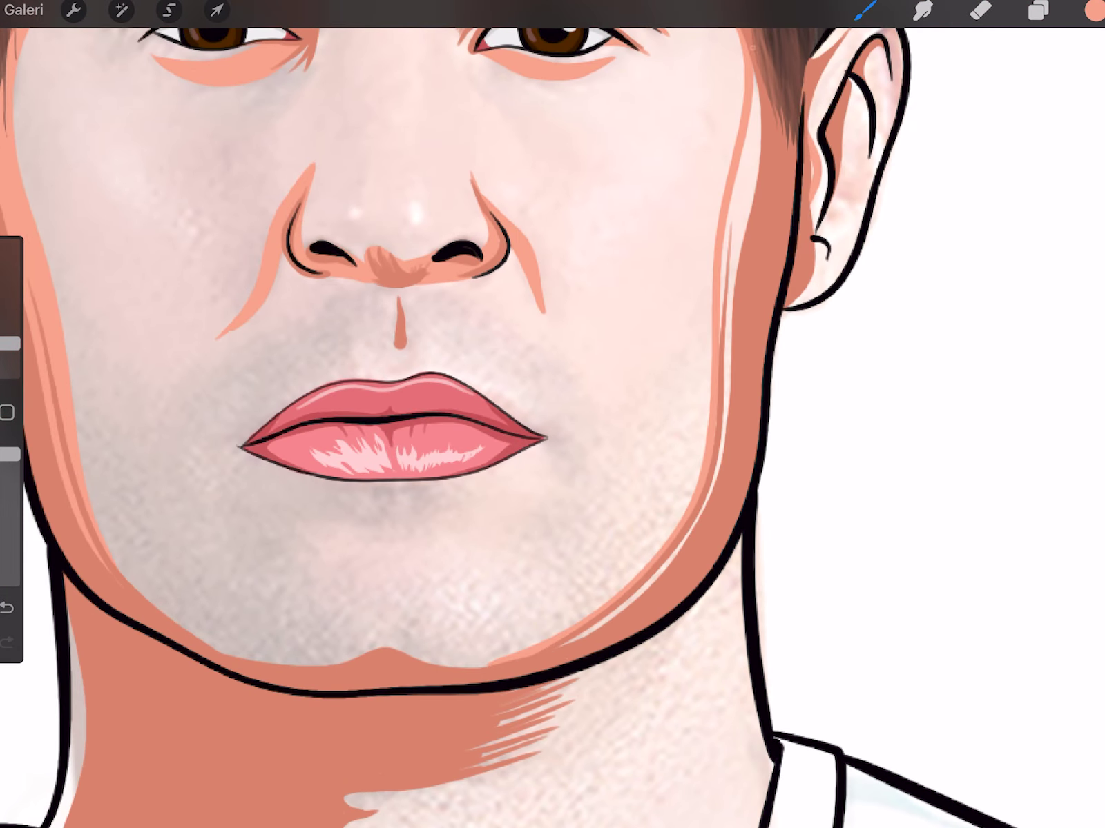
scroll(552, 415, down, 3)
scroll(552, 415, up, 3)
drag(553, 497, 780, 462)
drag(1095, 10, 721, 478)
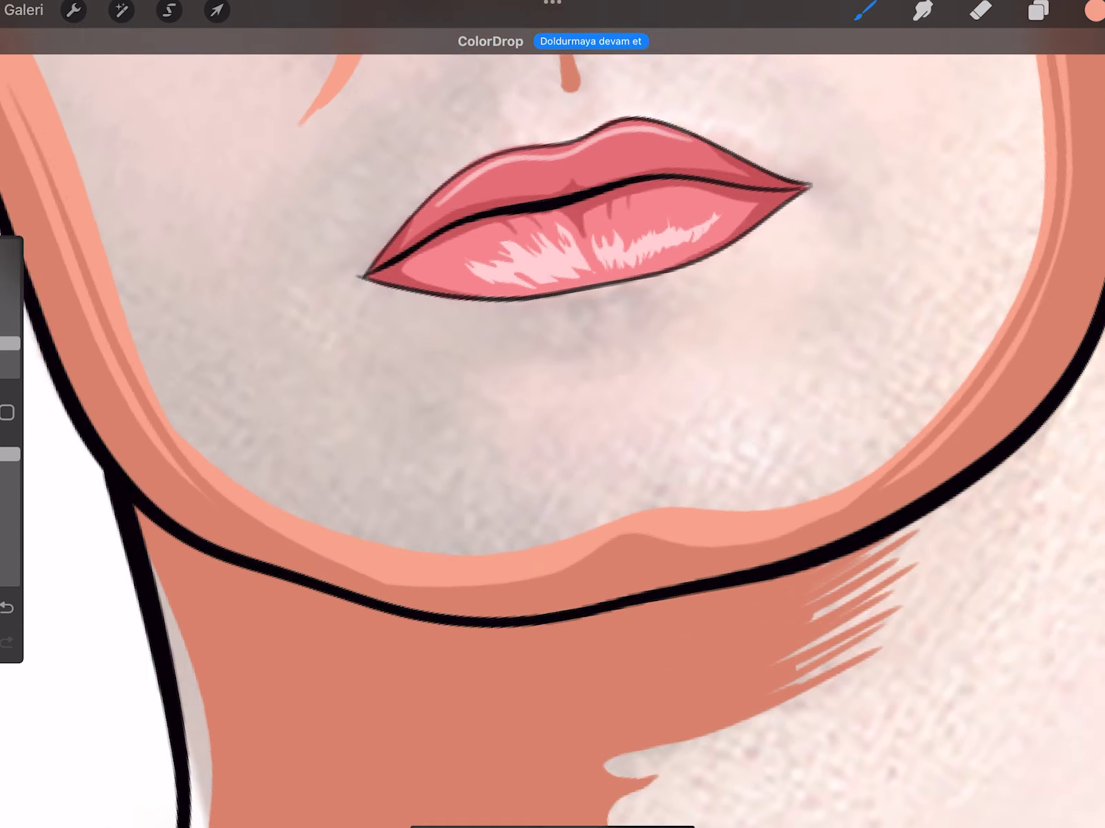
scroll(553, 414, up, 2)
- Try peach strokes below the lower lip and at the left lip corner, undoing the rejected ones
drag(483, 290, 567, 355)
key(ctrl+z)
drag(539, 293, 563, 362)
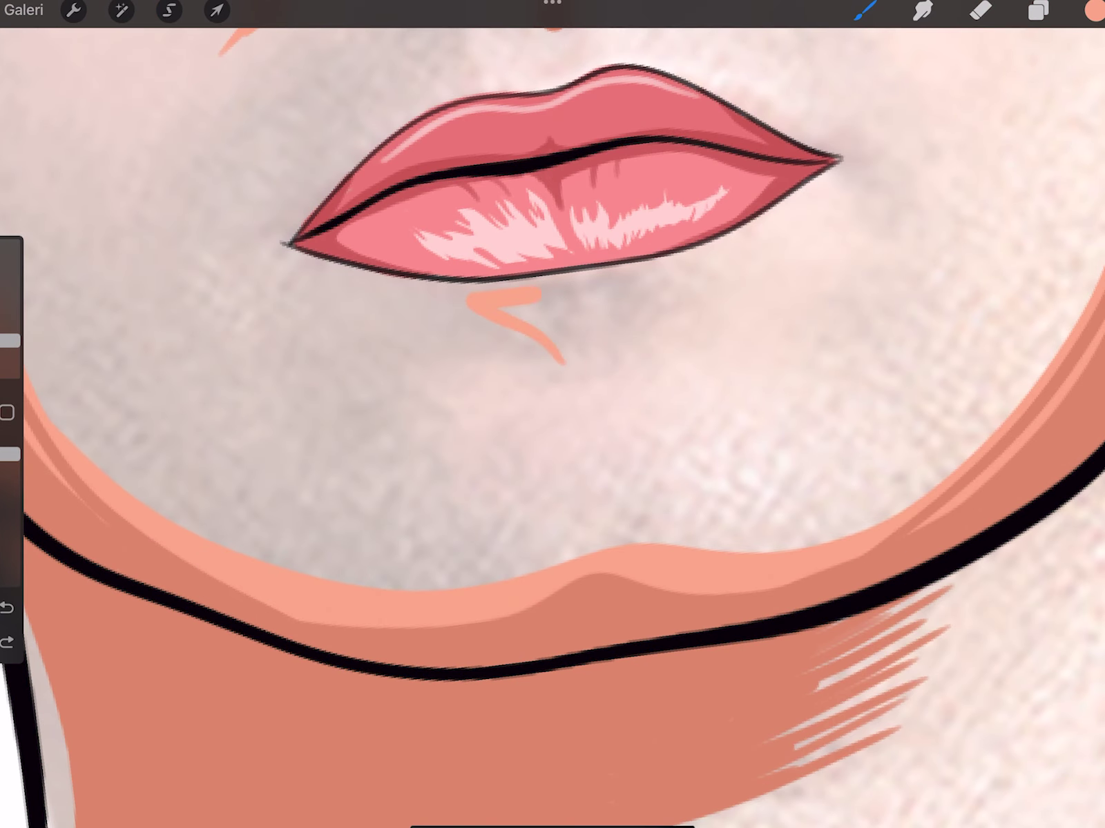
key(ctrl+z)
key(ctrl+z)
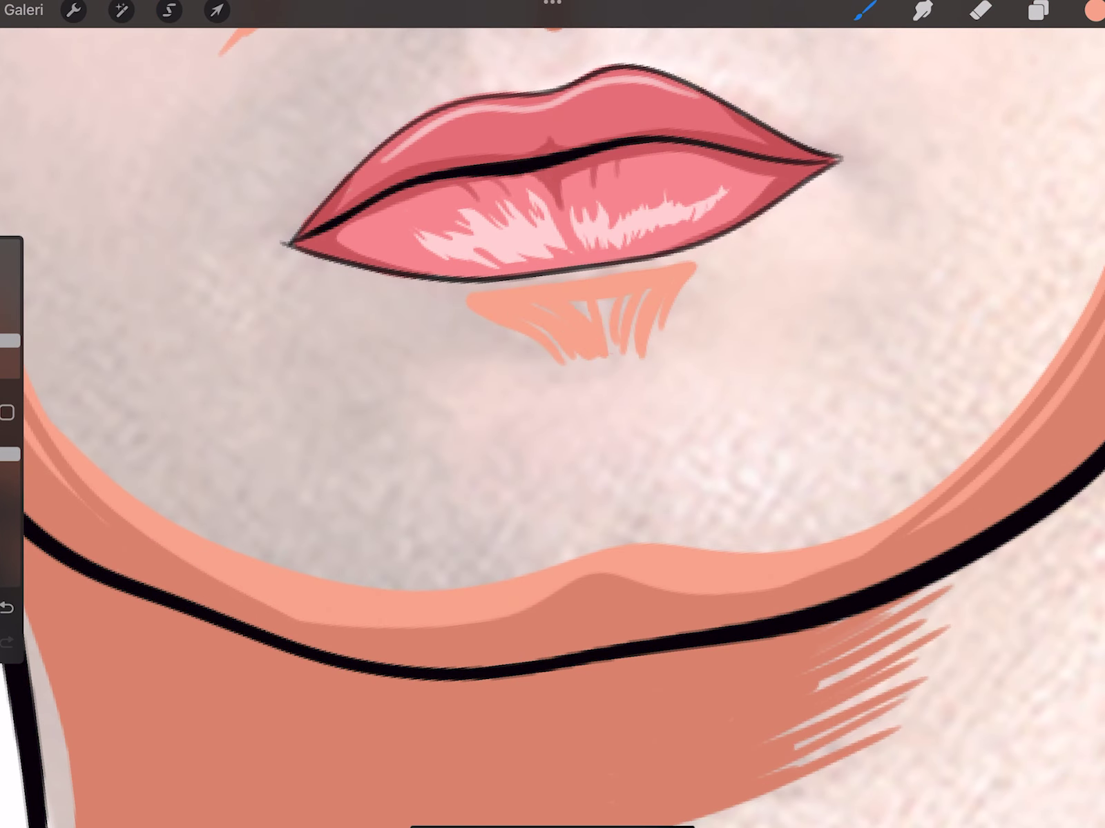
scroll(552, 415, up, 2)
click(197, 176)
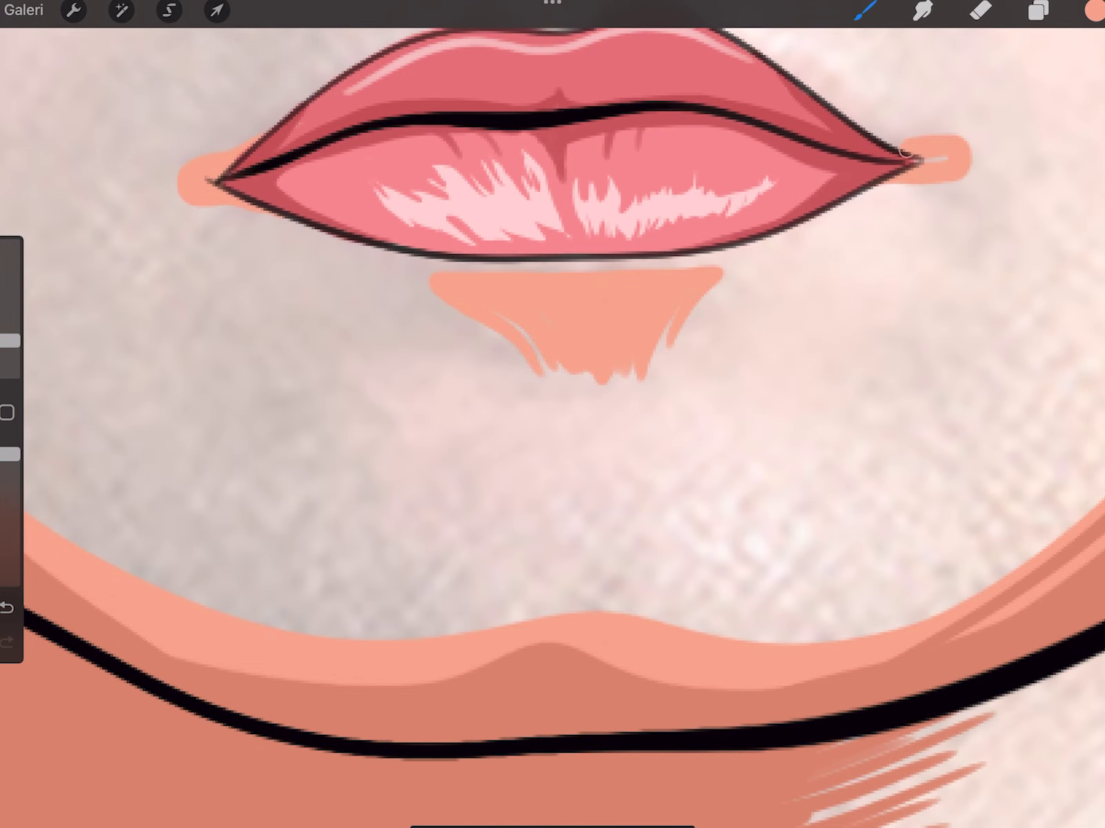
scroll(553, 414, down, 1)
key(ctrl+z)
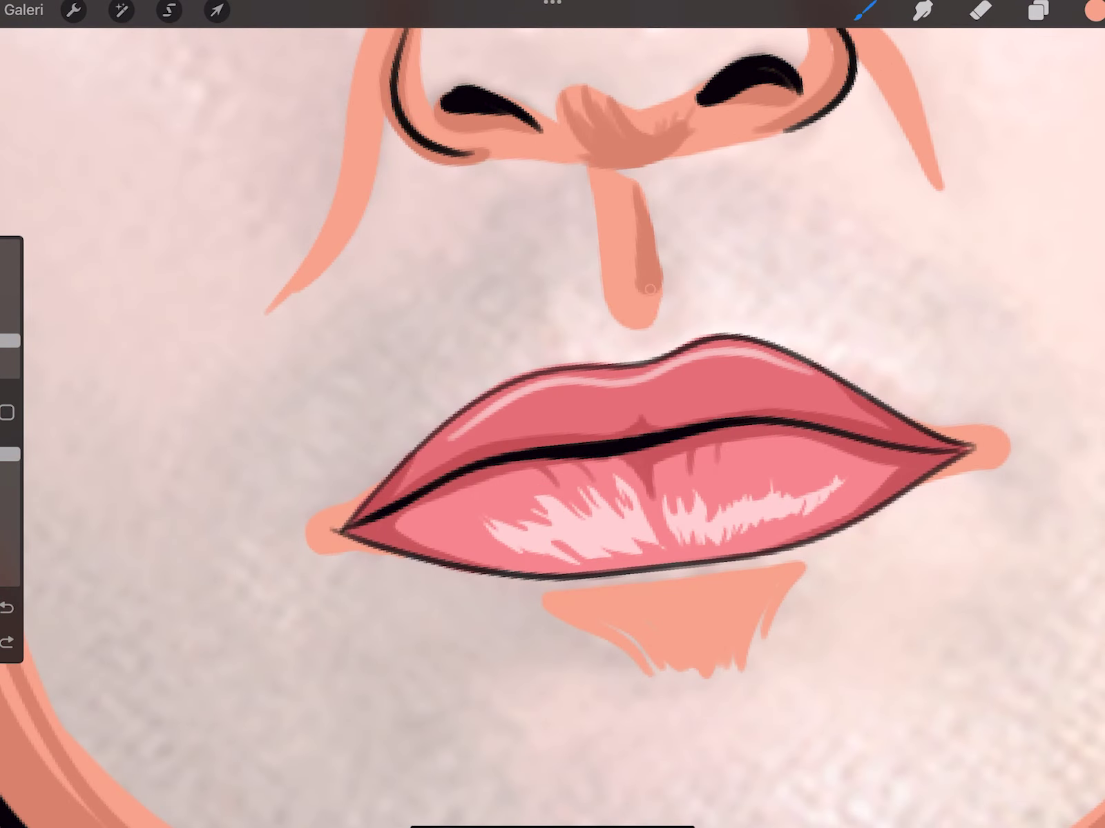
- Add a short peach stroke below the nose
drag(650, 288, 635, 325)
scroll(552, 414, down, 5)
scroll(553, 415, up, 3)
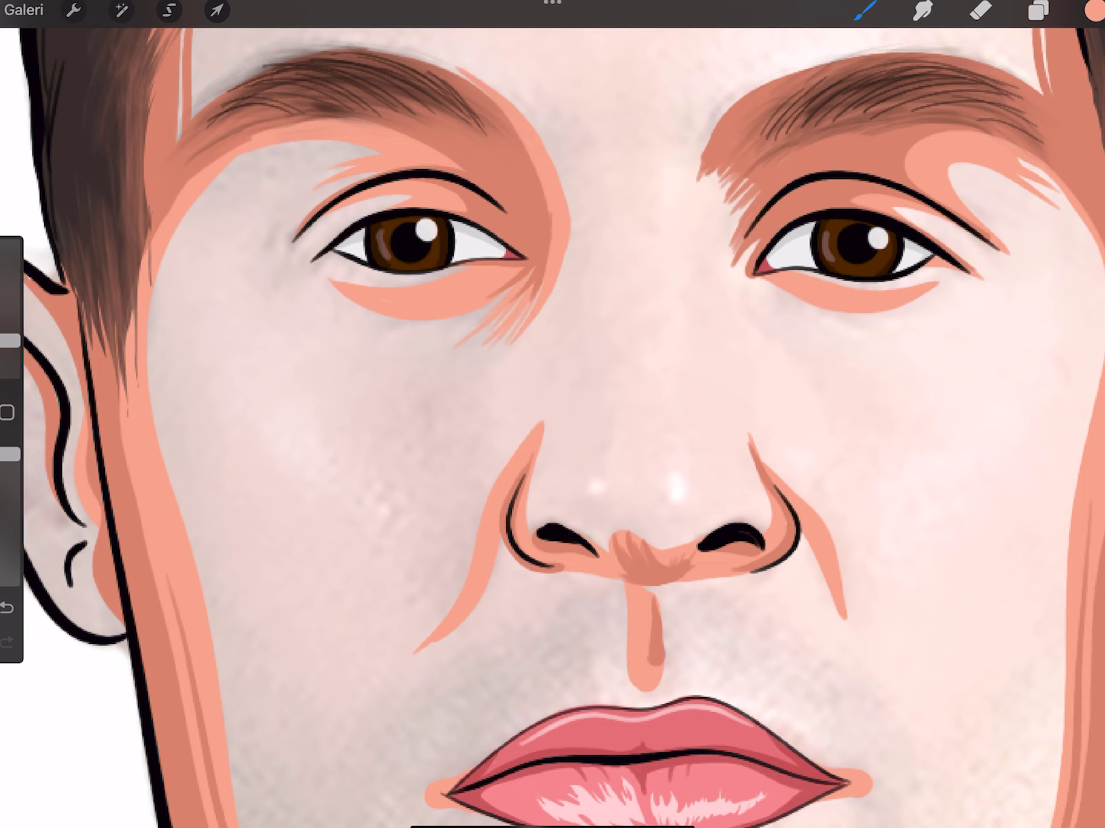
scroll(553, 414, down, 1)
scroll(552, 414, up, 2)
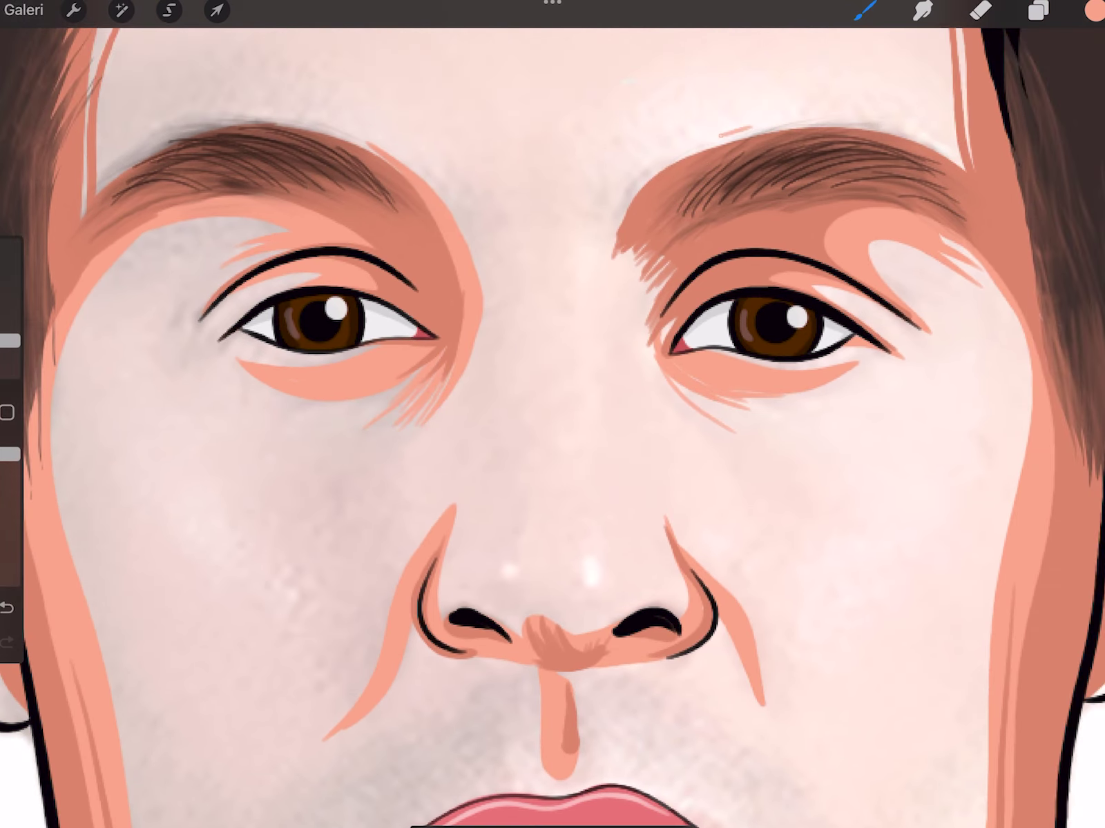
scroll(552, 414, down, 5)
- Outline and fill a light salmon rim along the neck highlight and inner neck edge
scroll(552, 414, up, 8)
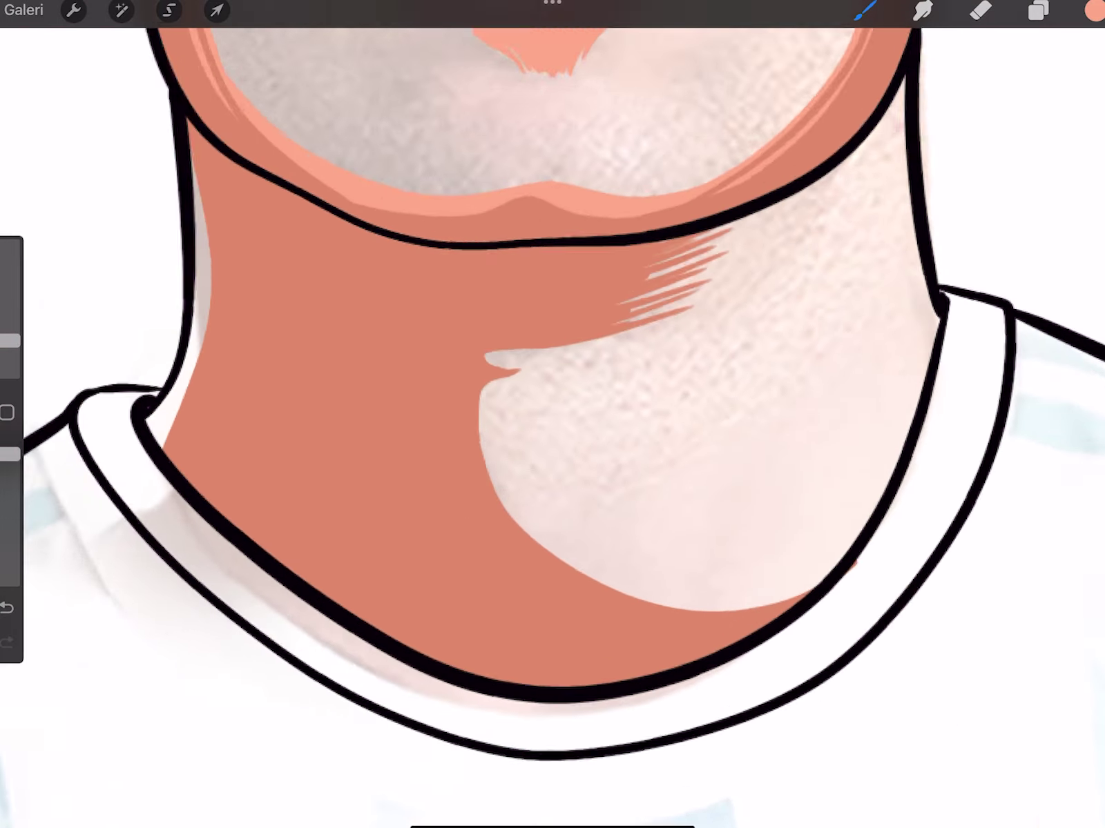
scroll(552, 414, up, 1)
drag(905, 466, 467, 336)
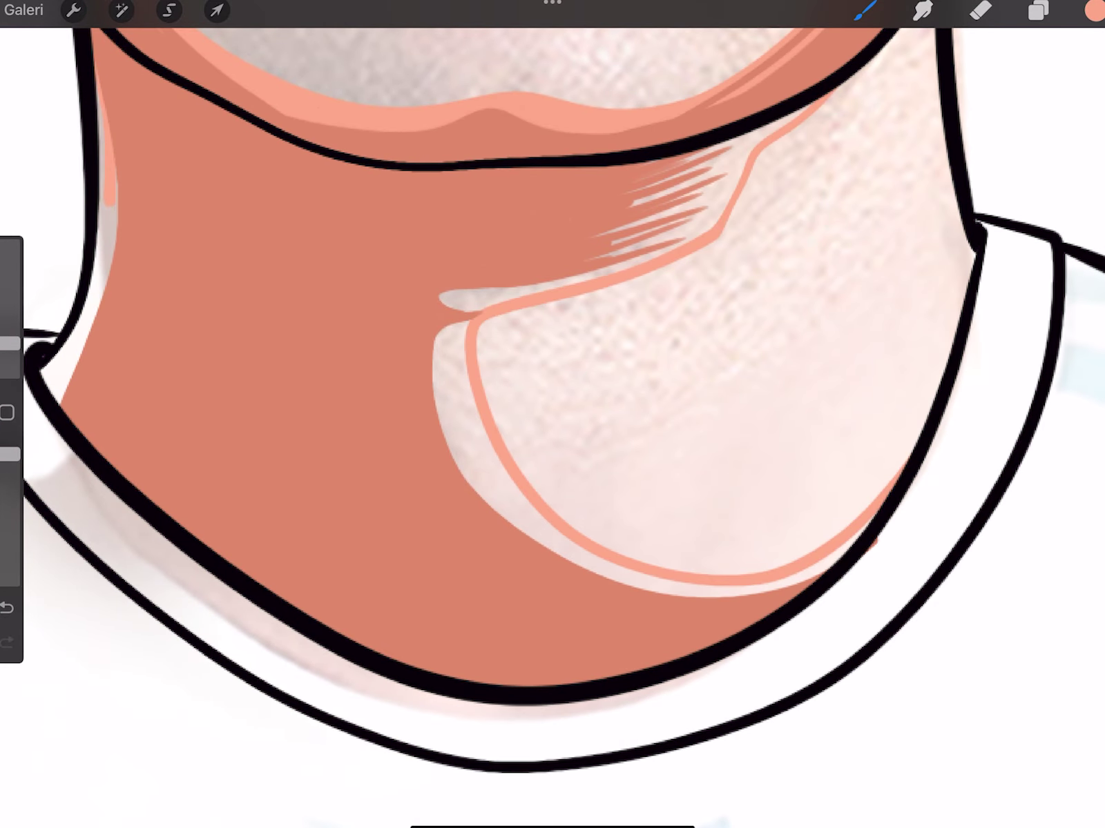
drag(1094, 10, 815, 573)
scroll(552, 415, up, 3)
drag(749, 117, 600, 383)
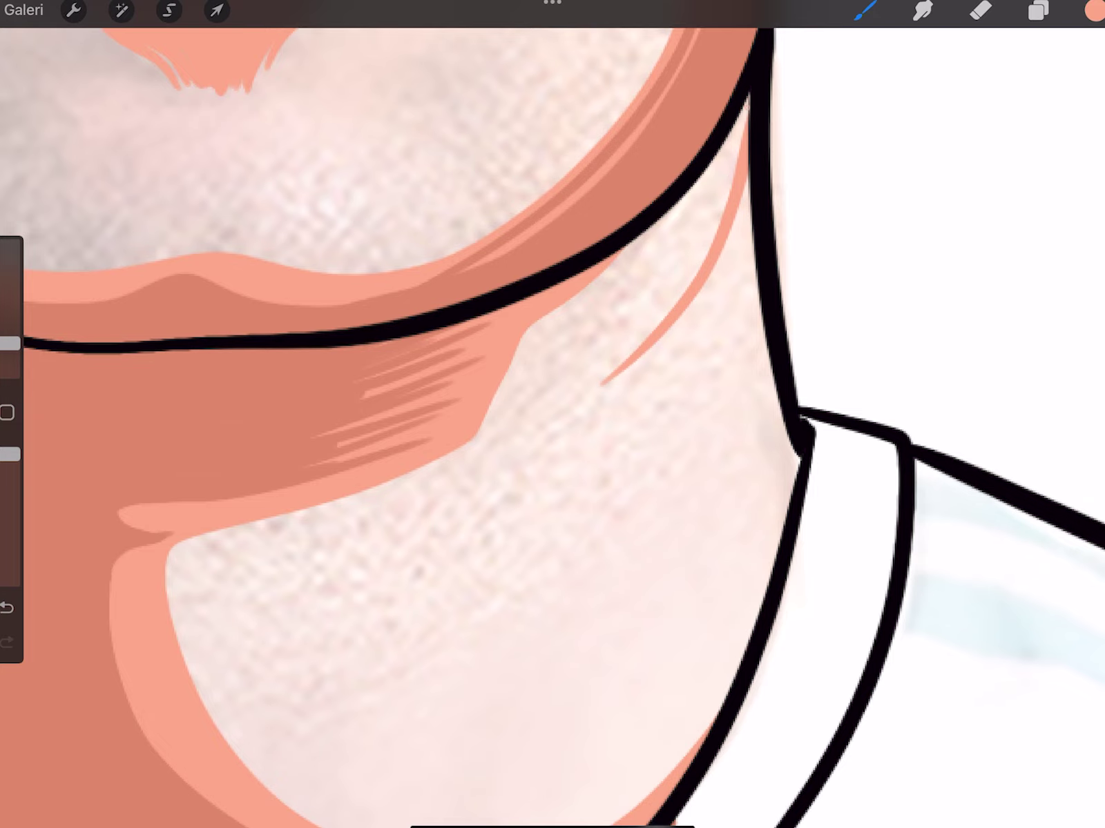
drag(748, 172, 789, 508)
scroll(553, 414, down, 5)
- Switch to light peach, stroke the right neck edge and fill the lit neck area
click(1094, 10)
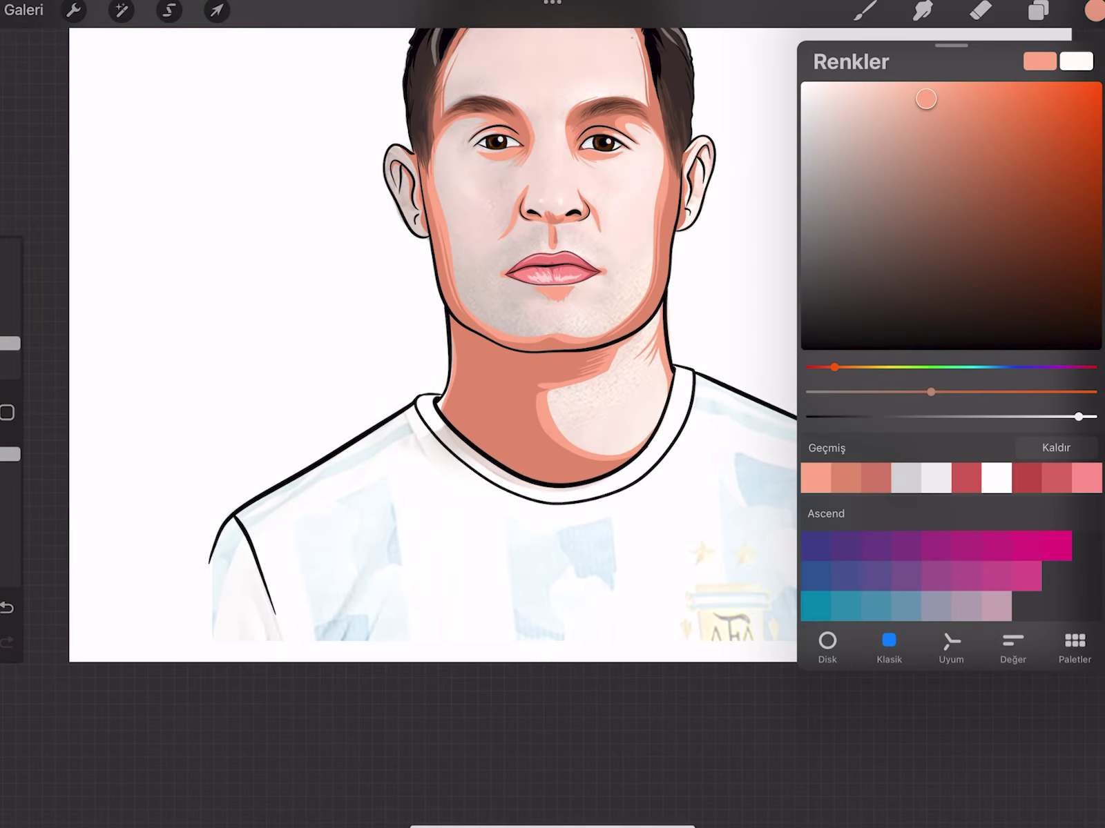
click(1037, 9)
click(1094, 10)
scroll(553, 415, up, 3)
scroll(553, 414, up, 3)
drag(713, 507, 693, 571)
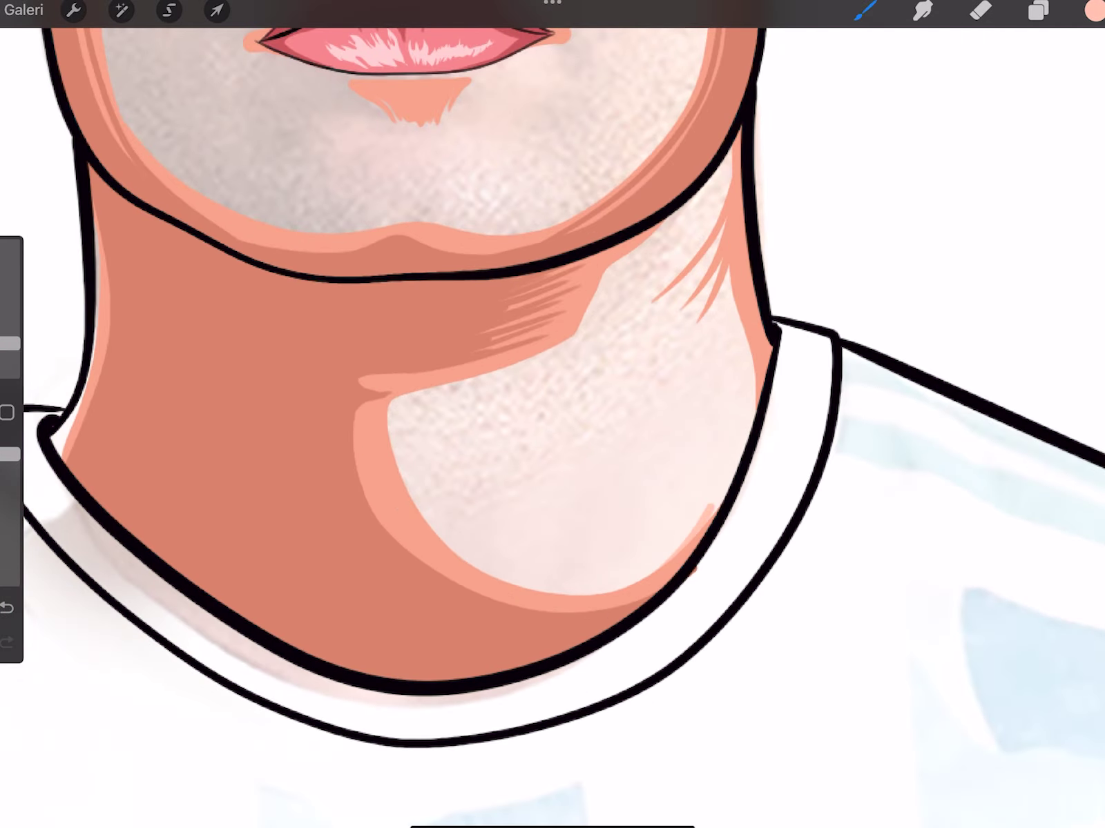
drag(1094, 10, 553, 484)
- Fill both the right and left ears with peach skin colour
scroll(552, 414, up, 2)
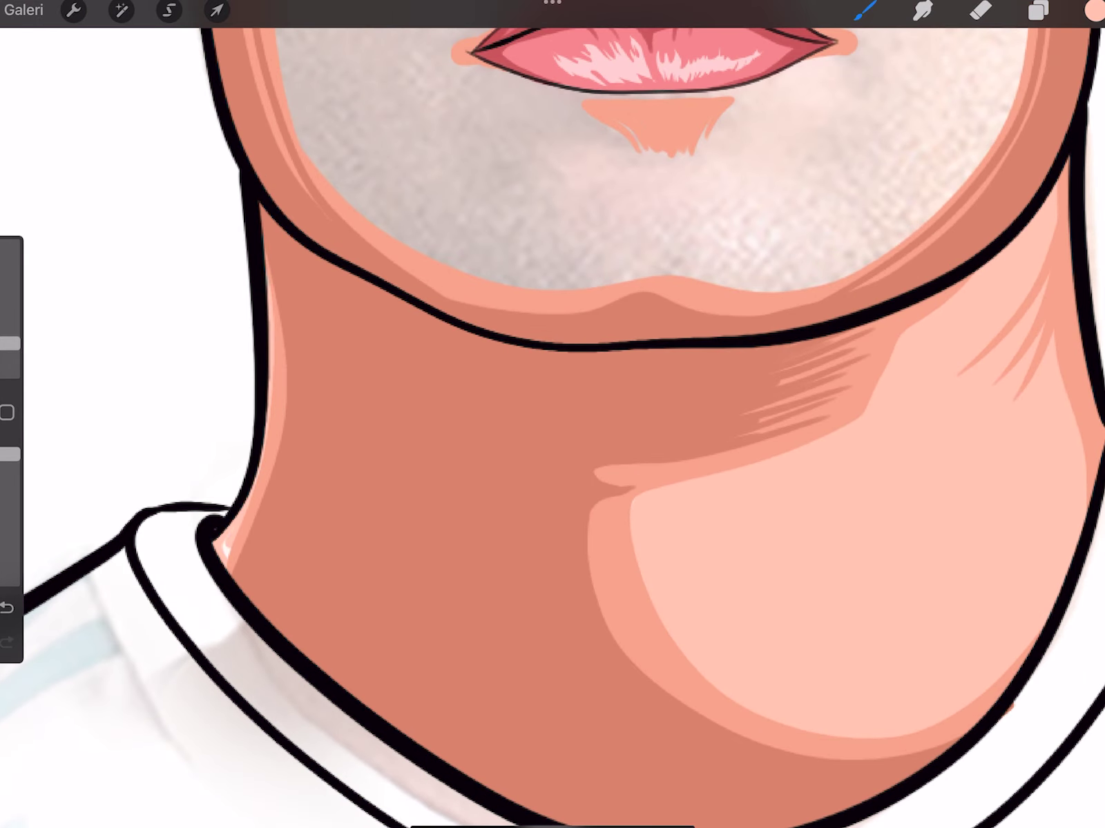
scroll(553, 415, down, 3)
scroll(552, 414, down, 2)
scroll(690, 346, up, 5)
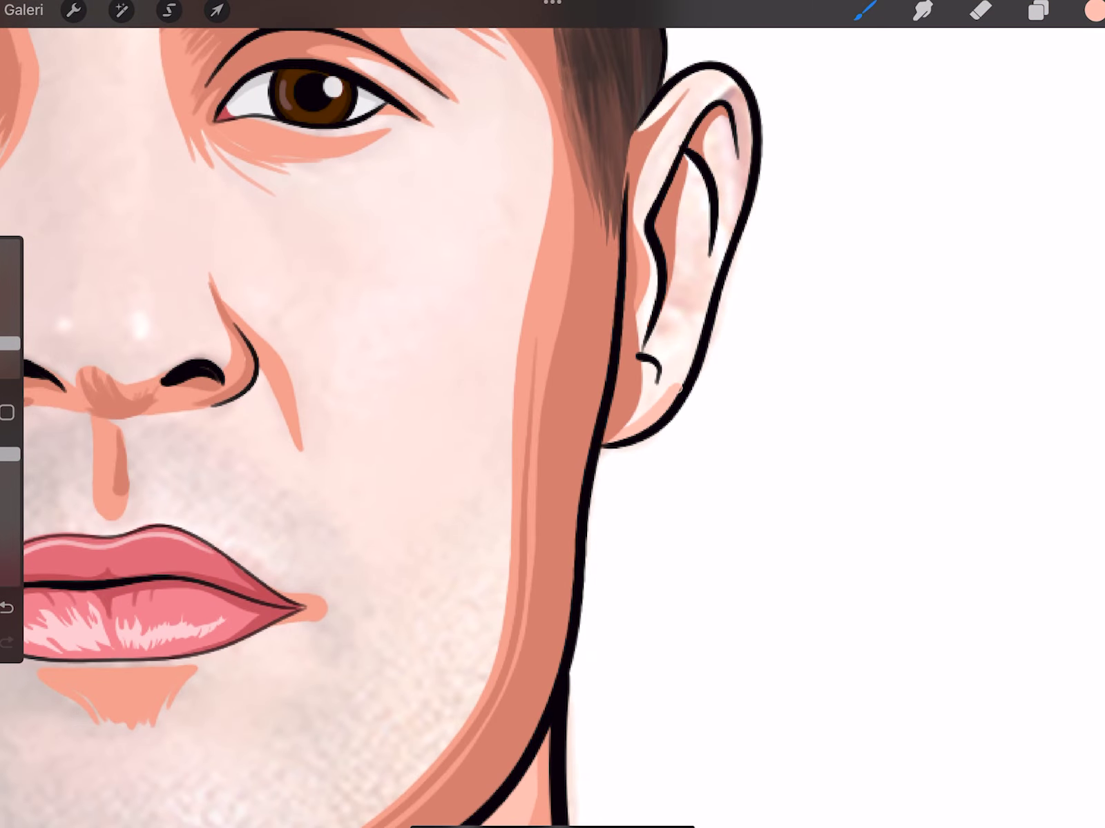
drag(1094, 9, 683, 277)
scroll(552, 414, down, 3)
scroll(276, 345, up, 4)
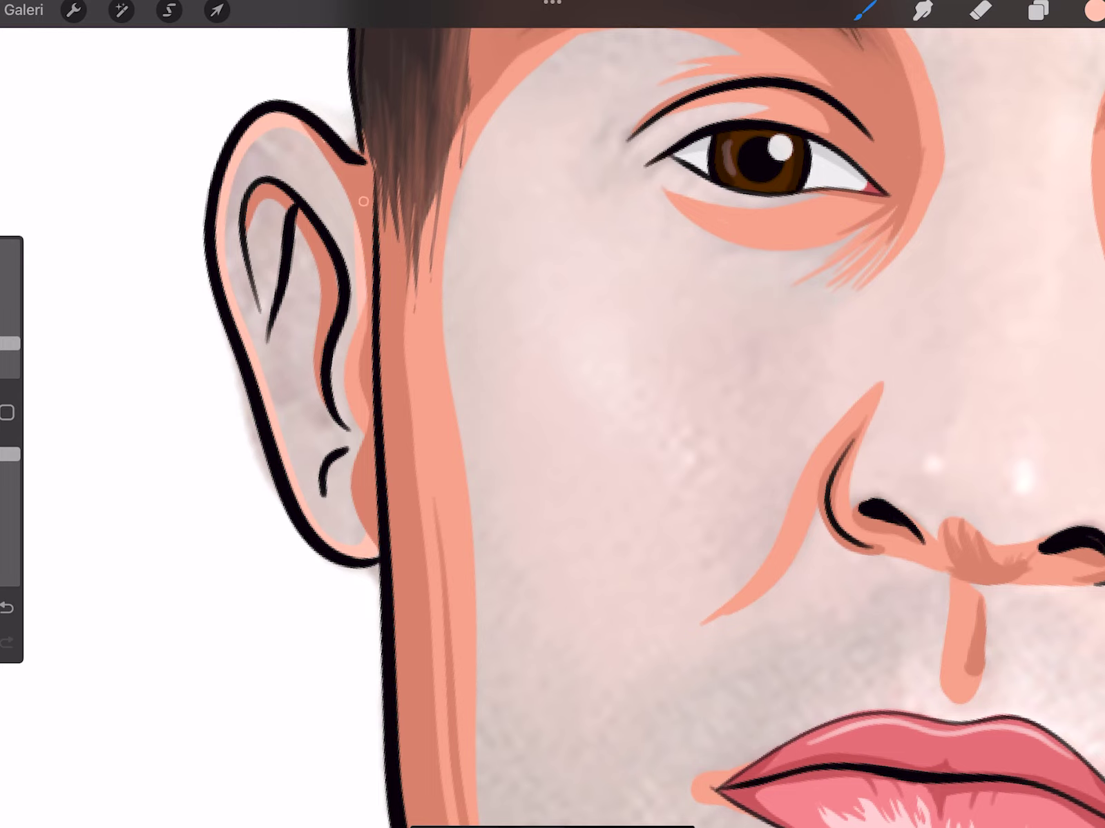
drag(1094, 9, 297, 331)
scroll(552, 414, down, 3)
scroll(552, 414, down, 1)
scroll(552, 415, up, 2)
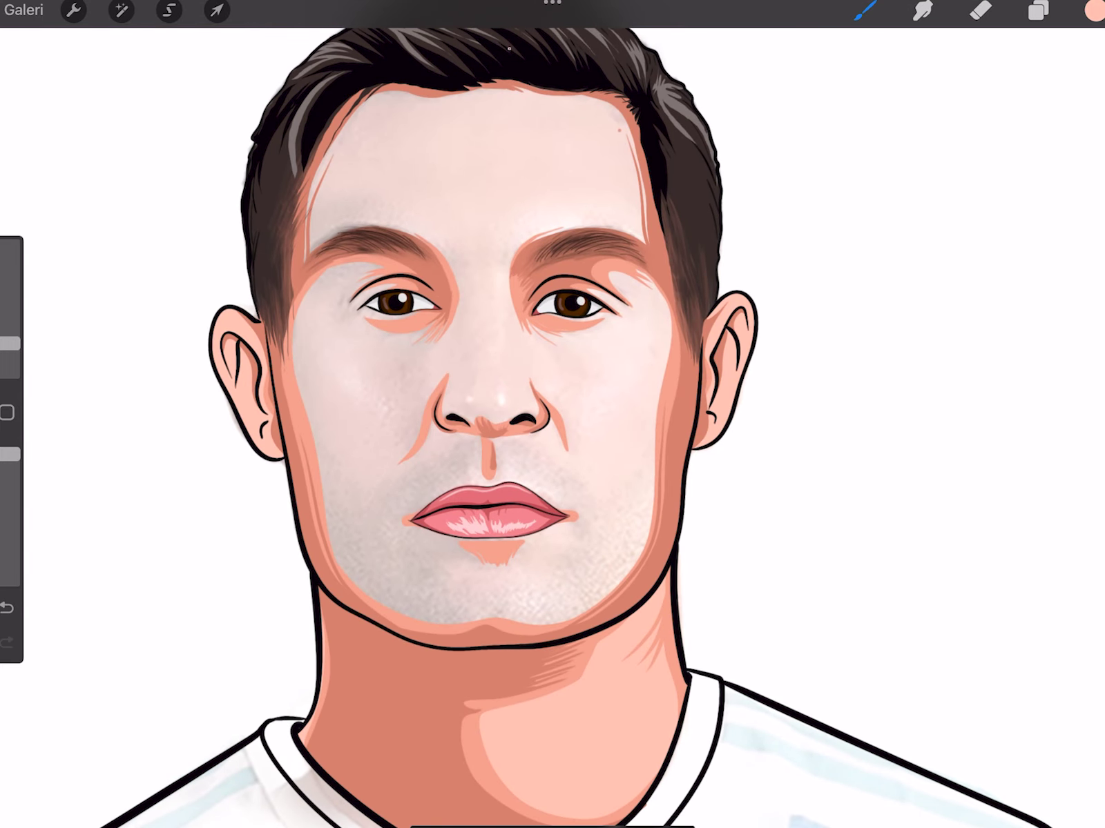
- Fill the face skin with peach using ColorDrop
drag(1094, 9, 483, 173)
scroll(553, 414, down, 3)
scroll(553, 415, up, 5)
scroll(553, 414, down, 1)
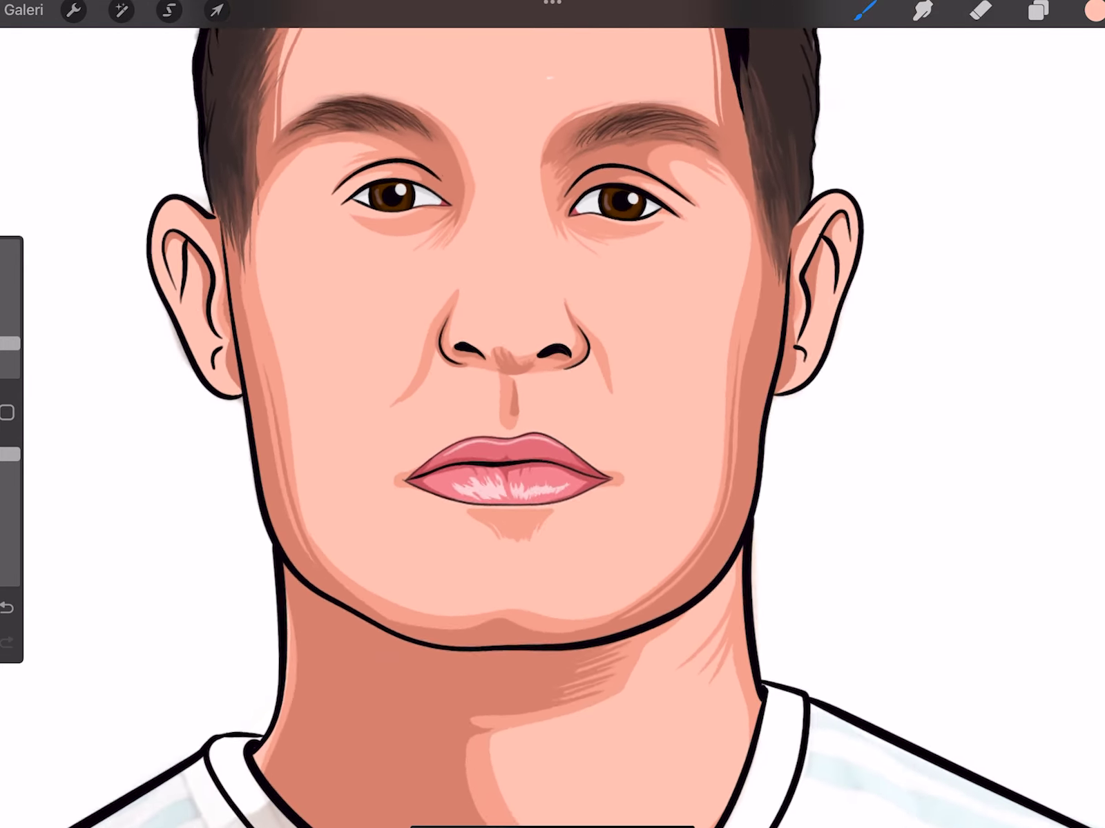
- Add new layer Katman 18 above the skin, set it as a Clipping Mask, and undo a stray stroke
click(1038, 10)
click(1075, 69)
click(833, 694)
click(719, 662)
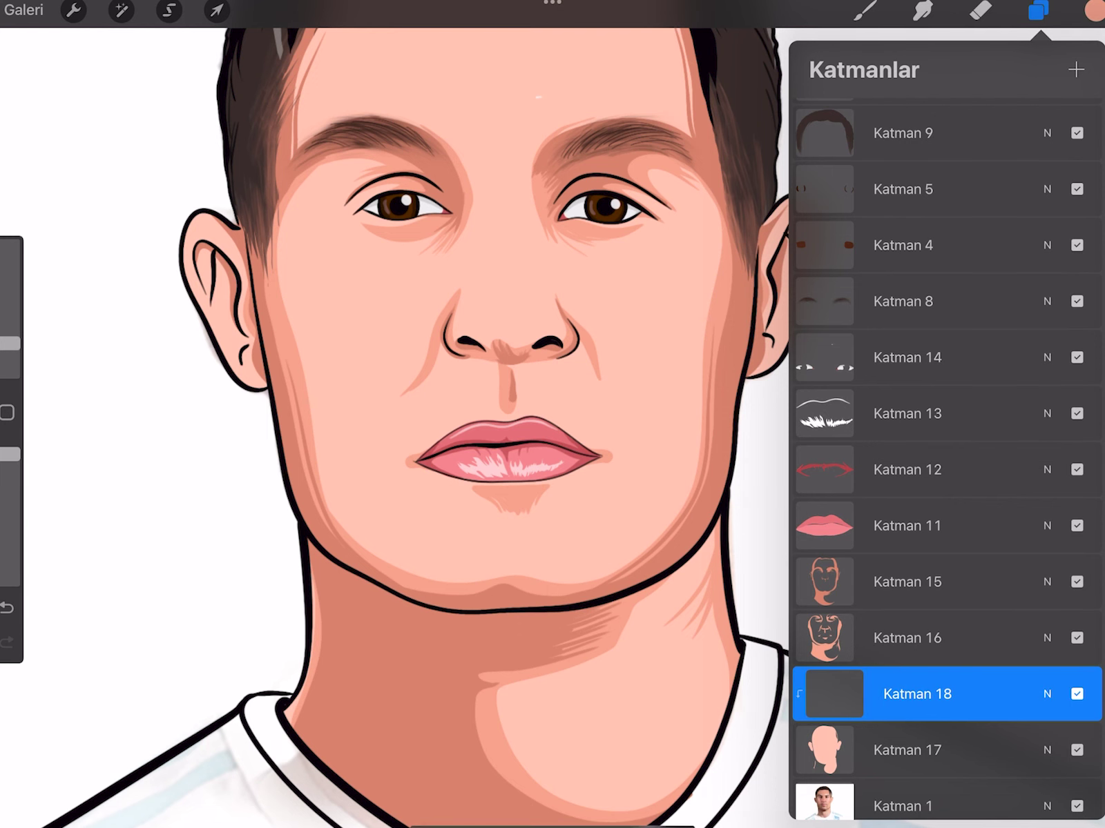
click(864, 9)
key(ctrl+z)
- Airbrush soft salmon blush on the left cheek and darken the temple beside the hairline
scroll(553, 414, up, 2)
drag(276, 345, 256, 442)
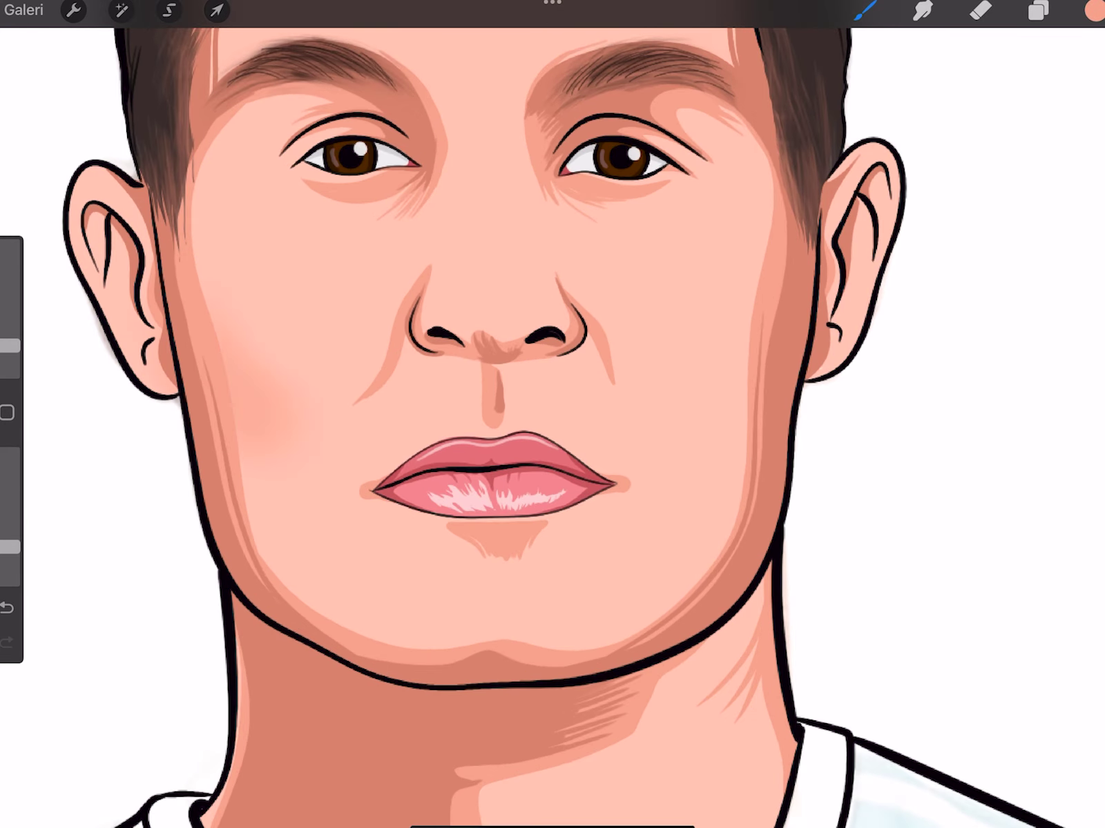
drag(10, 345, 10, 348)
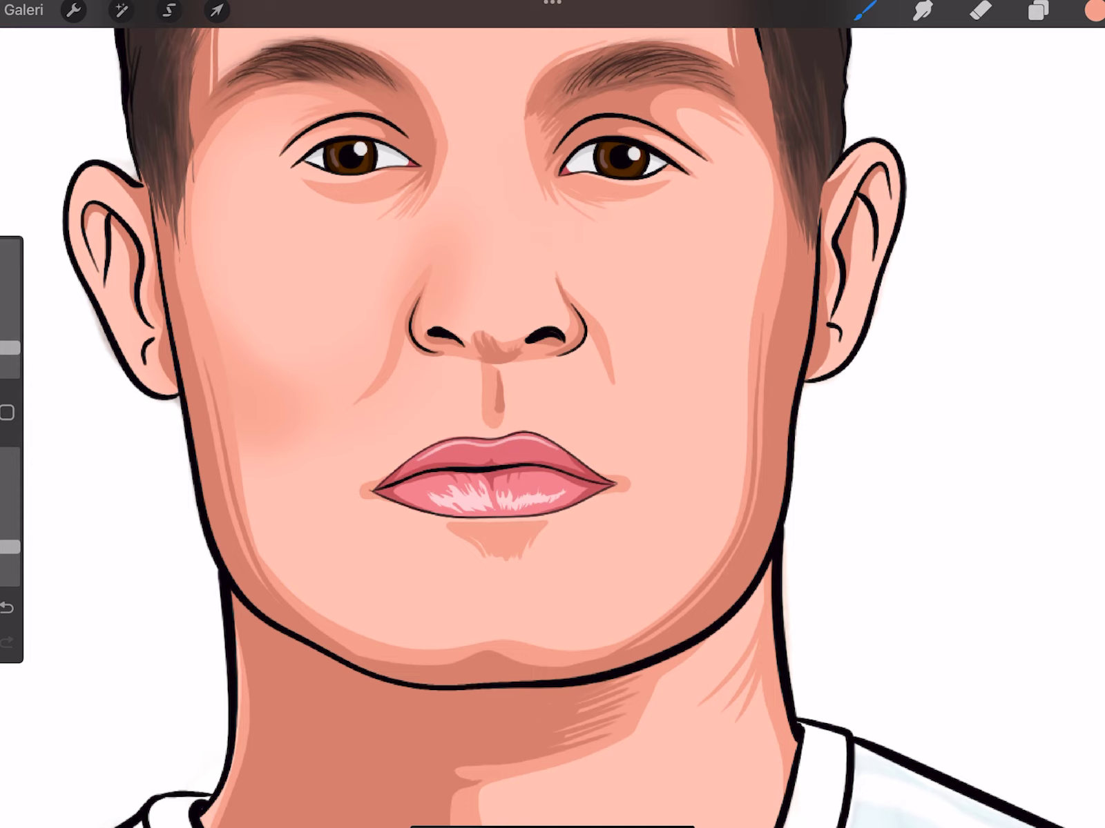
scroll(553, 414, down, 3)
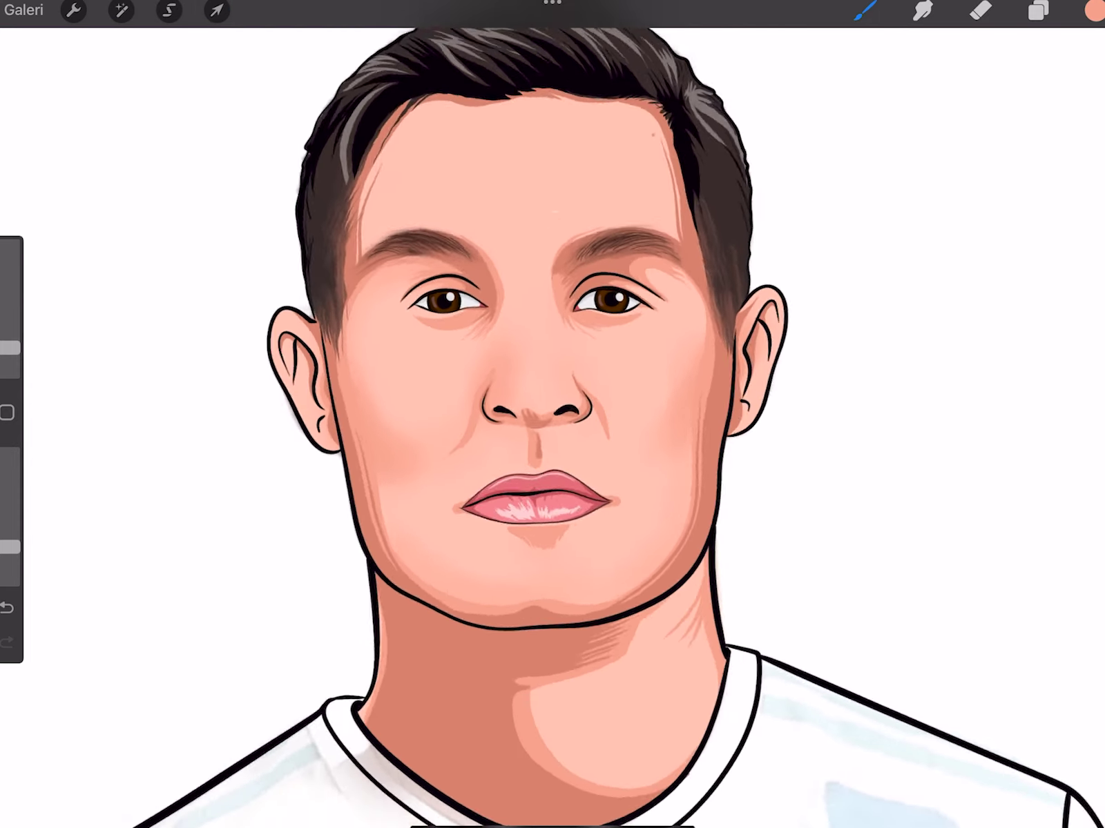
scroll(552, 415, up, 2)
scroll(553, 414, up, 2)
drag(224, 197, 170, 383)
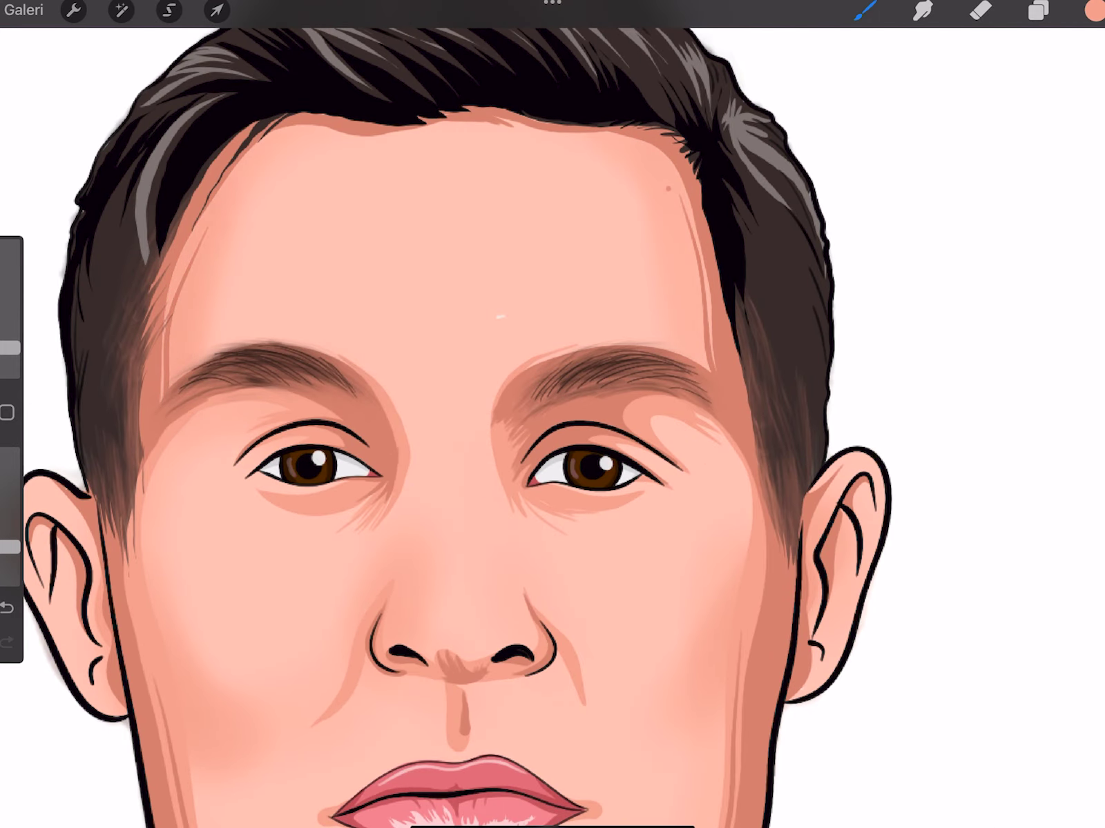
scroll(552, 414, down, 3)
- Switch from Katman 15 to the skin layer Katman 17 in the Layers list
click(1037, 9)
click(905, 526)
click(1037, 9)
scroll(552, 415, up, 5)
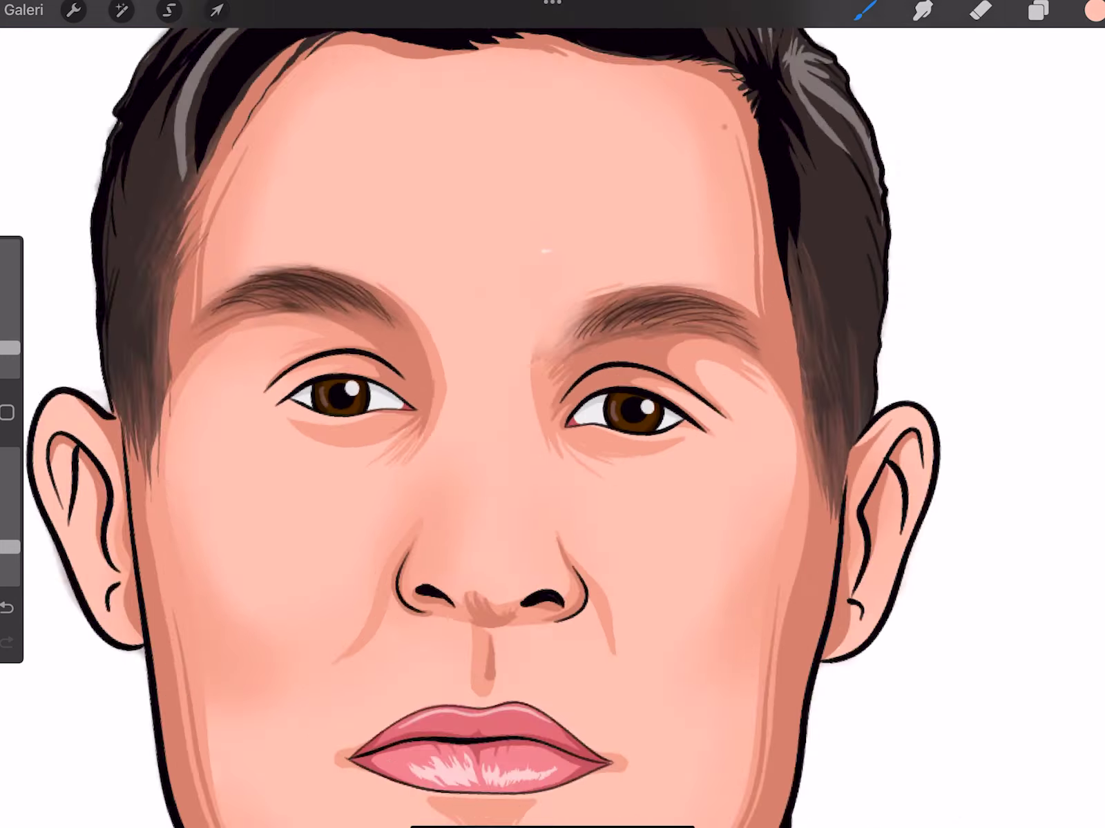
click(905, 694)
click(1037, 9)
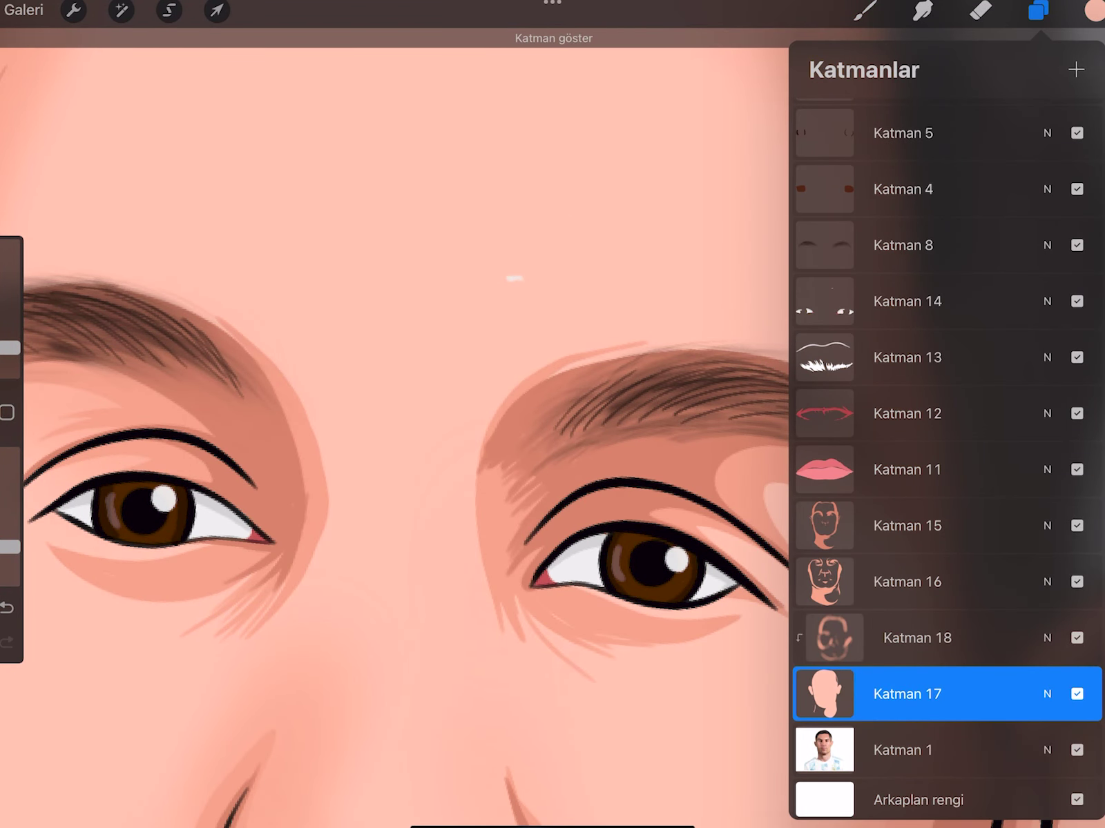
- Cycle through Katman 14, 16, 18 and 15 layers, ending on Katman 15
click(905, 301)
click(980, 10)
click(1037, 9)
click(905, 582)
click(917, 637)
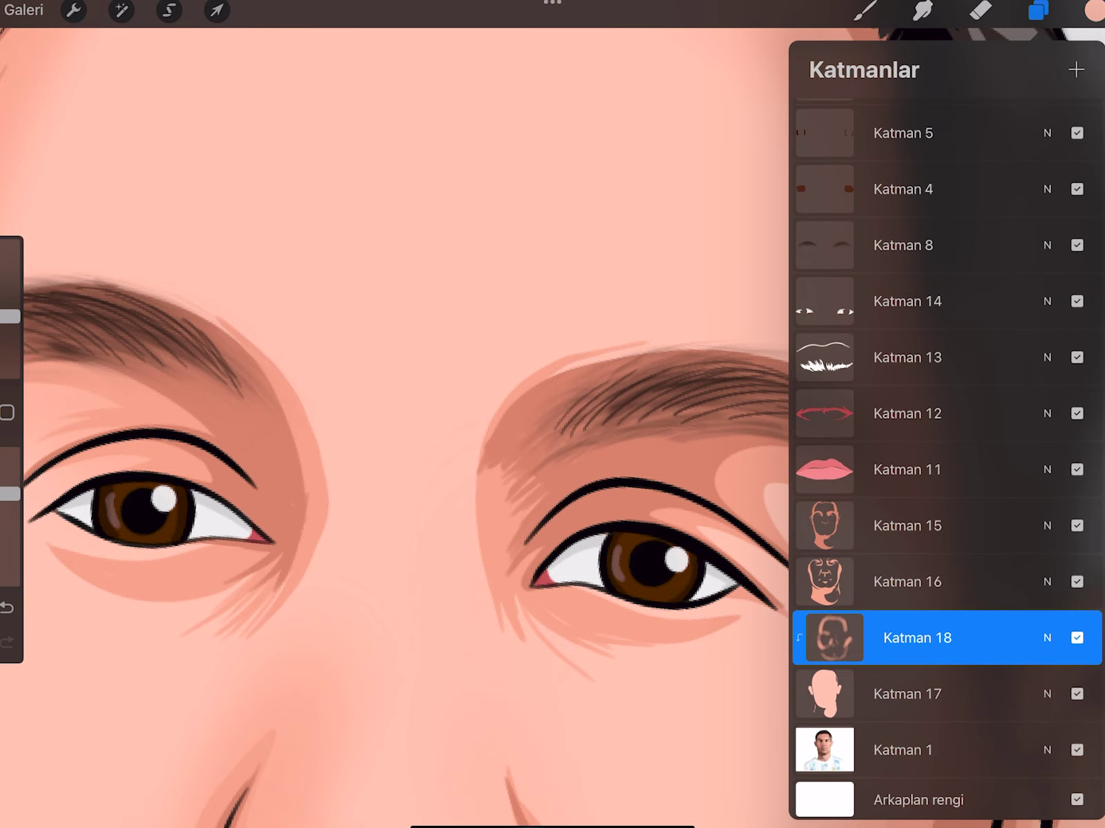
scroll(415, 414, down, 5)
click(904, 525)
- Add highlight layer Katman 19 and airbrush a 14%-opacity white highlight down the nose bridge
click(1076, 69)
click(864, 10)
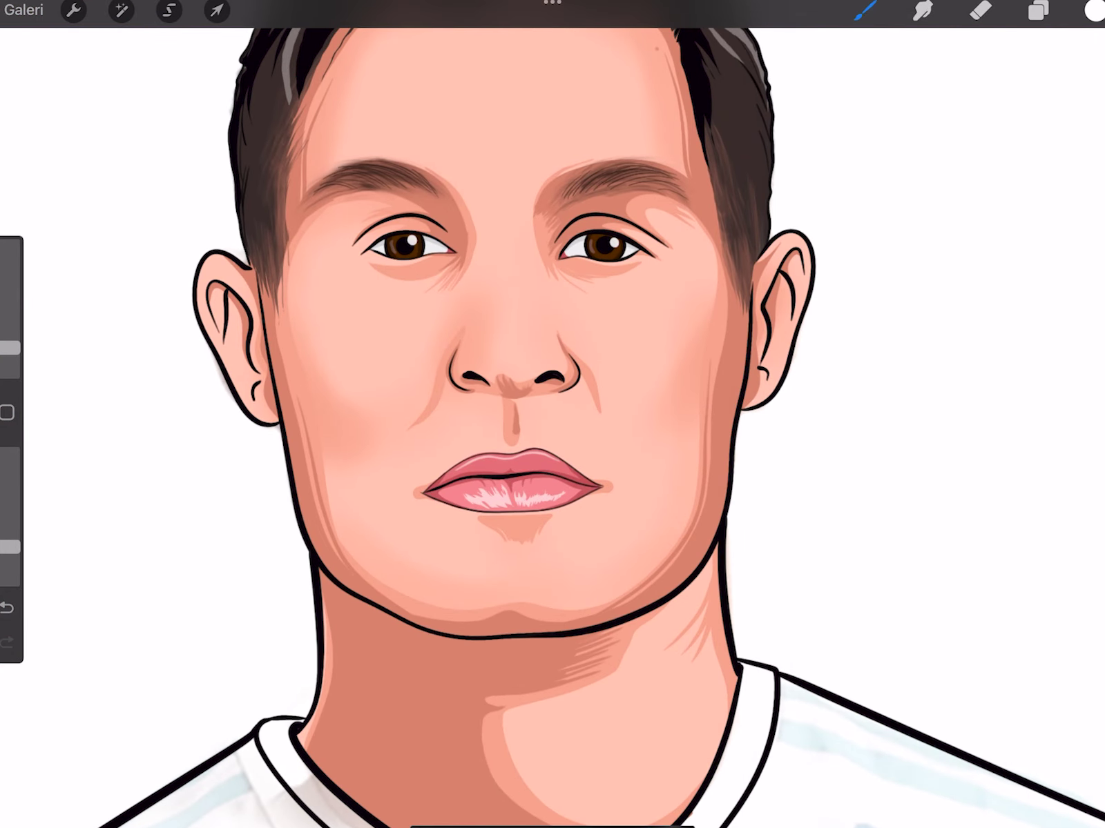
scroll(518, 414, up, 5)
drag(10, 546, 9, 563)
drag(508, 352, 509, 424)
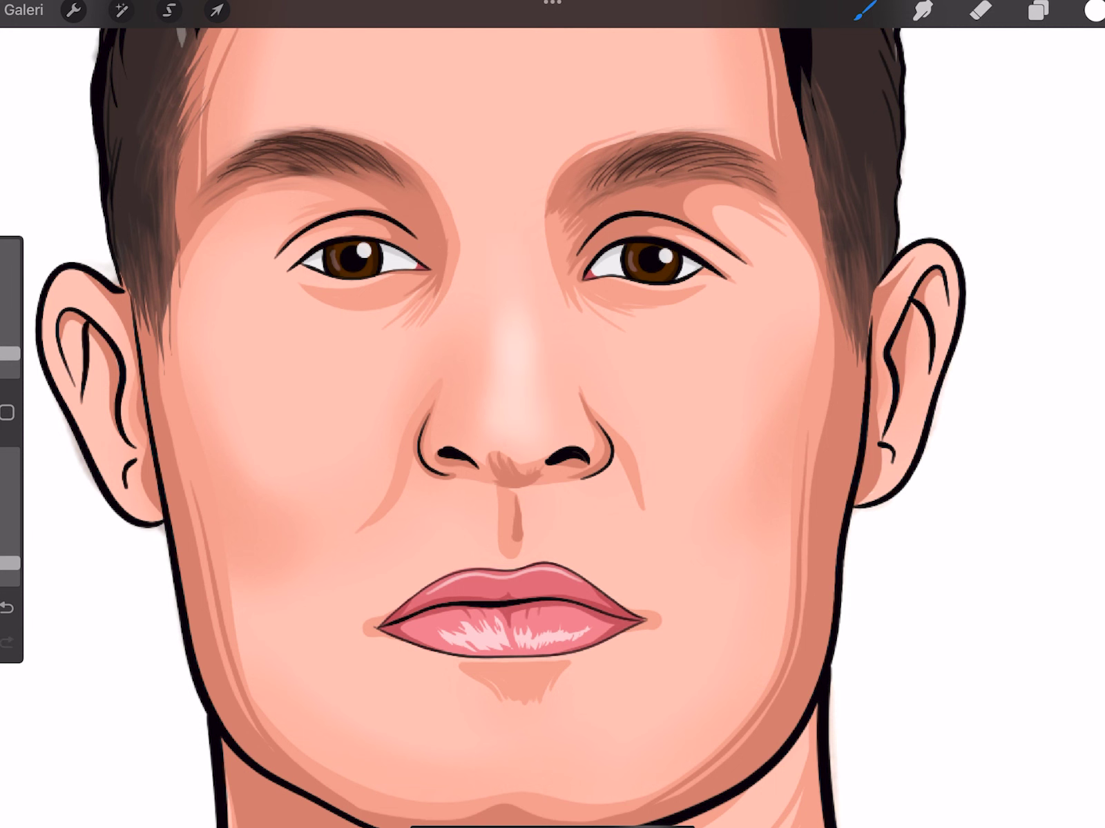
- With a smaller brush, add faint highlights above the upper lip and on the left cheekbone
scroll(511, 608, up, 3)
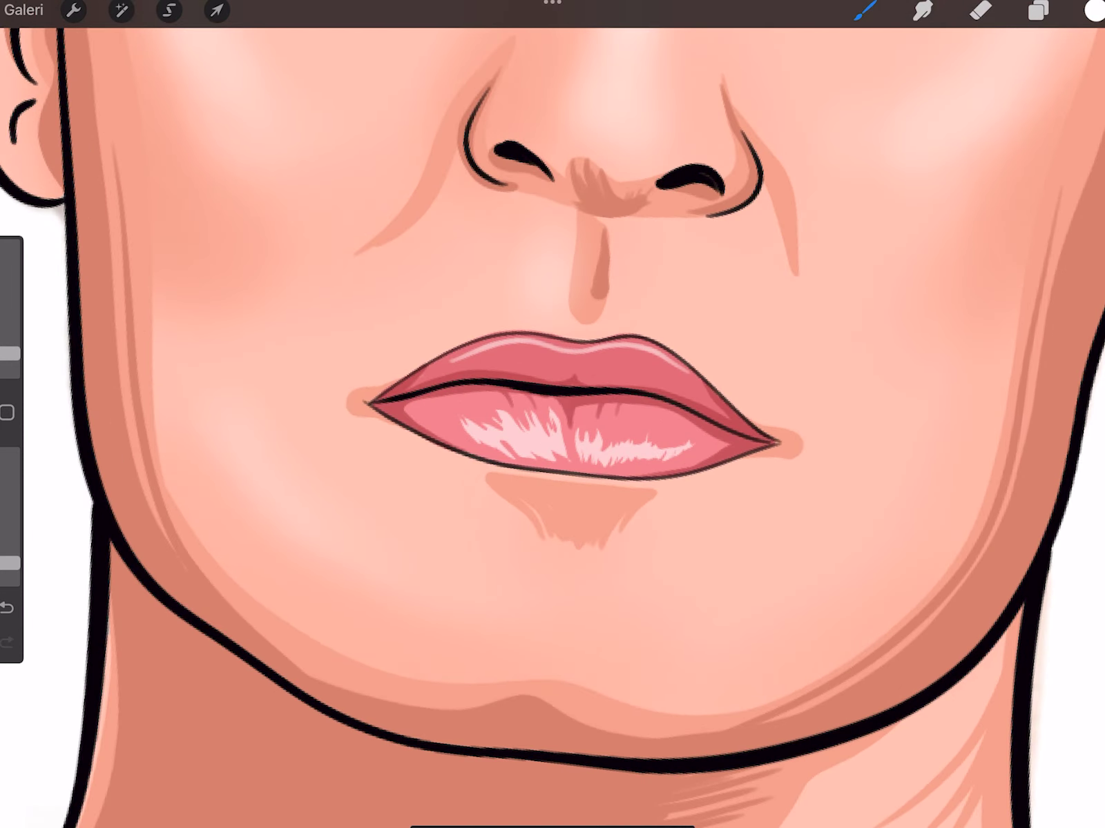
drag(9, 354, 10, 366)
drag(376, 377, 459, 324)
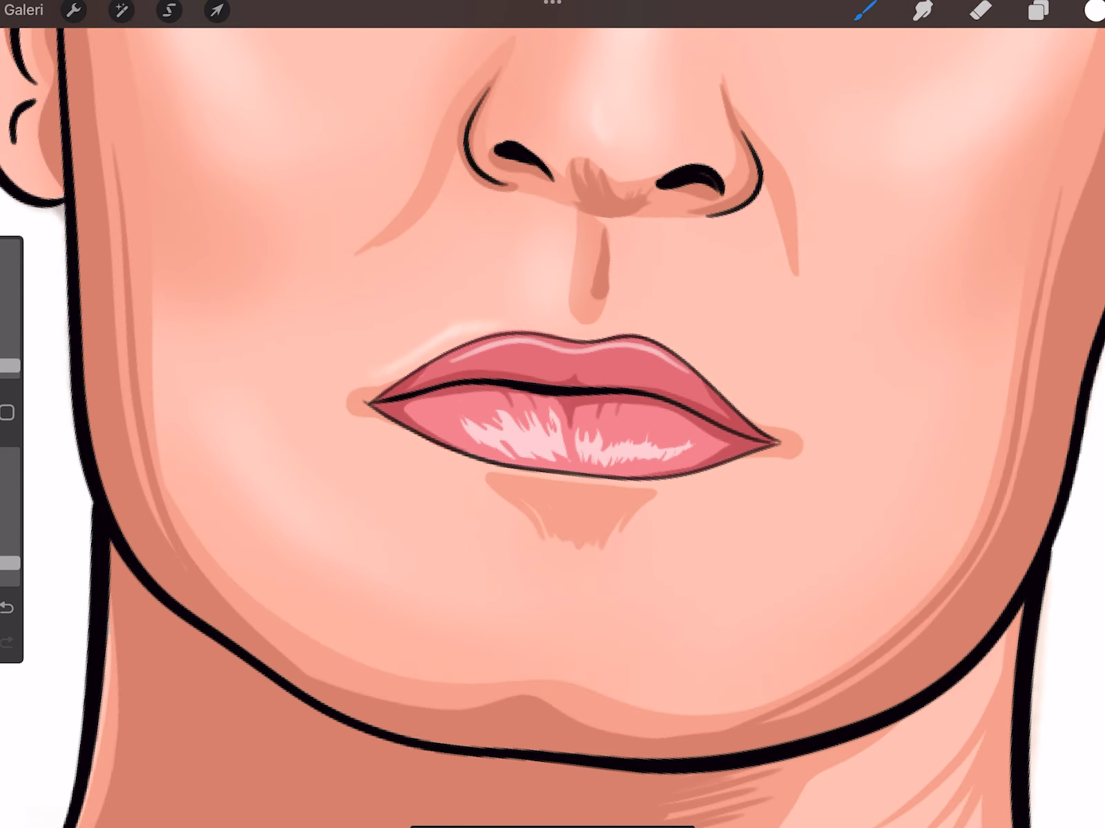
scroll(553, 415, down, 5)
scroll(552, 414, up, 5)
drag(559, 477, 825, 497)
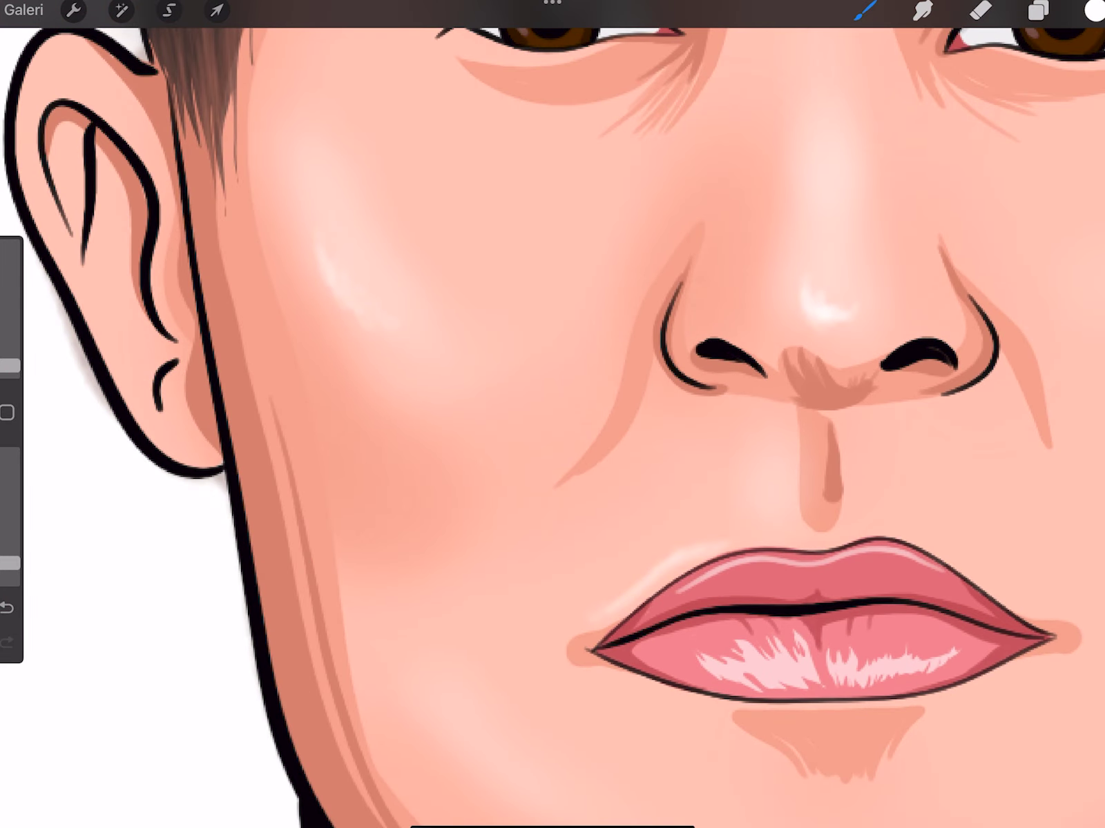
scroll(552, 414, down, 5)
scroll(552, 345, up, 5)
- Enlarge the brush slightly and bring the lips and chin into close view
mouse_move(9, 366)
mouse_down()
mouse_move(10, 351)
mouse_move(10, 364)
mouse_up()
scroll(553, 414, down, 5)
scroll(552, 414, up, 3)
scroll(553, 414, up, 3)
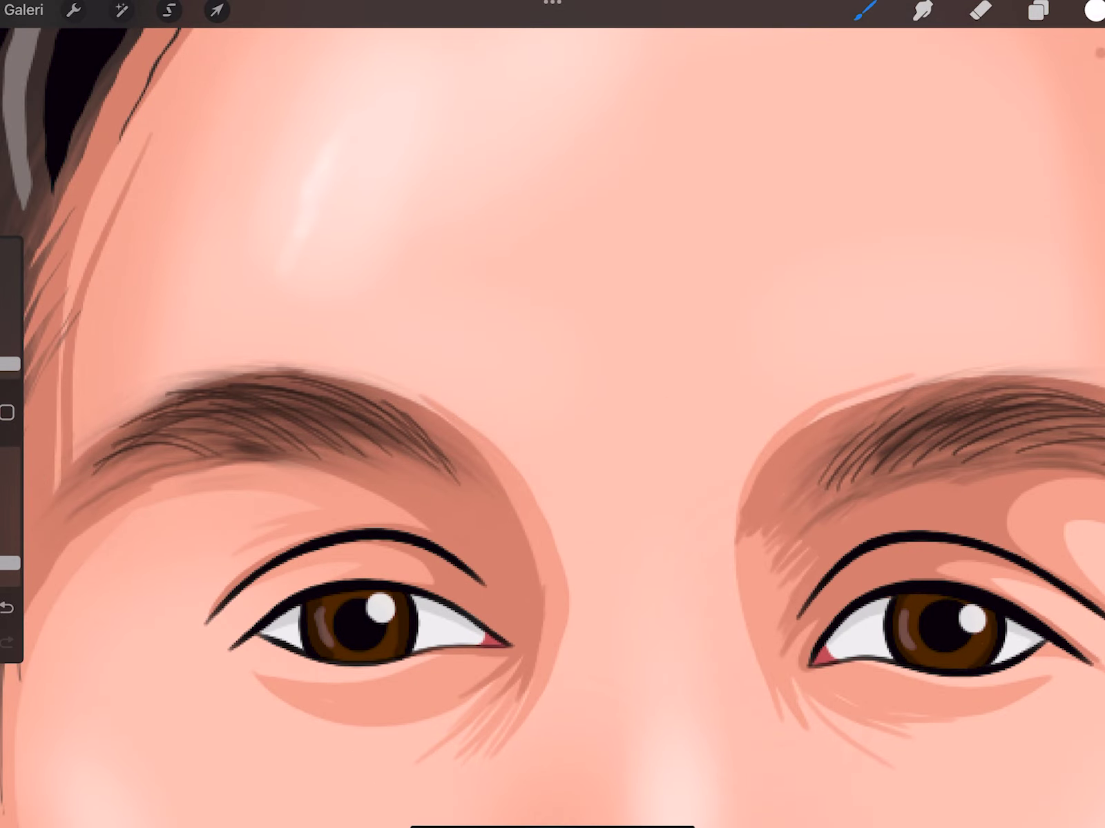
scroll(552, 414, down, 5)
scroll(553, 414, up, 5)
drag(552, 553, 552, 242)
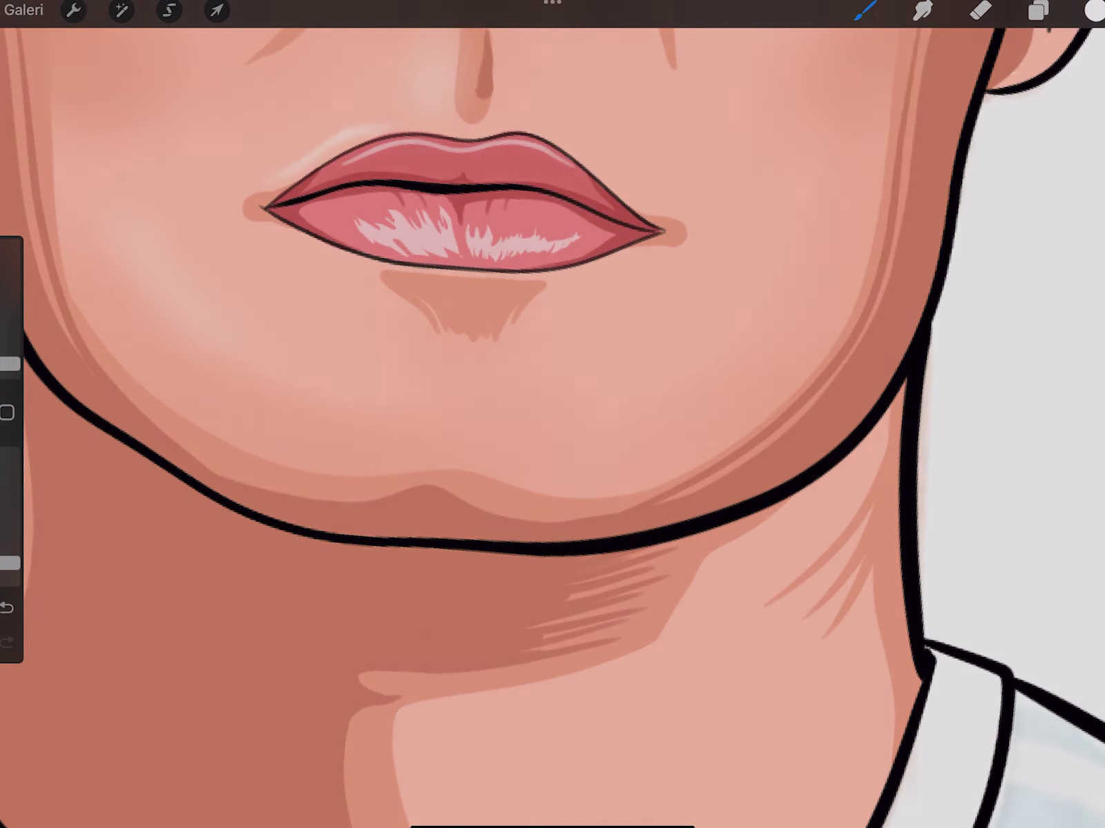
scroll(553, 414, down, 3)
scroll(553, 414, down, 3)
scroll(552, 414, up, 5)
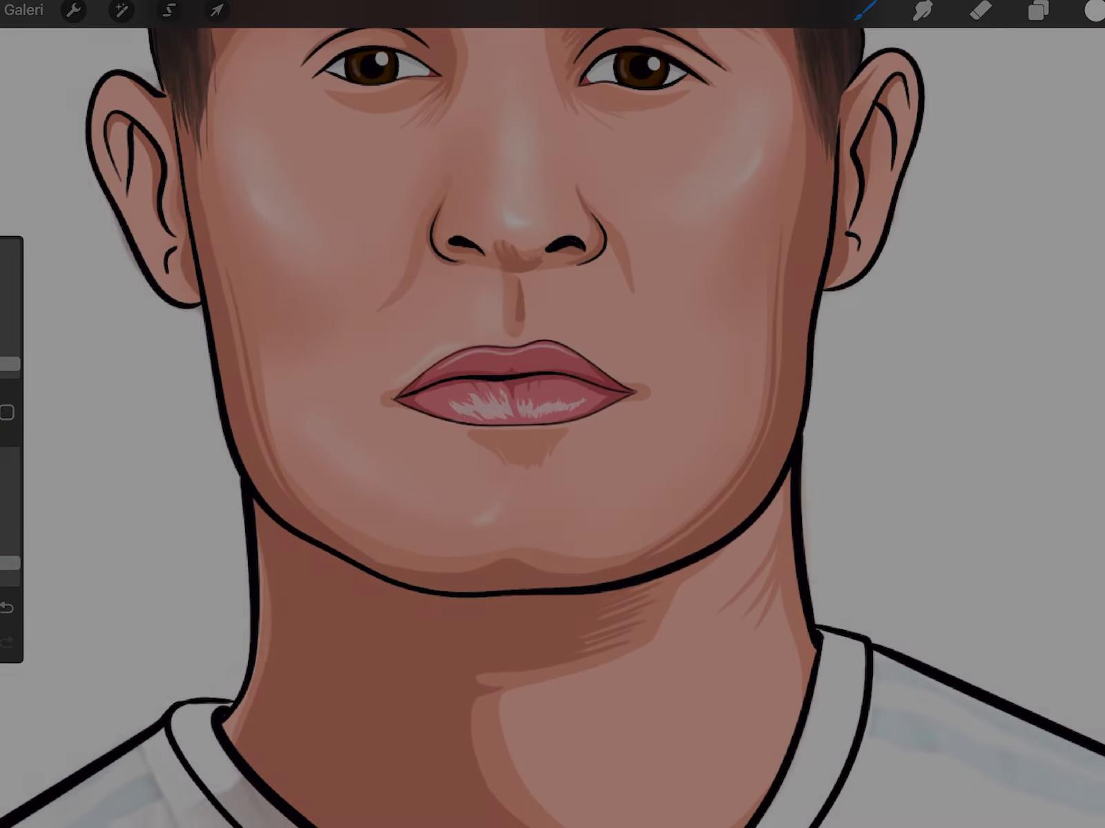
scroll(553, 414, up, 1)
scroll(552, 414, down, 3)
scroll(552, 414, up, 2)
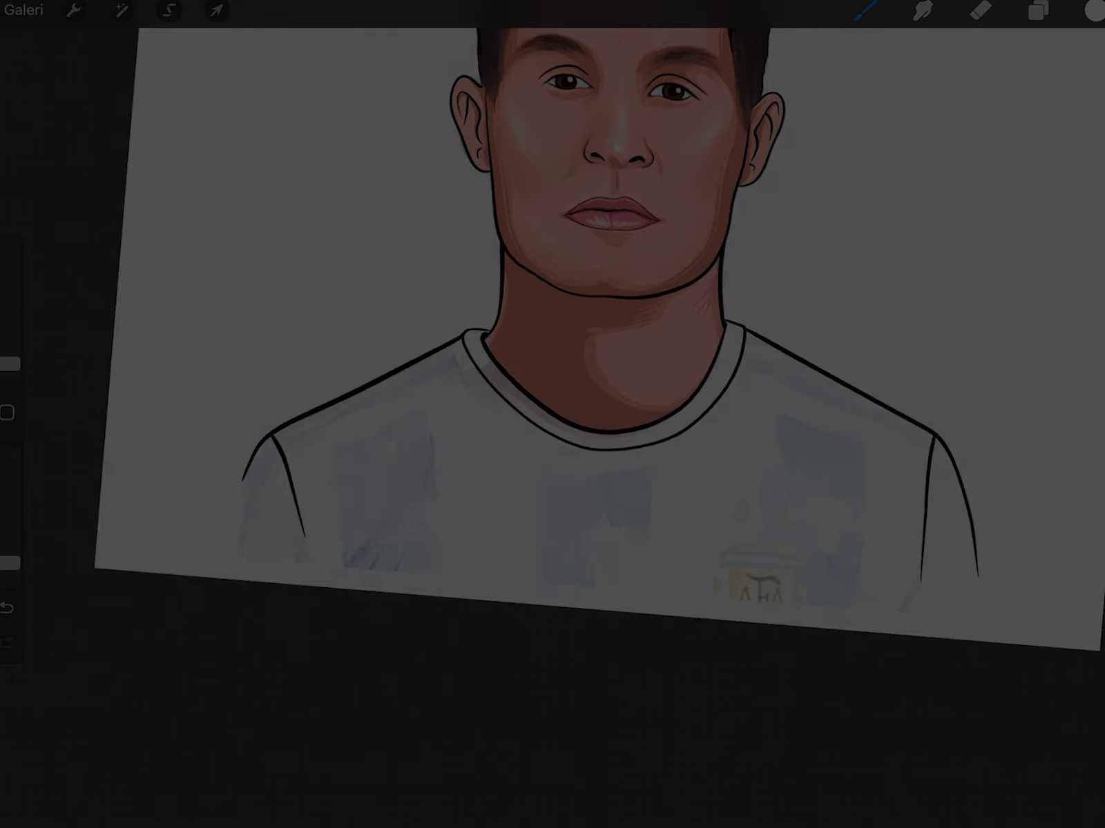
scroll(552, 414, up, 2)
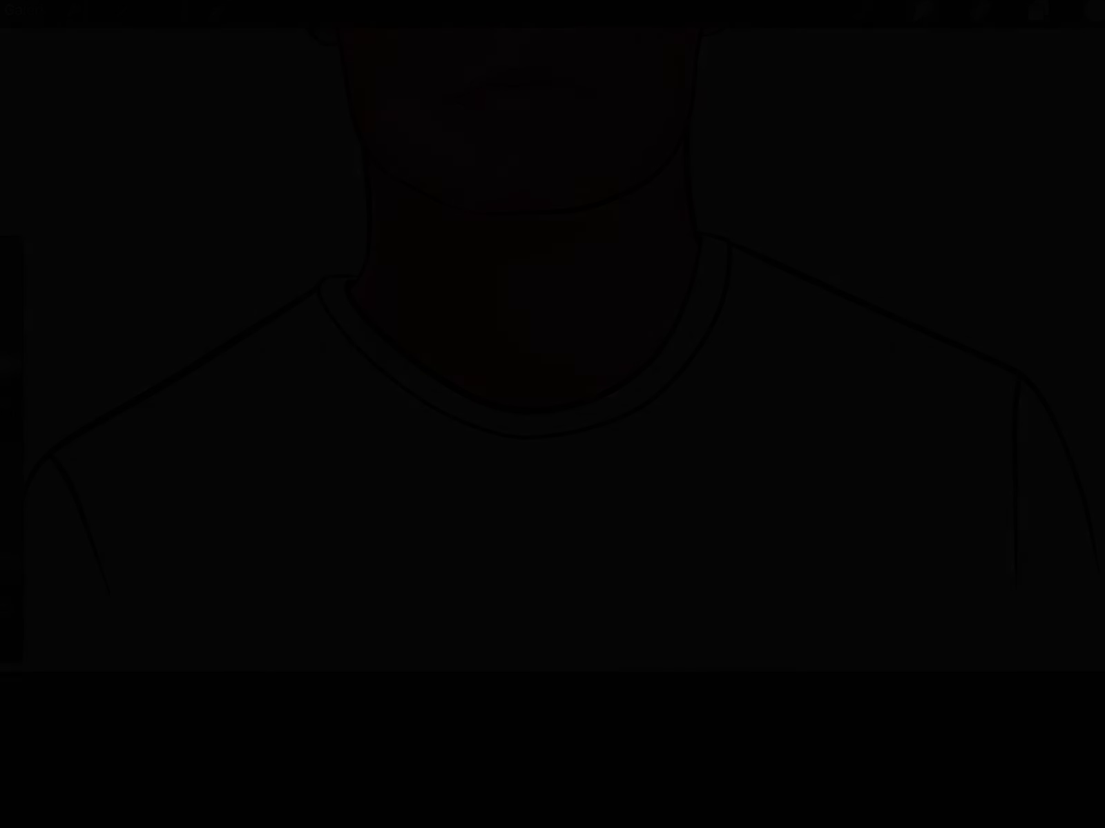